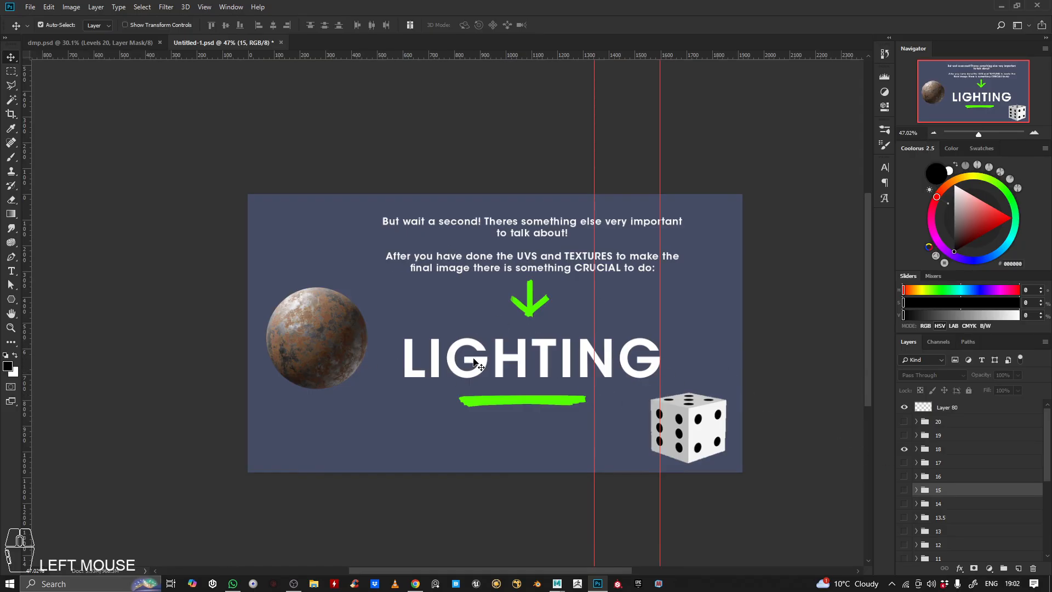
pyautogui.scroll(3, 500, 340)
pyautogui.scroll(-3, 503, 342)
pyautogui.scroll(2, 403, 291)
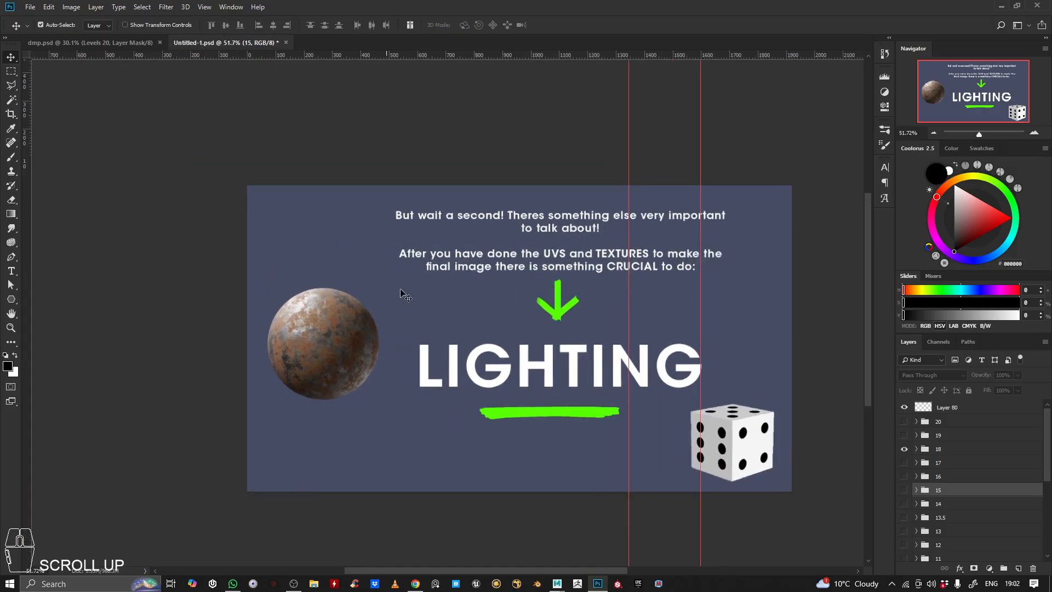
pyautogui.scroll(-2, 403, 290)
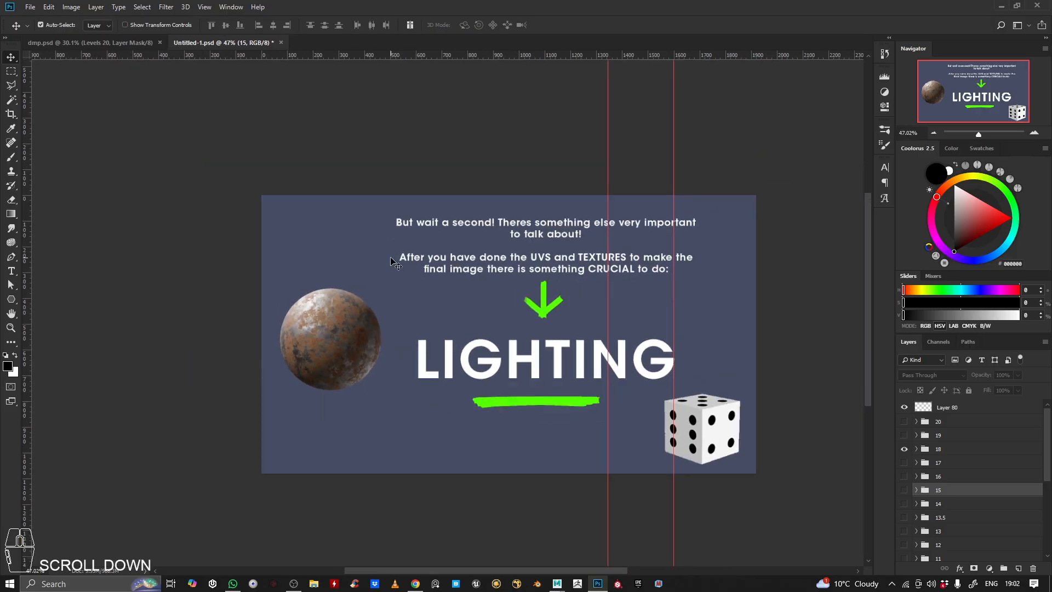
pyautogui.scroll(2, 574, 383)
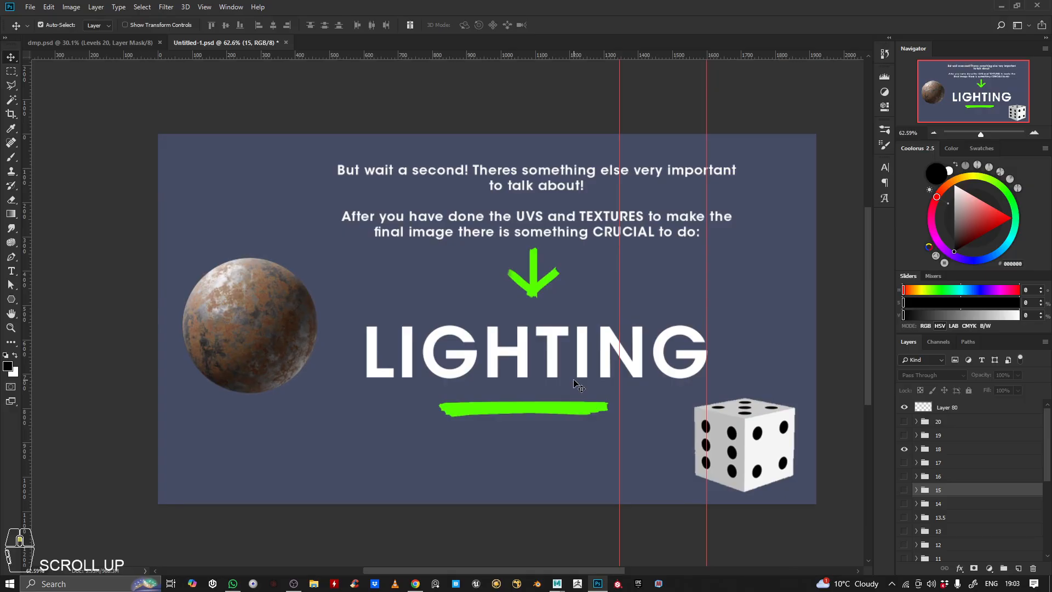
pyautogui.moveTo(573, 382); pyautogui.dragTo(534, 369)
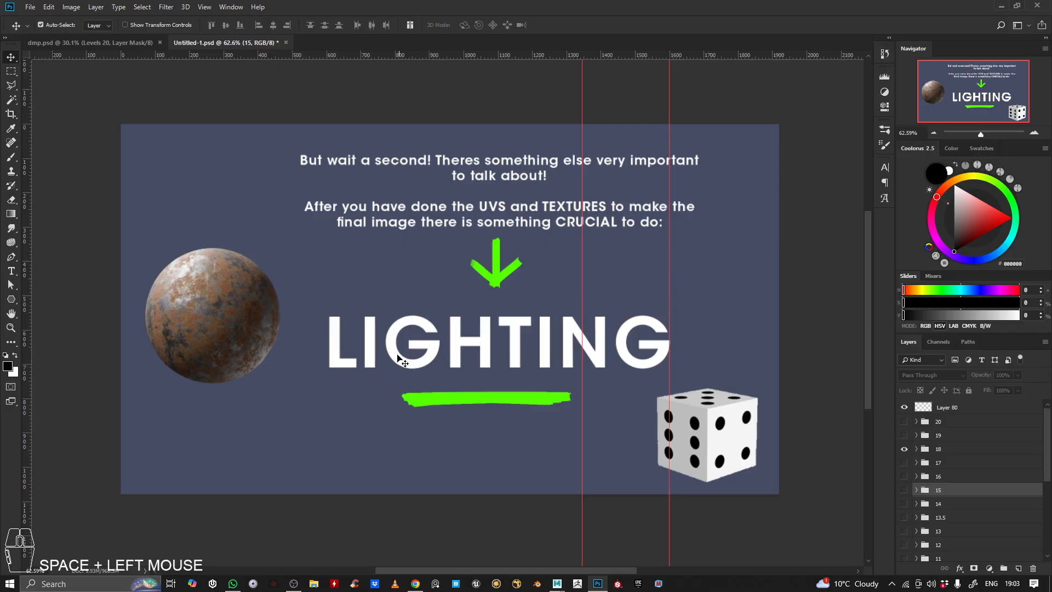
# Hide layer group 18 and show group 19, the slide explaining lighting in CGI.
pyautogui.click(904, 450)
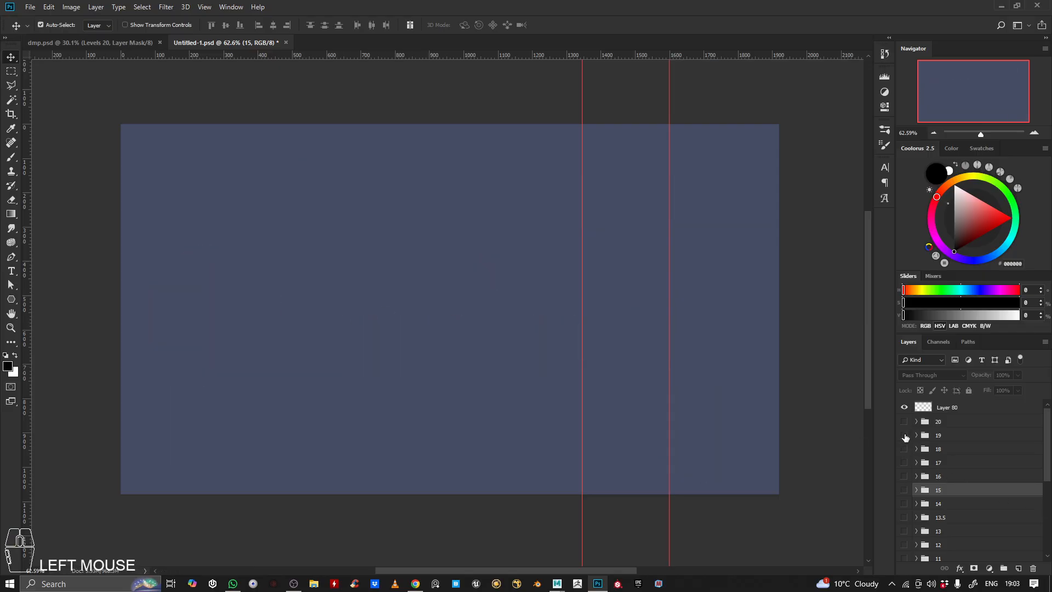
pyautogui.click(904, 435)
pyautogui.scroll(-1, 476, 295)
pyautogui.scroll(2, 192, 132)
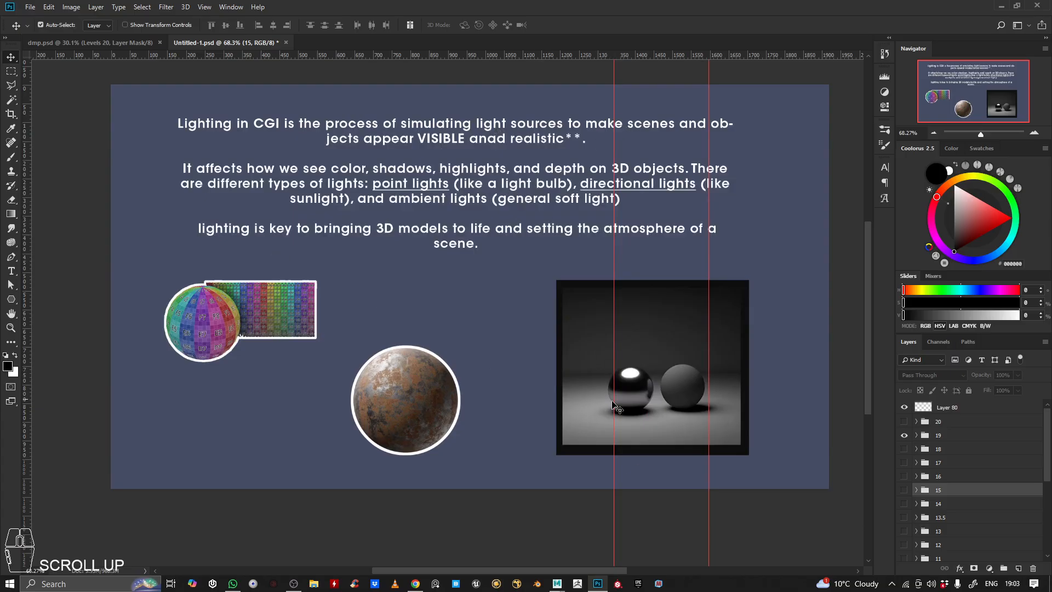
pyautogui.scroll(2, 234, 307)
pyautogui.scroll(-3, 234, 307)
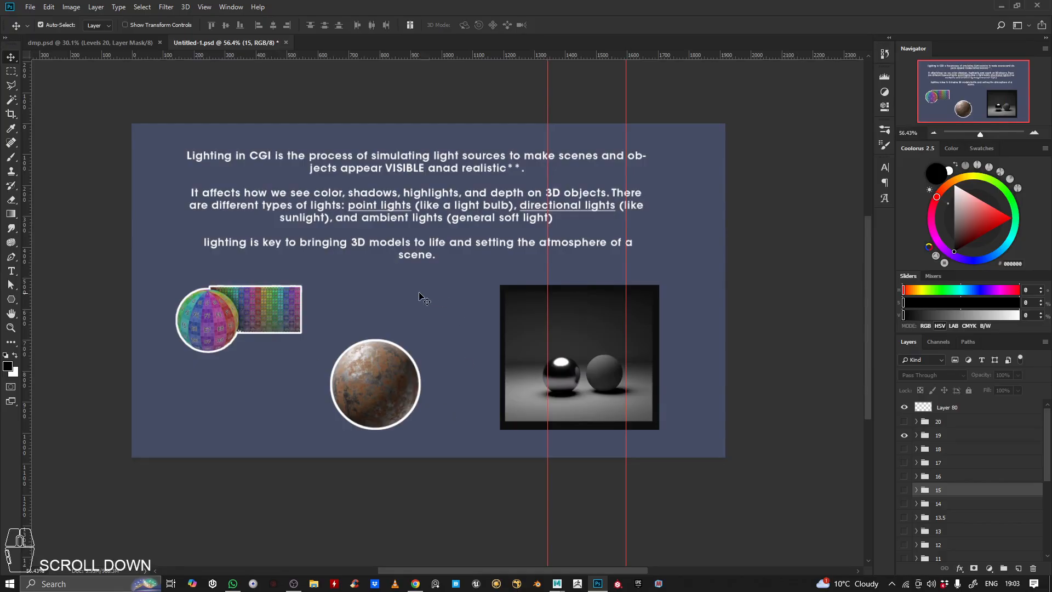
# Hide layer group 19 and show group 20, the slide with the lantern scene.
pyautogui.click(903, 435)
pyautogui.click(904, 421)
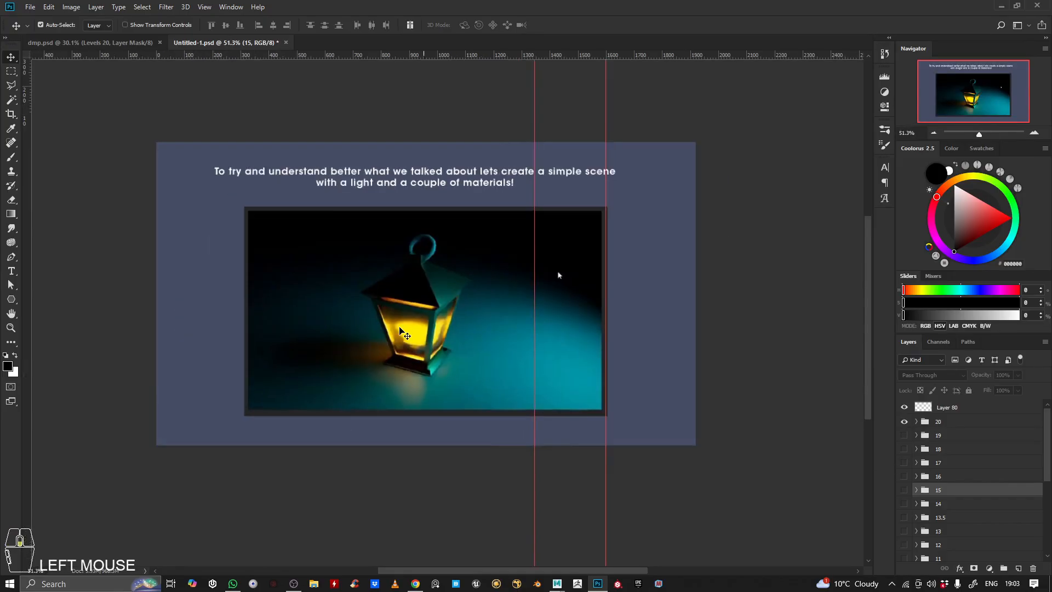
pyautogui.scroll(3, 581, 266)
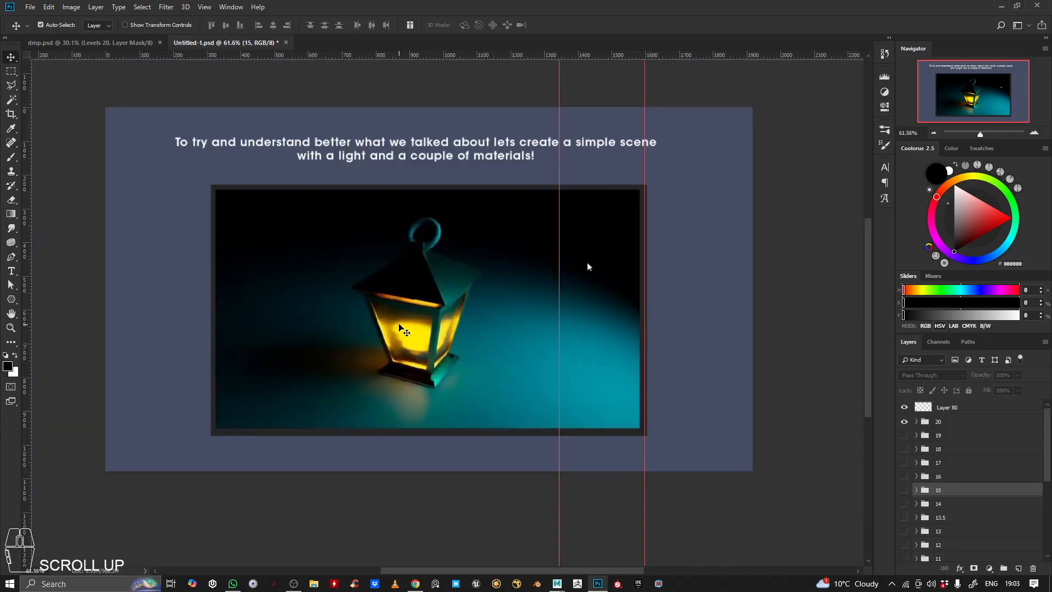
# Examine the lantern image on the slide up close and as a whole for its lighting and materials.
pyautogui.moveTo(587, 262); pyautogui.dragTo(634, 269)
pyautogui.scroll(2, 597, 271)
pyautogui.moveTo(404, 313); pyautogui.dragTo(403, 312)
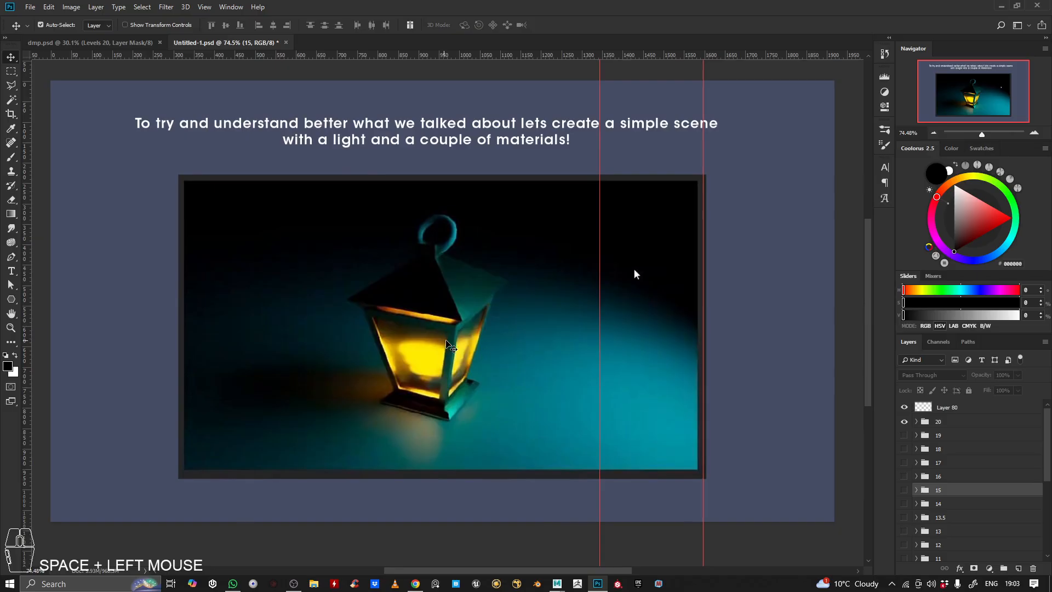
pyautogui.scroll(-1, 372, 350)
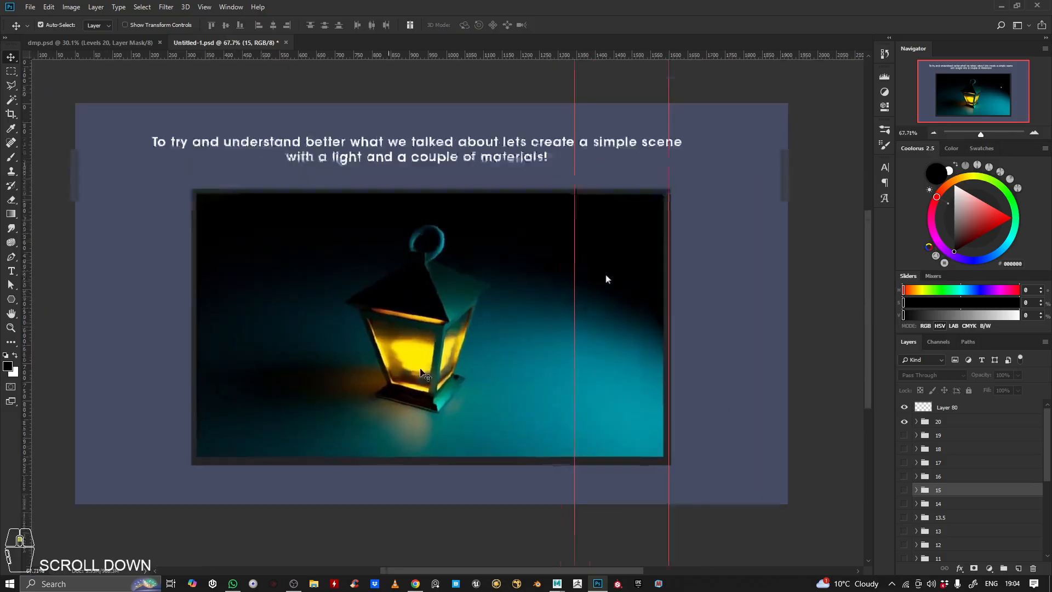
pyautogui.scroll(1, 419, 366)
pyautogui.moveTo(417, 342)
pyautogui.mouseDown()
pyautogui.moveTo(446, 353)
pyautogui.moveTo(422, 349)
pyautogui.mouseUp()
pyautogui.scroll(1, 427, 341)
pyautogui.scroll(-2, 423, 349)
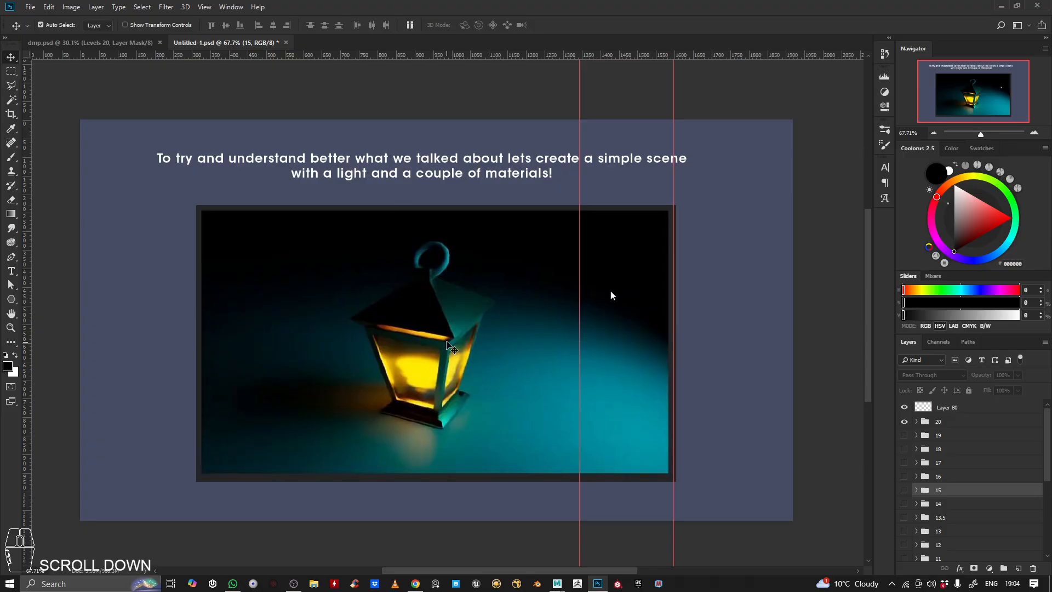
pyautogui.moveTo(446, 342); pyautogui.dragTo(427, 340)
pyautogui.scroll(-4, 544, 371)
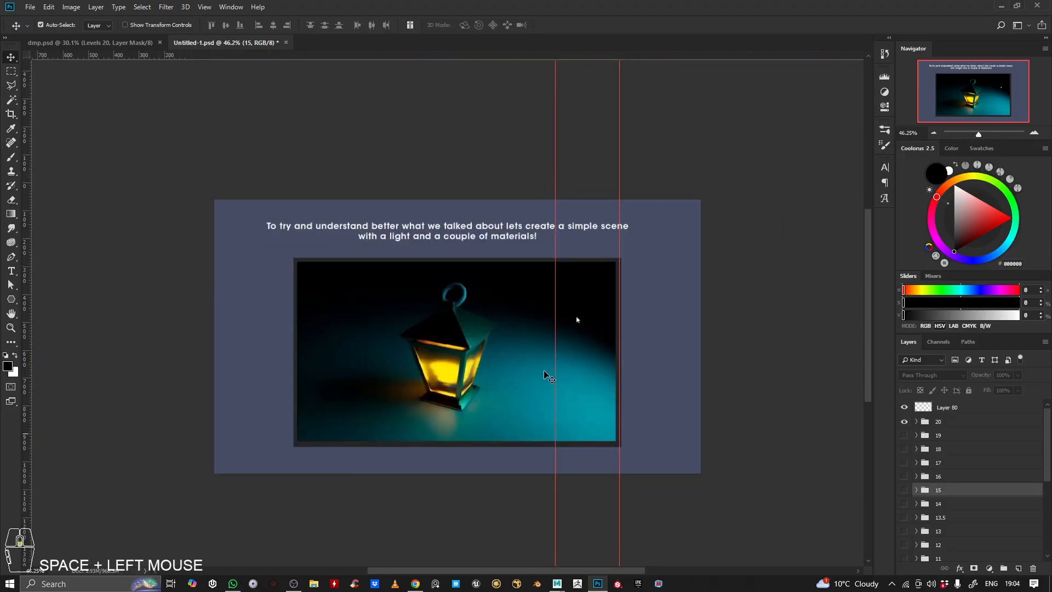
pyautogui.scroll(4, 549, 377)
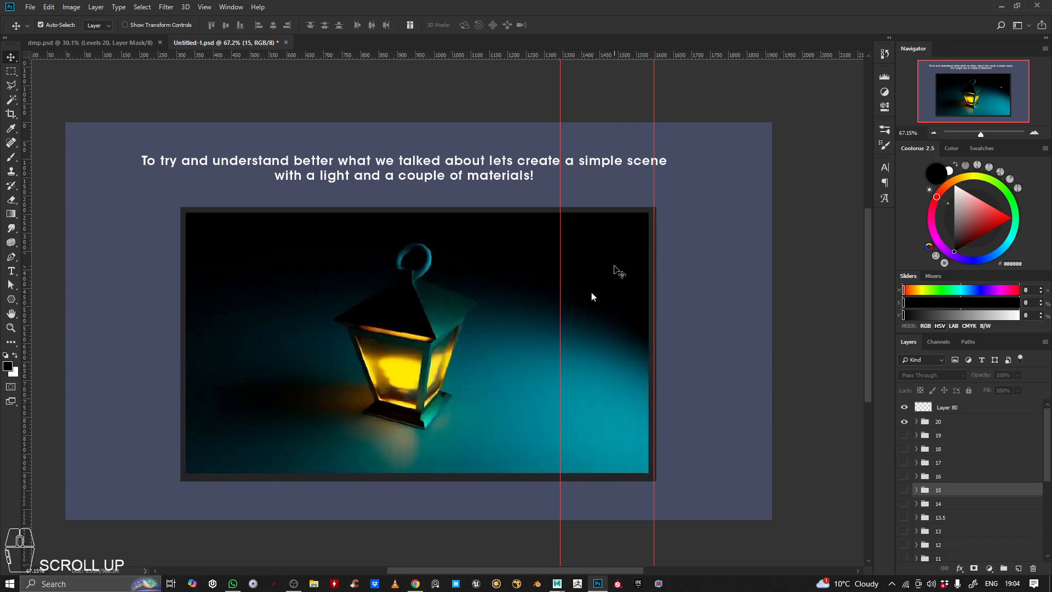
pyautogui.scroll(-1, 433, 351)
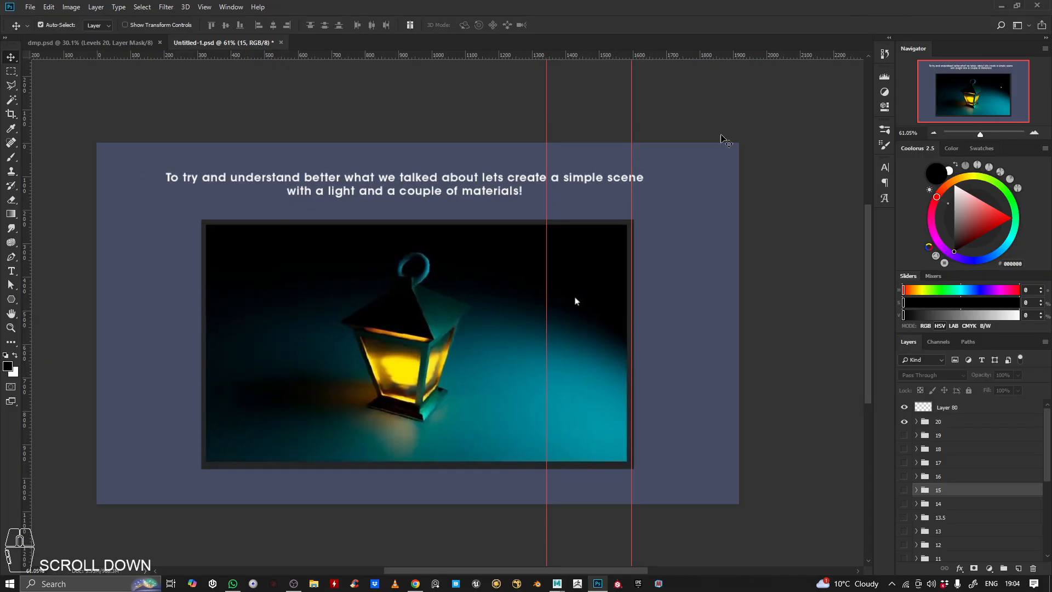
# Save the document as Untitled-1.psd in the texture uv light folder, replacing the existing file and accepting the format options.
pyautogui.hotkey('ctrl', 'shift', 's')
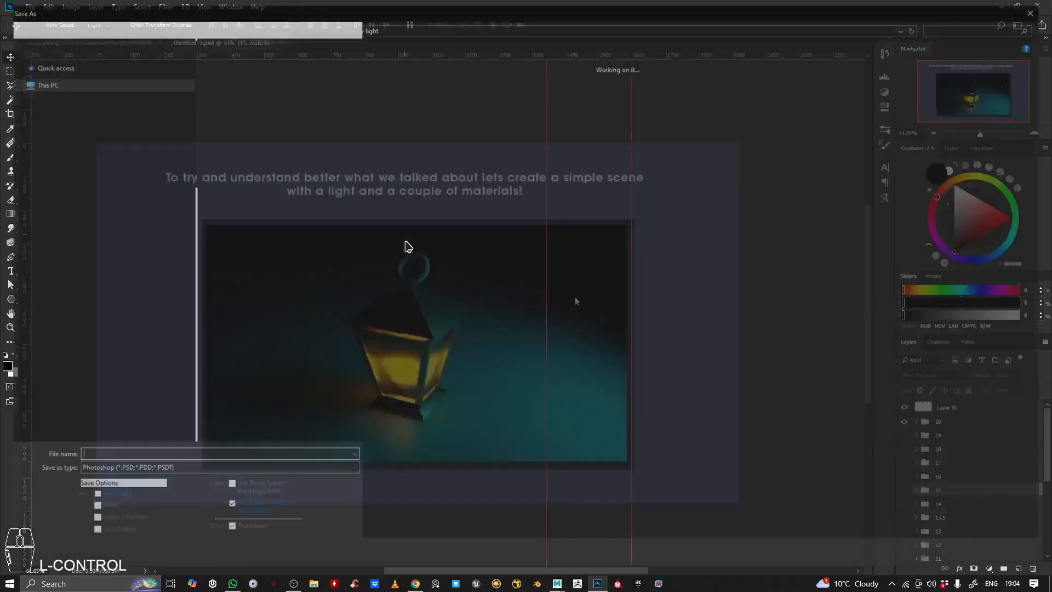
pyautogui.click(231, 101)
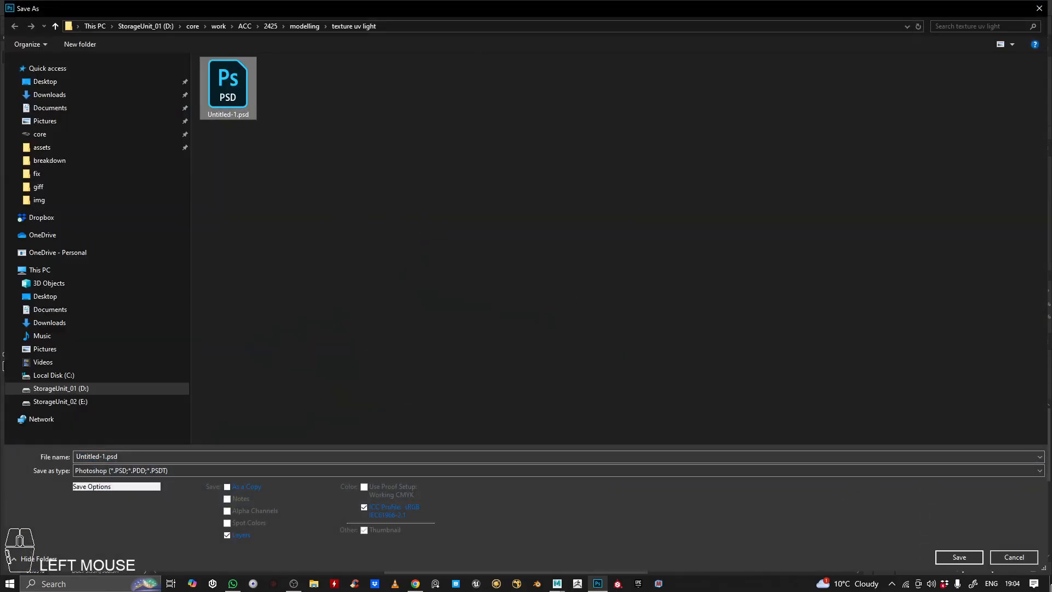
pyautogui.click(978, 559)
pyautogui.click(568, 296)
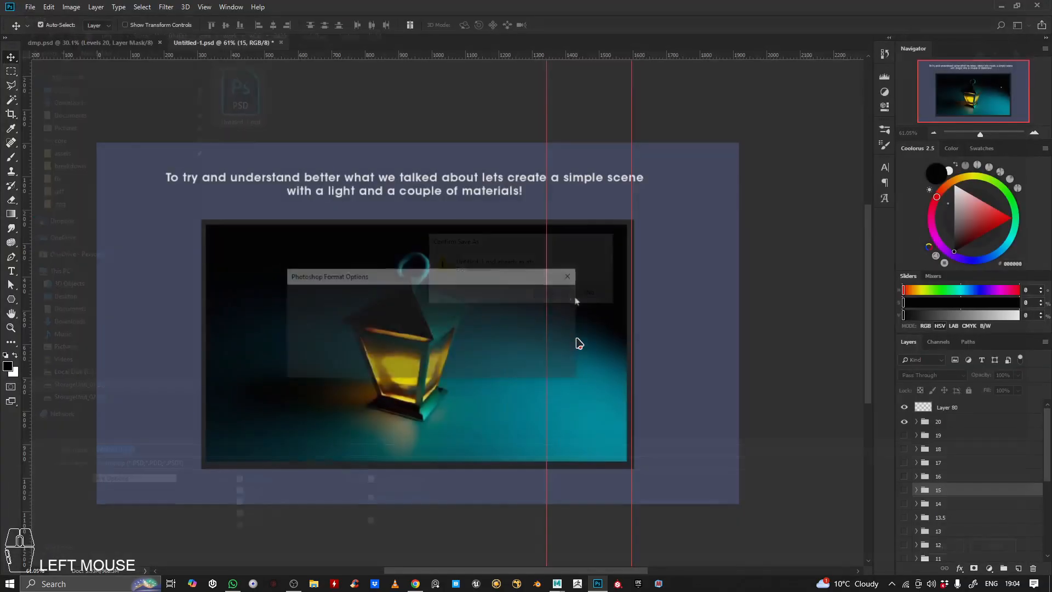
pyautogui.click(573, 299)
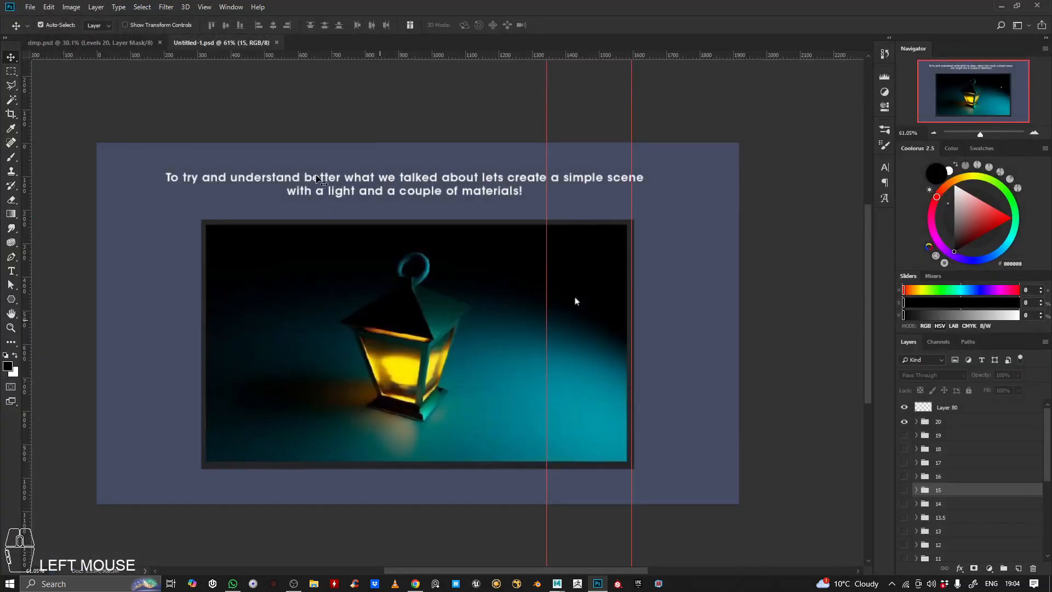
# Switch to Maya and inspect the cube in the perspective view from a slightly higher angle.
pyautogui.click(1001, 5)
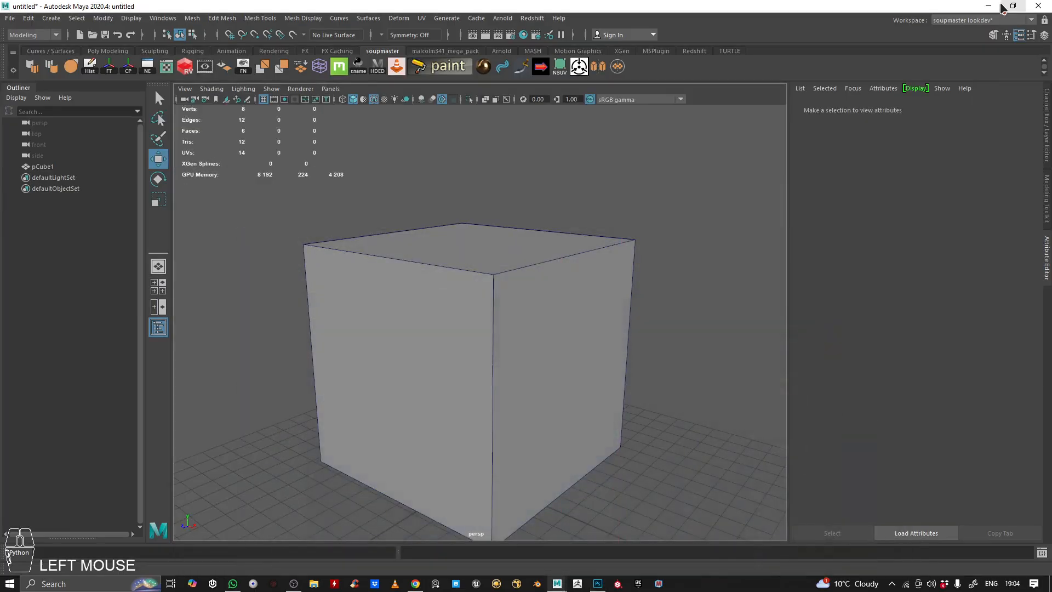
pyautogui.keyDown('alt'); pyautogui.moveTo(511, 357); pyautogui.dragTo(412, 321, button='right'); pyautogui.keyUp('alt')
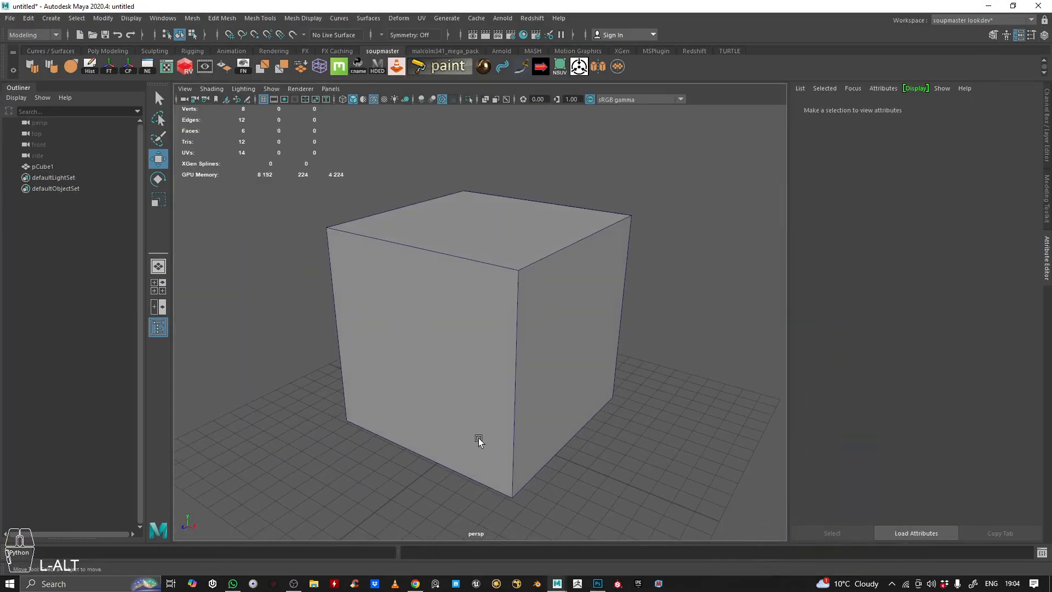
pyautogui.moveTo(524, 164); pyautogui.dragTo(648, 291)
pyautogui.click(705, 175)
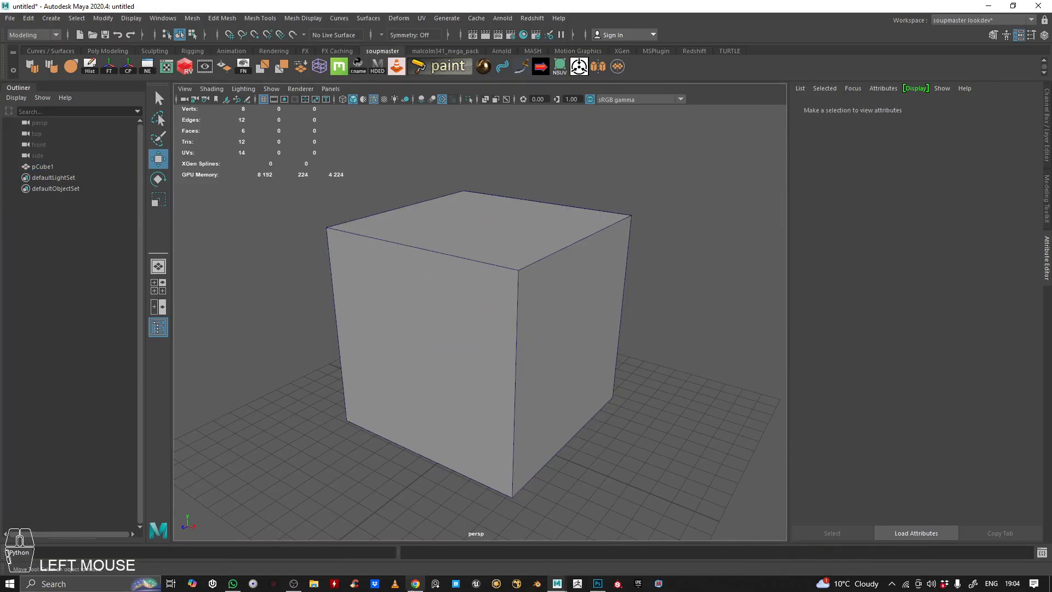
# Switch to Chrome, bring its window into view at full size and go up from Google Drive's reference folder to 3D_Modelling.
pyautogui.click(415, 585)
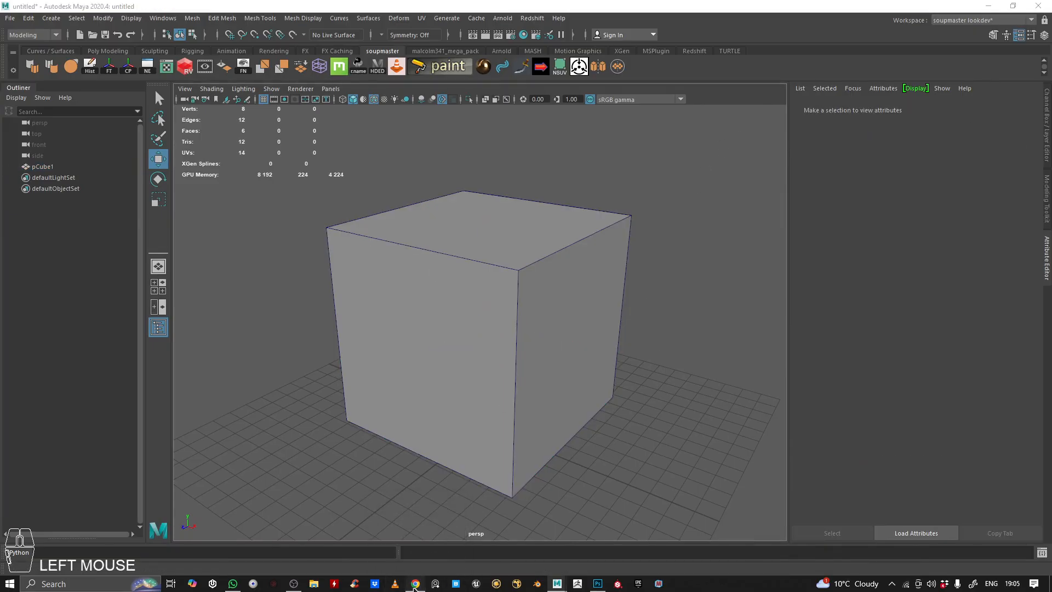
pyautogui.moveTo(0, 32); pyautogui.dragTo(715, 74)
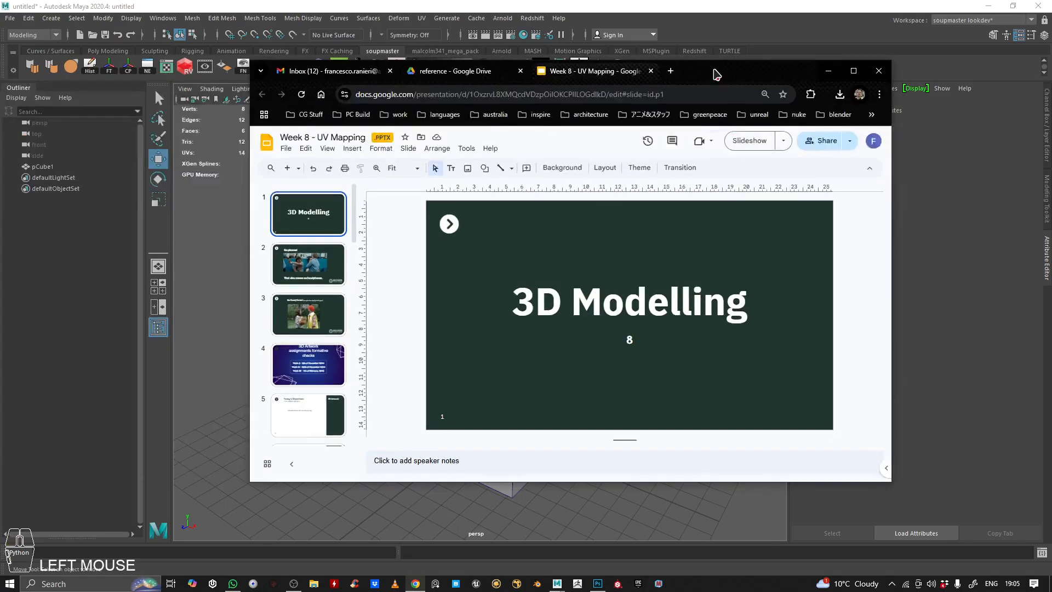
pyautogui.click(831, 73)
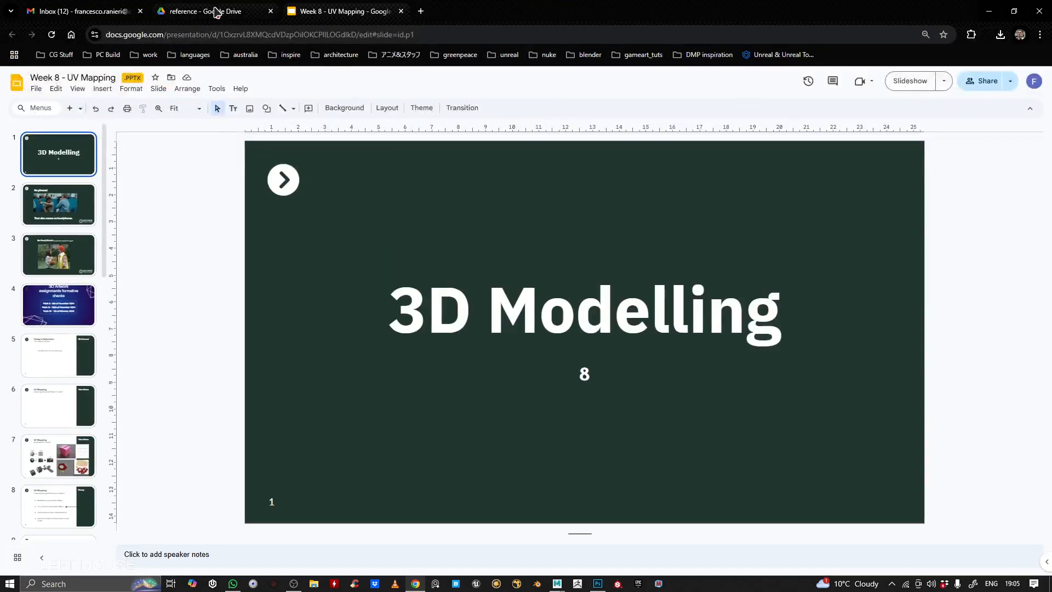
pyautogui.click(211, 12)
pyautogui.click(392, 491)
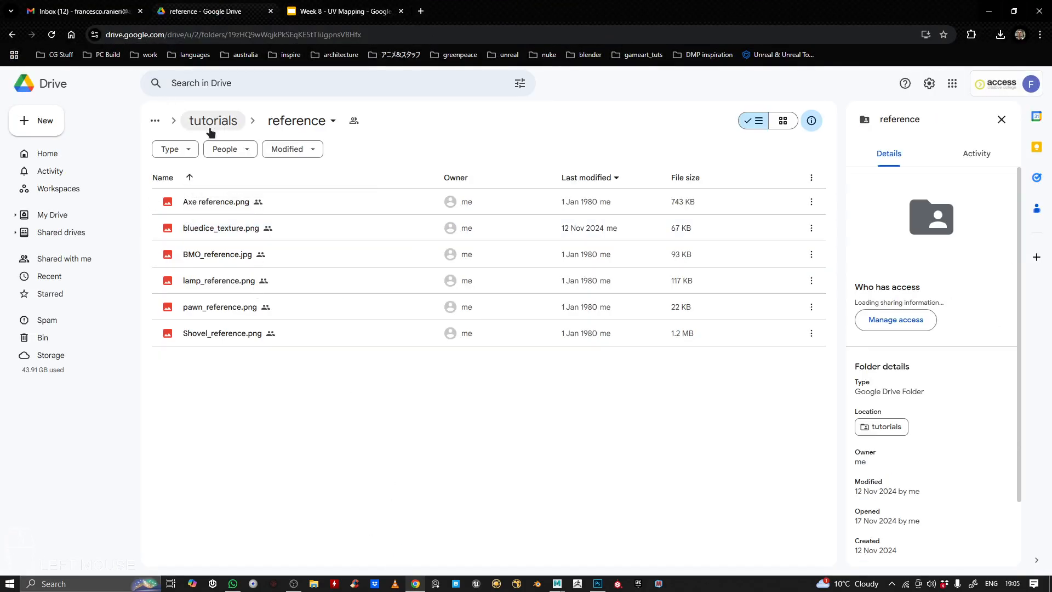
pyautogui.click(212, 120)
pyautogui.click(210, 122)
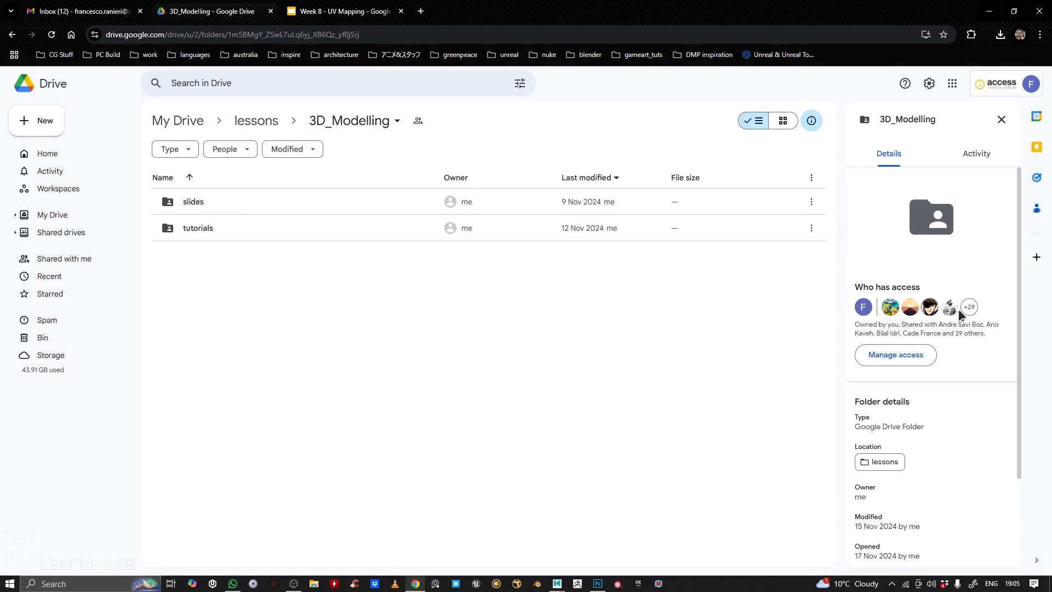
# Look through the slides folder of 3D_Modelling, then the tutorials folder and its reference subfolder.
pyautogui.doubleClick(197, 202)
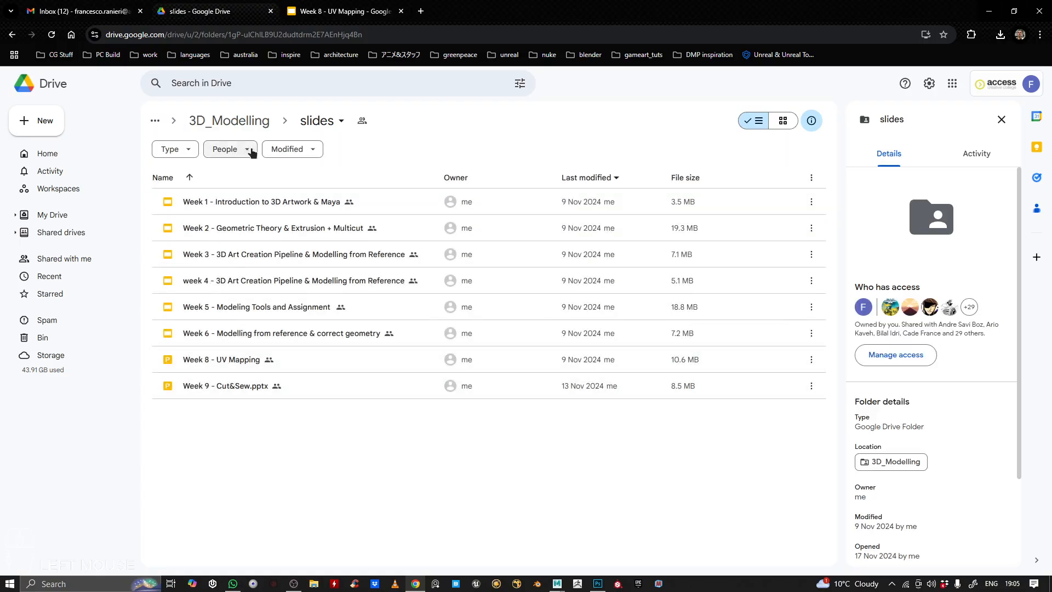
pyautogui.click(236, 123)
pyautogui.doubleClick(198, 229)
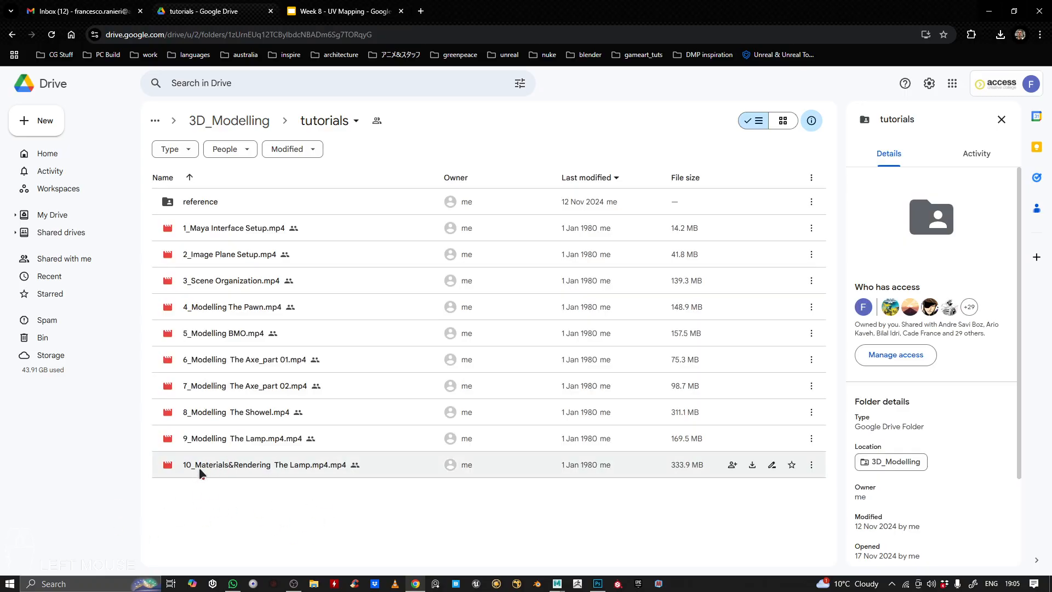
pyautogui.click(219, 201)
pyautogui.doubleClick(220, 201)
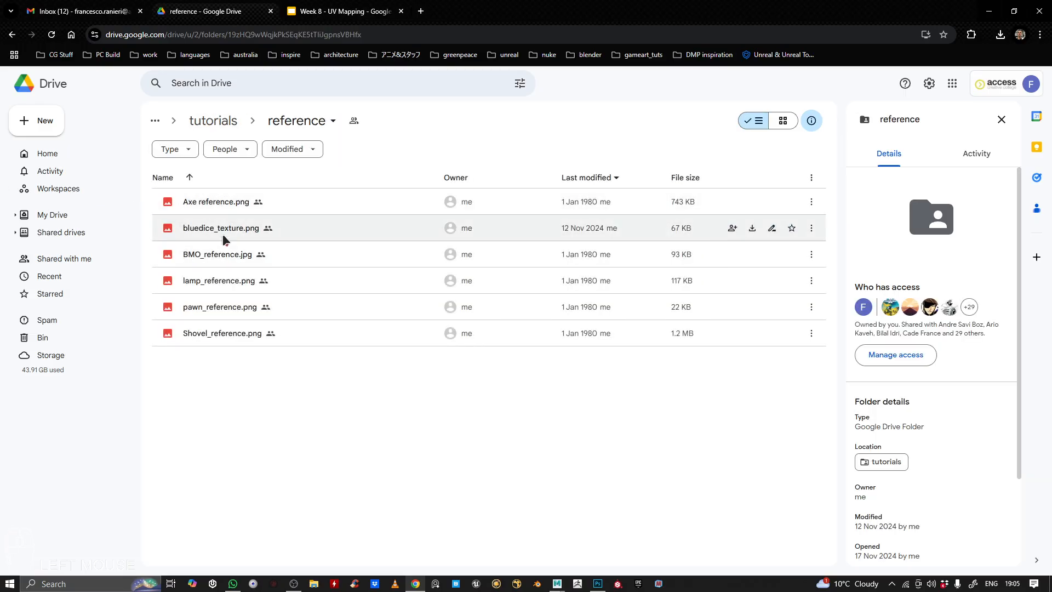
# Move the browser and Maya windows out of the way and open bluedice_texture.png from the desktop.
pyautogui.moveTo(852, 6); pyautogui.dragTo(686, 195)
pyautogui.click(817, 193)
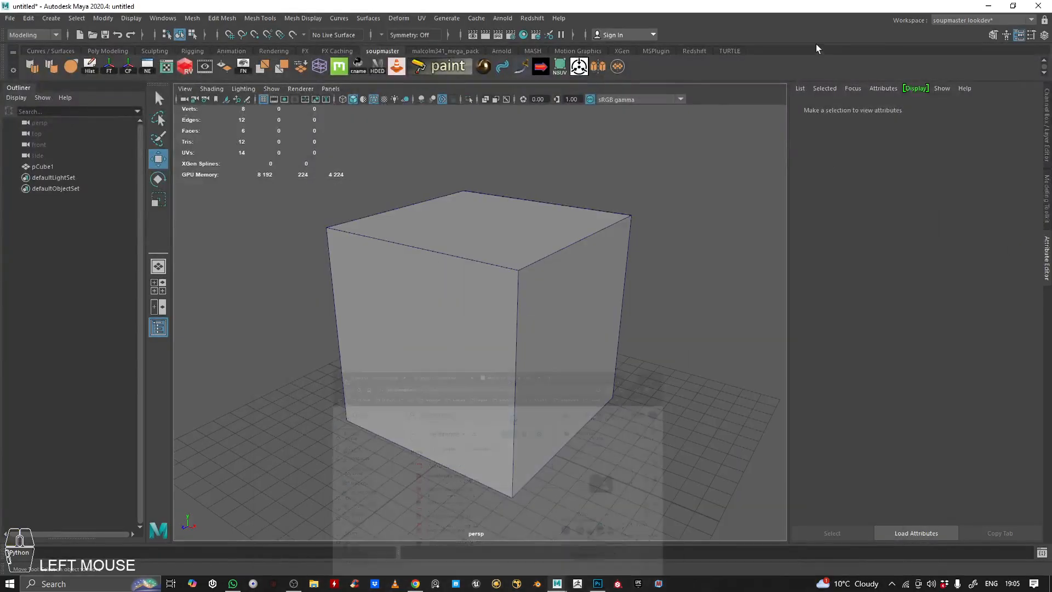
pyautogui.moveTo(800, 9); pyautogui.dragTo(827, 156)
pyautogui.doubleClick(273, 167)
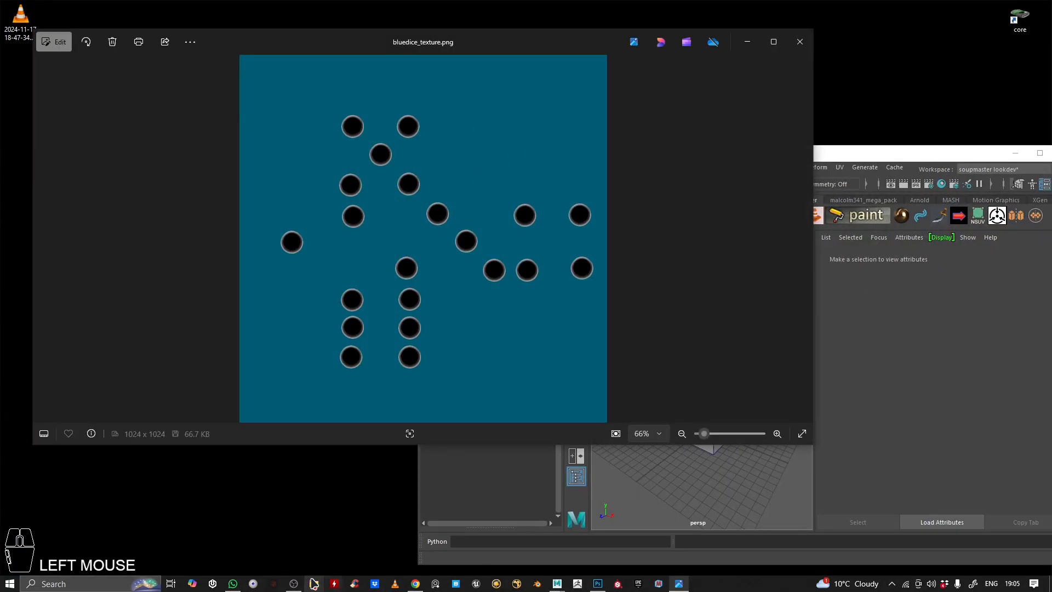
# Return to Google Drive in Chrome at full size and go up from the reference folder to 3D_Modelling.
pyautogui.click(416, 583)
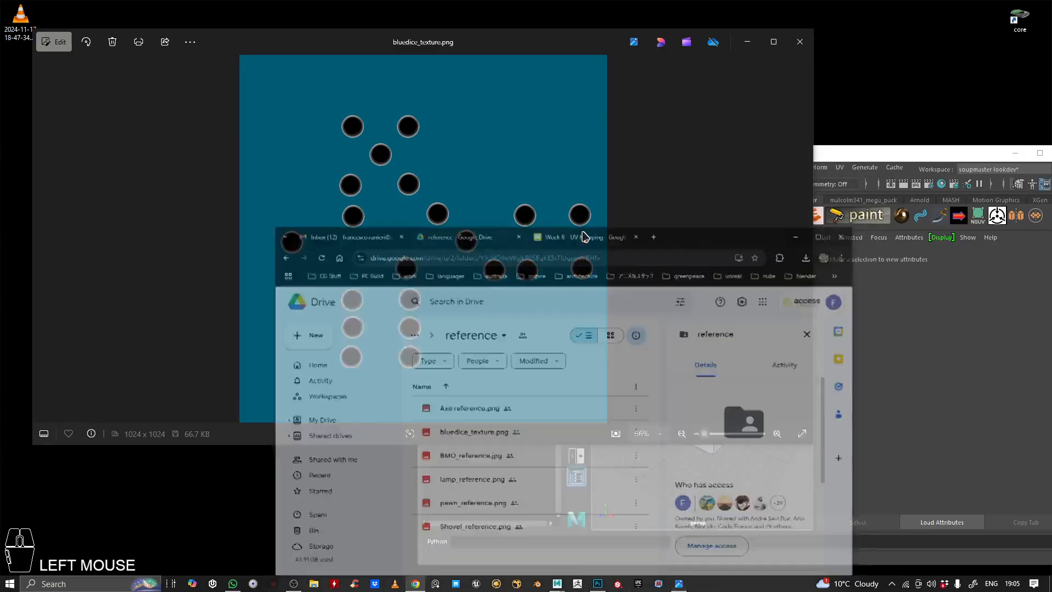
pyautogui.click(860, 192)
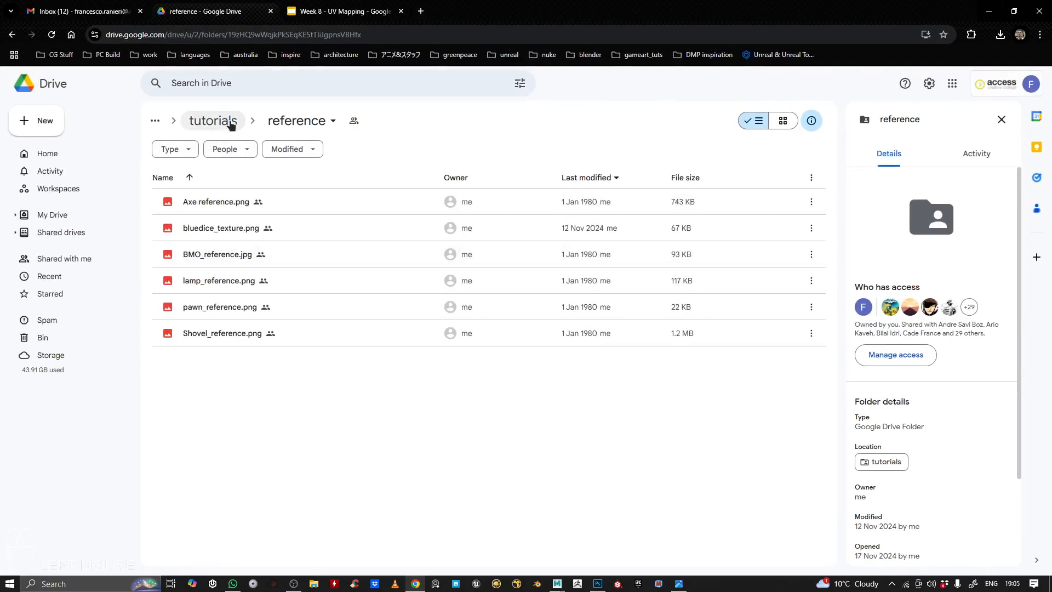
pyautogui.click(227, 120)
pyautogui.click(206, 122)
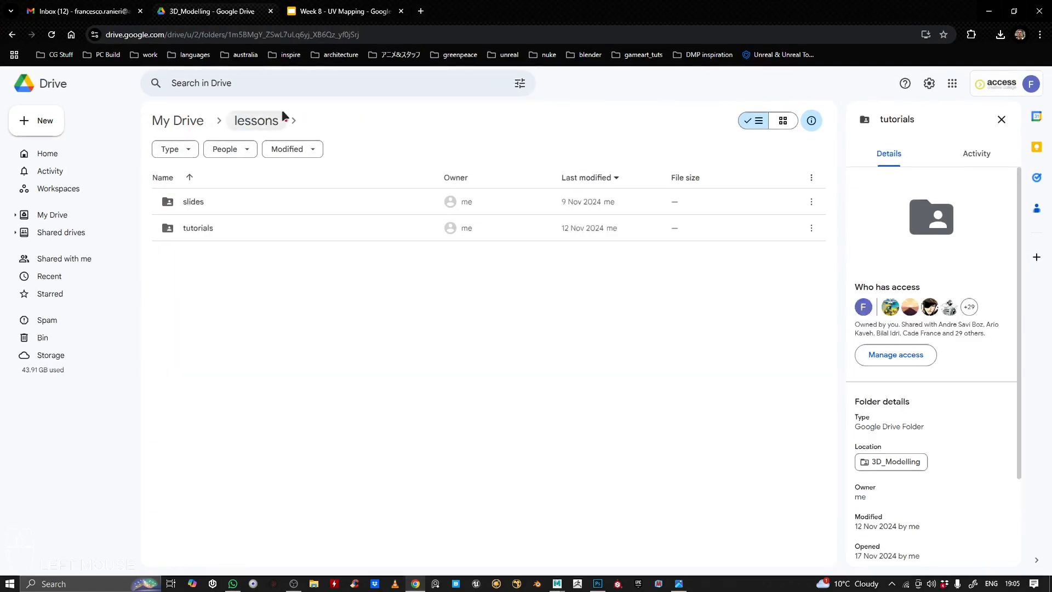
# Look through the reference folder inside tutorials in Google Drive, minimize Chrome and close the bluedice_texture.png preview.
pyautogui.doubleClick(219, 221)
pyautogui.doubleClick(225, 201)
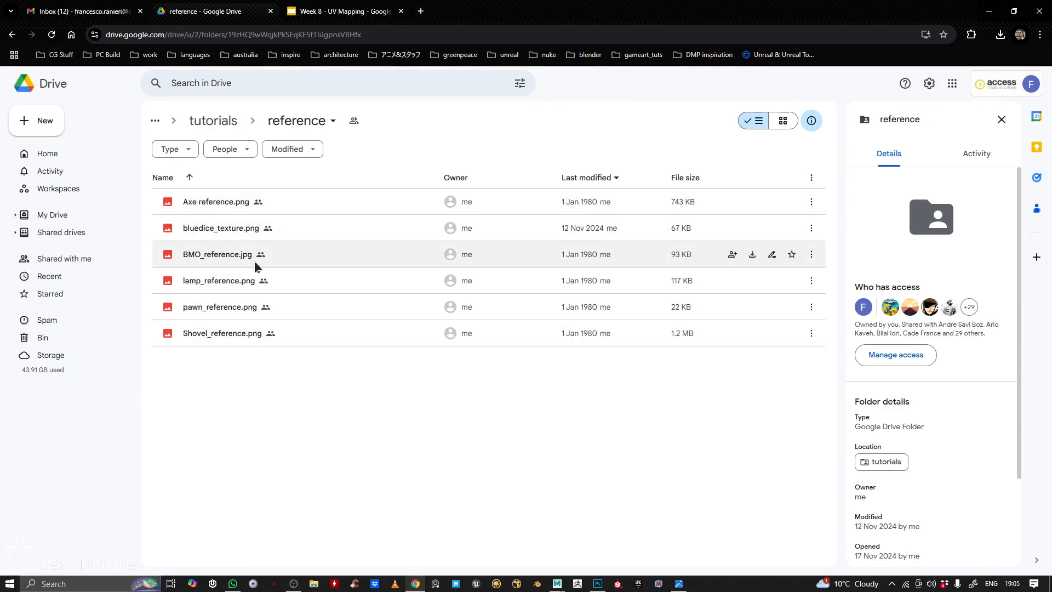
pyautogui.click(989, 11)
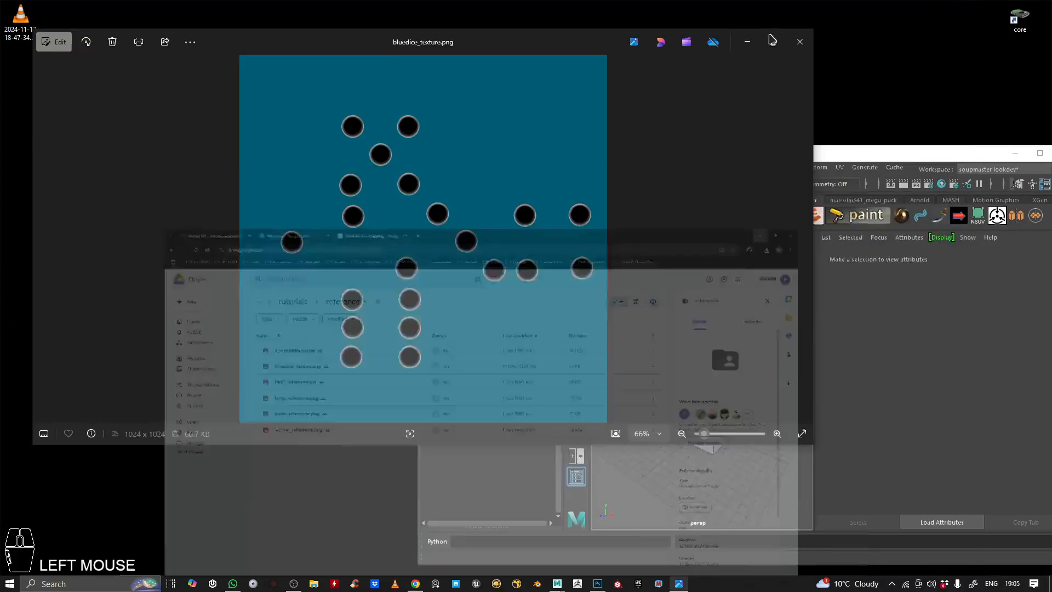
pyautogui.click(799, 41)
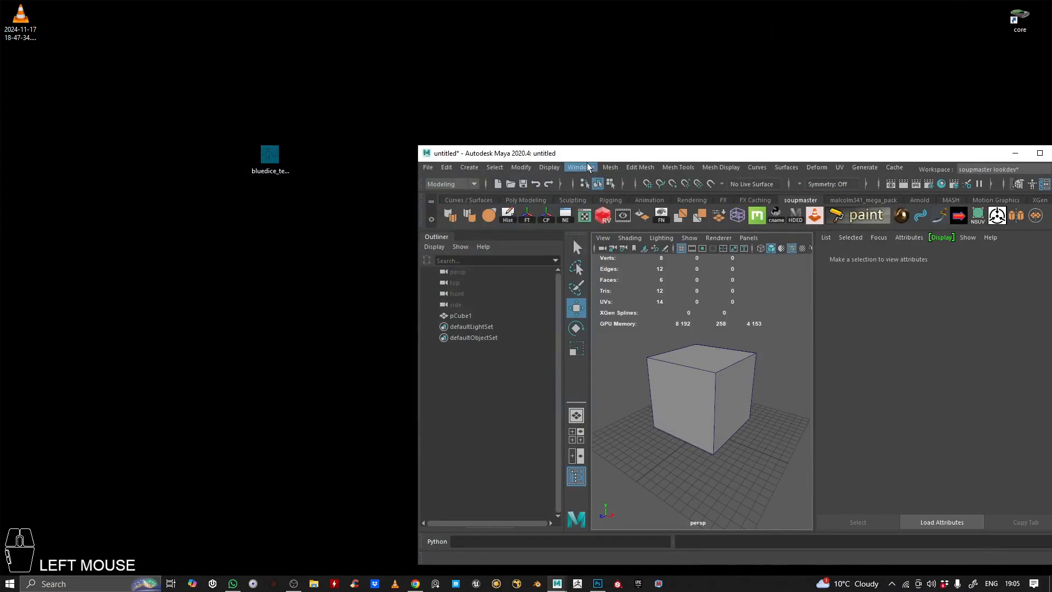
# Move the Maya window up, view bluedice_texture.png from the desktop and minimize its preview.
pyautogui.moveTo(596, 153); pyautogui.dragTo(599, 71)
pyautogui.doubleClick(269, 156)
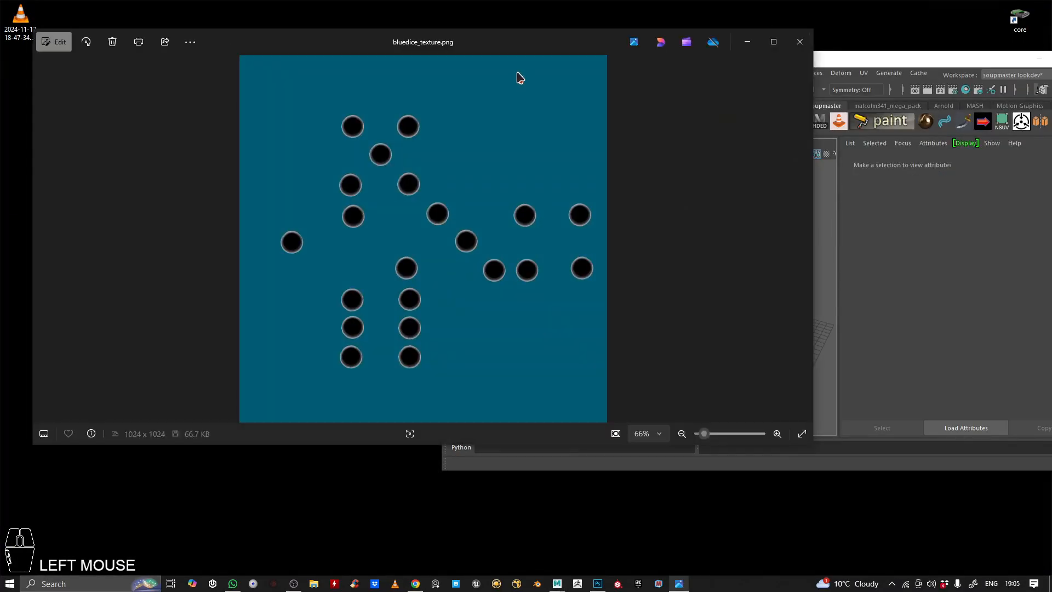
pyautogui.moveTo(519, 42); pyautogui.dragTo(501, 110)
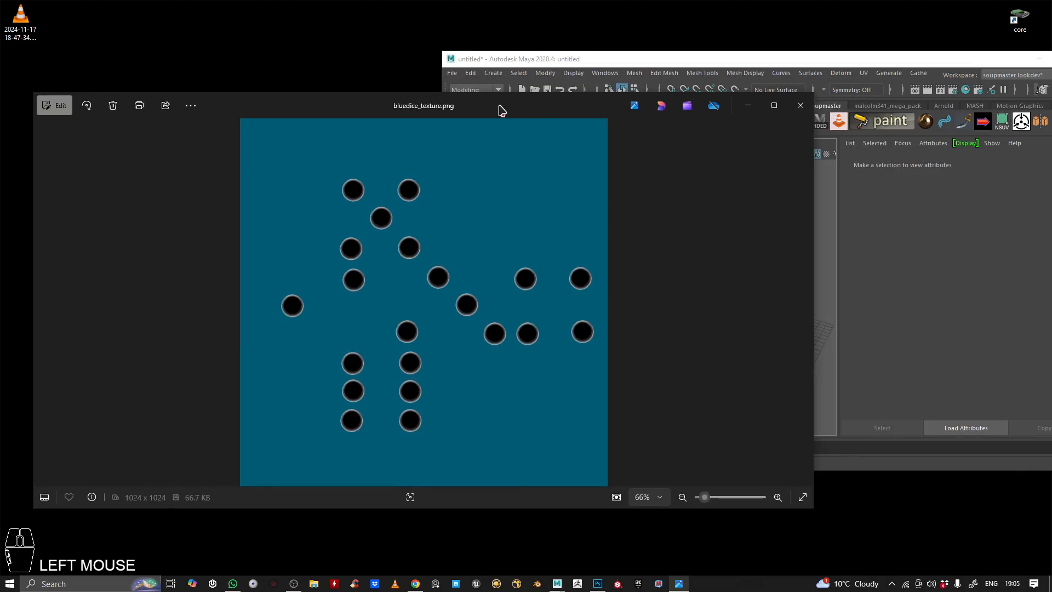
pyautogui.click(755, 111)
# Maximize the Maya window, dismiss the Chrome notification and delete the existing cube from the scene.
pyautogui.moveTo(873, 61); pyautogui.dragTo(524, 167)
pyautogui.doubleClick(524, 166)
pyautogui.click(463, 244)
pyautogui.keyDown('alt'); pyautogui.moveTo(531, 314); pyautogui.dragTo(460, 269); pyautogui.keyUp('alt')
pyautogui.keyDown('alt'); pyautogui.moveTo(460, 269); pyautogui.dragTo(511, 282, button='right'); pyautogui.keyUp('alt')
pyautogui.keyDown('alt'); pyautogui.moveTo(511, 282); pyautogui.dragTo(524, 294); pyautogui.keyUp('alt')
pyautogui.click(1029, 483)
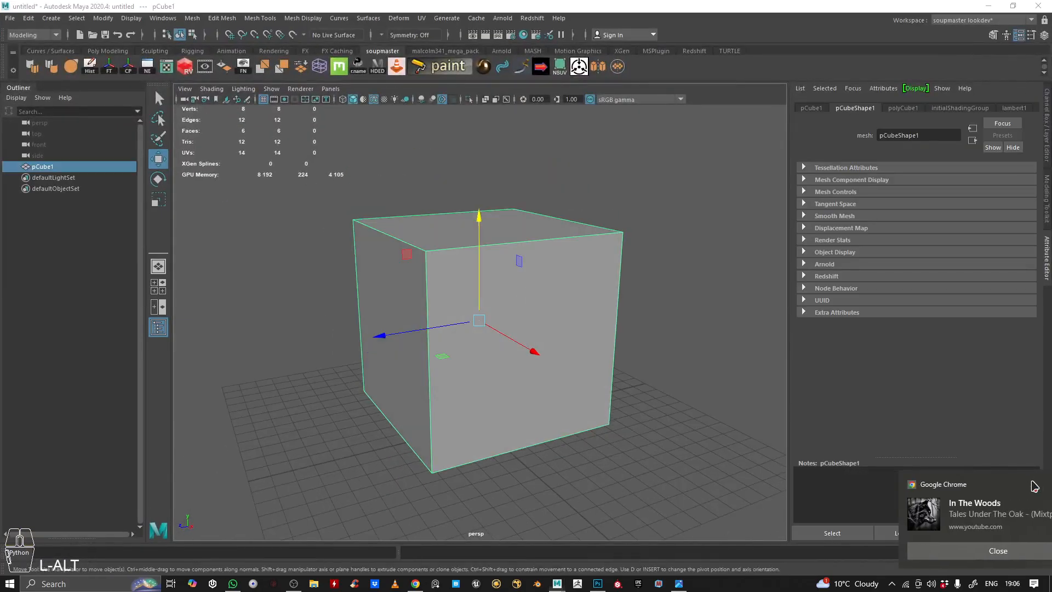
pyautogui.press('BackSpace')
pyautogui.keyDown('alt'); pyautogui.moveTo(426, 277); pyautogui.dragTo(293, 128, button='right'); pyautogui.keyUp('alt')
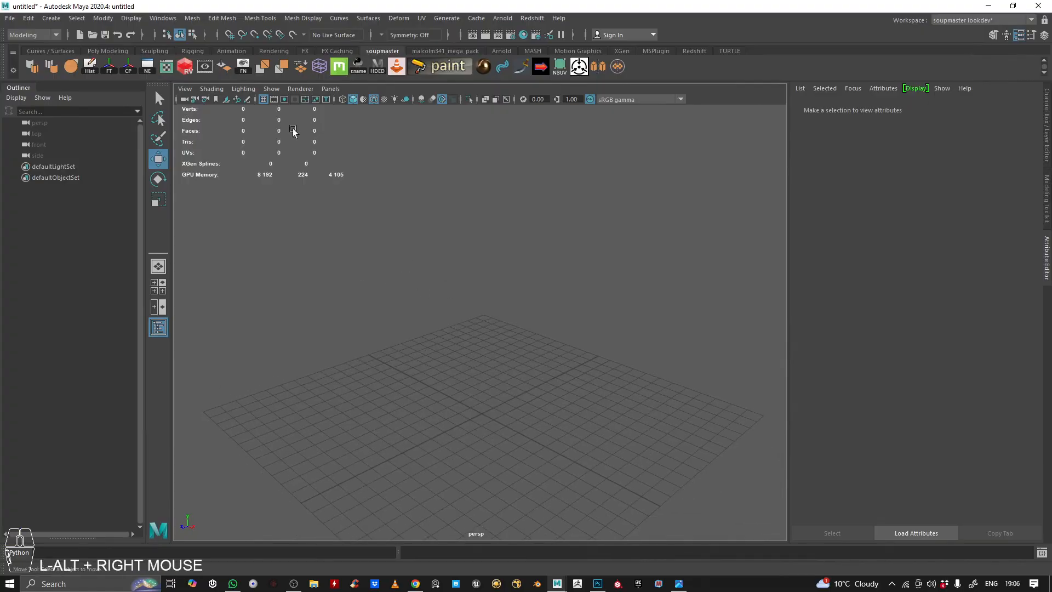
# Create a polygon cube at the grid's centre and scale it up uniformly to cover much of the grid.
pyautogui.click(109, 51)
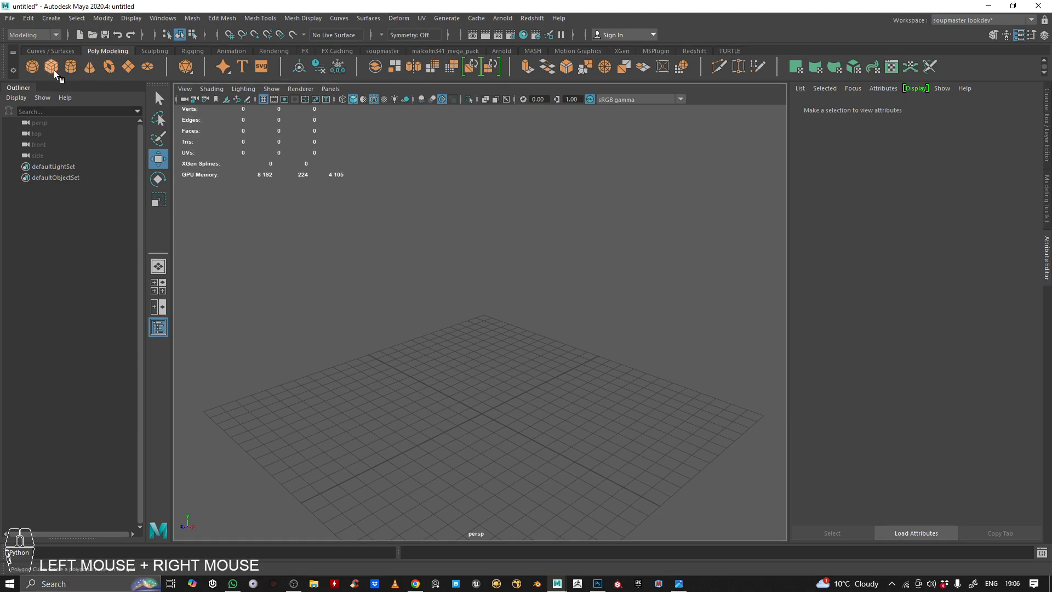
pyautogui.click(52, 67)
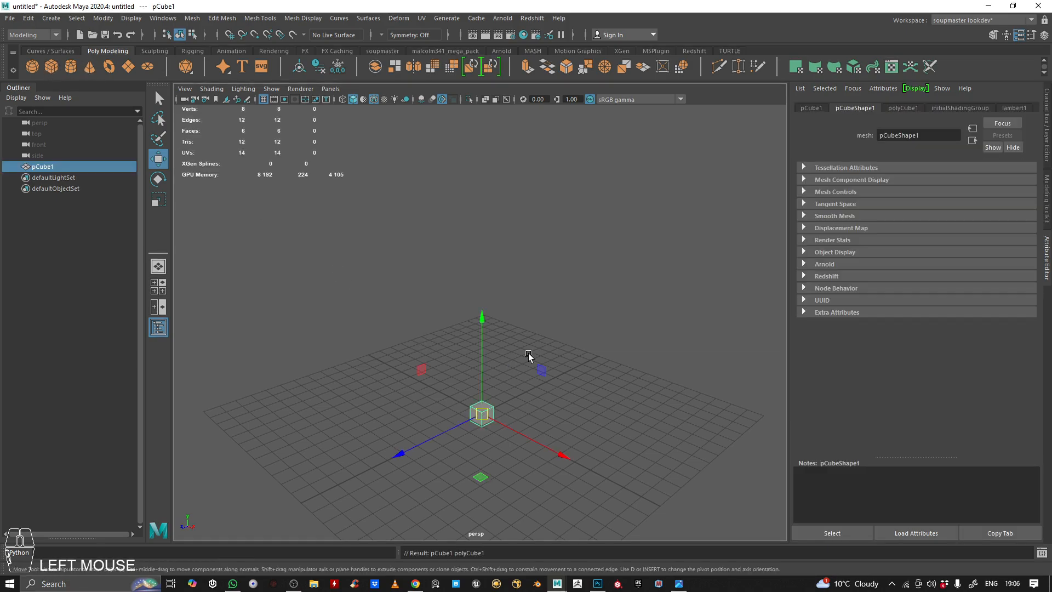
pyautogui.press('r')
pyautogui.moveTo(483, 414); pyautogui.dragTo(605, 472)
pyautogui.press('w')
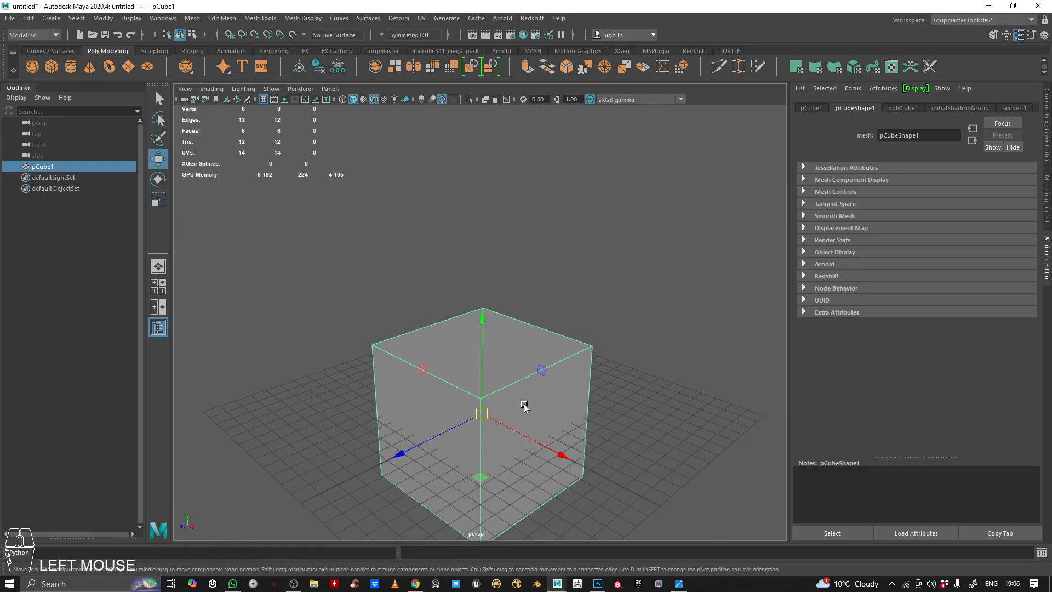
# Raise the cube along the vertical axis so that it sits on the grid.
pyautogui.moveTo(478, 361); pyautogui.dragTo(472, 236)
pyautogui.keyDown('alt'); pyautogui.moveTo(473, 236); pyautogui.dragTo(429, 298, button='right'); pyautogui.keyUp('alt')
pyautogui.keyDown('alt'); pyautogui.moveTo(429, 298); pyautogui.dragTo(417, 260); pyautogui.keyUp('alt')
pyautogui.moveTo(345, 199); pyautogui.dragTo(471, 298)
pyautogui.keyDown('alt'); pyautogui.moveTo(302, 259); pyautogui.dragTo(307, 287); pyautogui.keyUp('alt')
pyautogui.keyDown('alt'); pyautogui.moveTo(307, 286); pyautogui.dragTo(373, 281, button='right'); pyautogui.keyUp('alt')
pyautogui.keyDown('alt'); pyautogui.moveTo(372, 280); pyautogui.dragTo(376, 315, button='middle'); pyautogui.keyUp('alt')
pyautogui.keyDown('alt'); pyautogui.moveTo(222, 265); pyautogui.dragTo(251, 268); pyautogui.keyUp('alt')
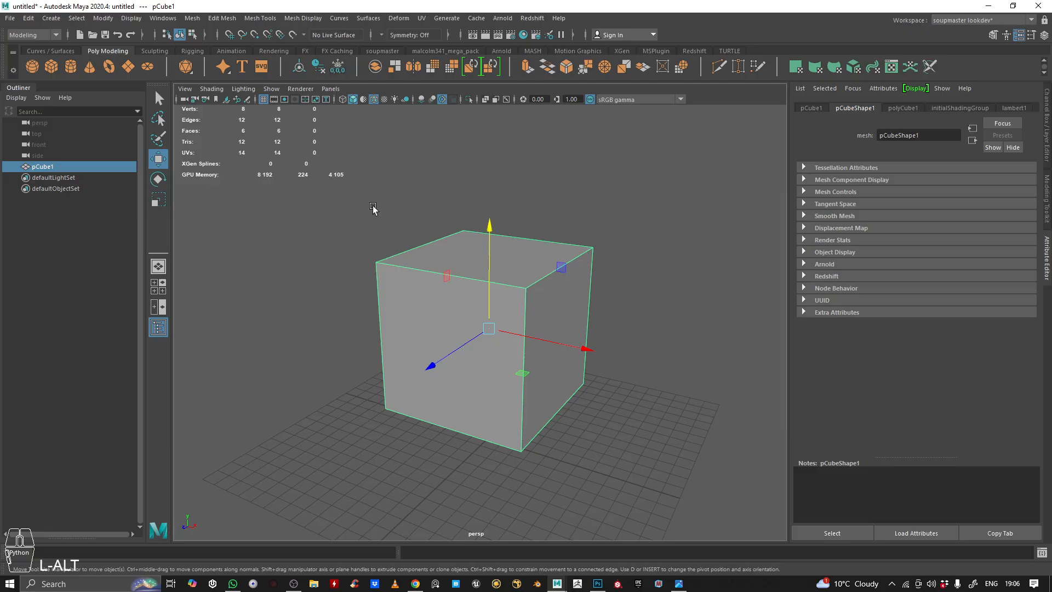
pyautogui.moveTo(373, 206); pyautogui.dragTo(482, 294)
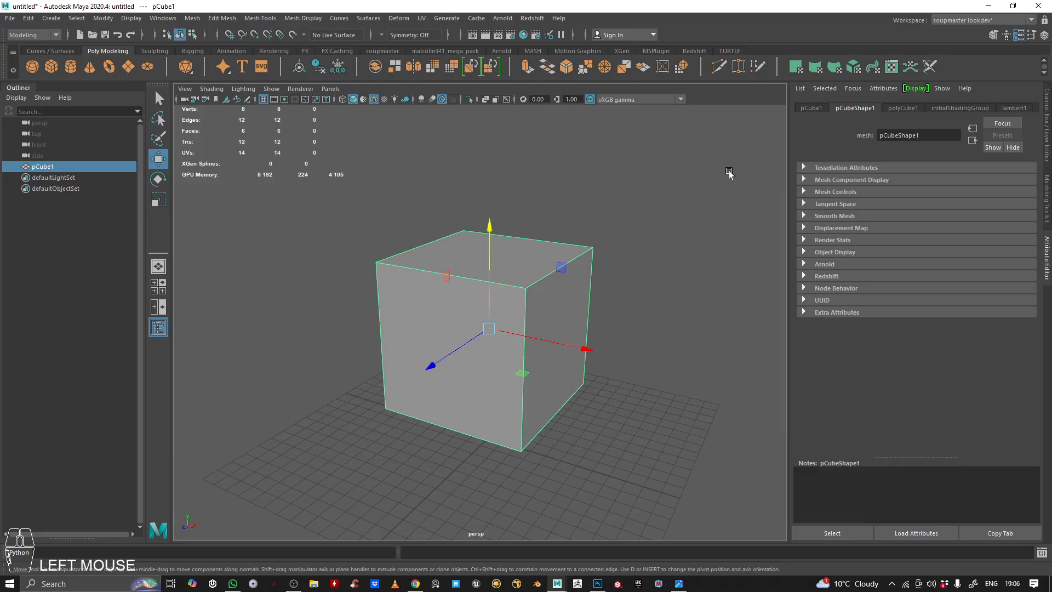
pyautogui.click(897, 71)
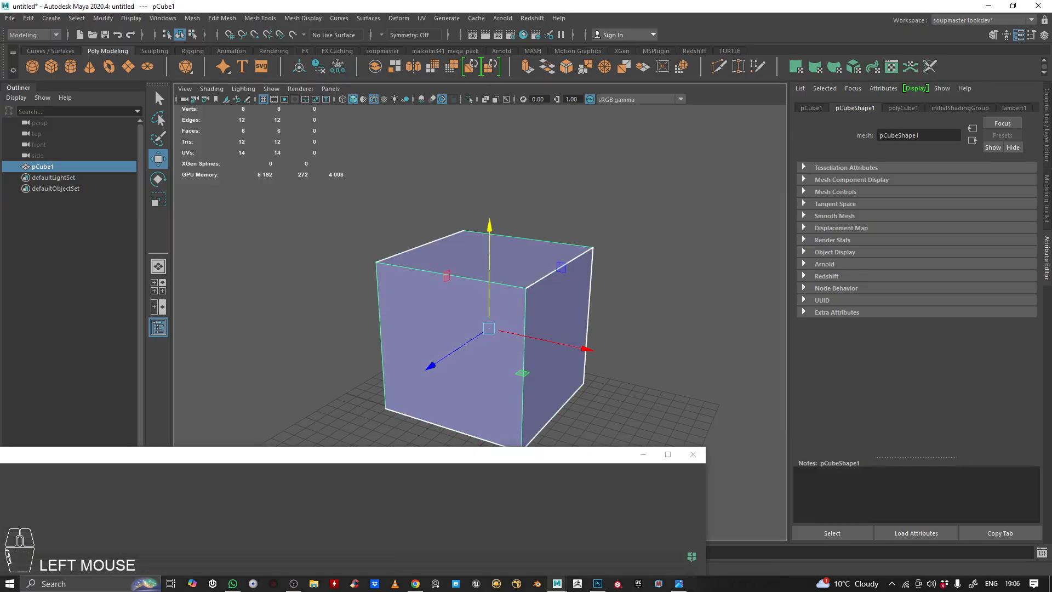
pyautogui.click(675, 383)
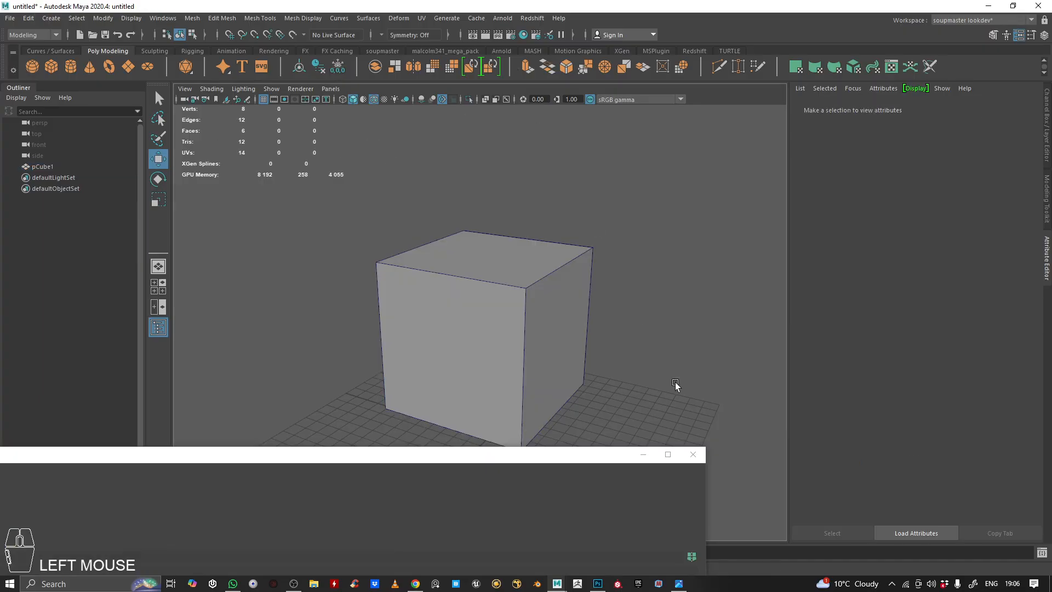
pyautogui.click(692, 458)
# Open the UV Editor for the selected cube, place its window beside the model and close the extra window that opens with it.
pyautogui.click(493, 286)
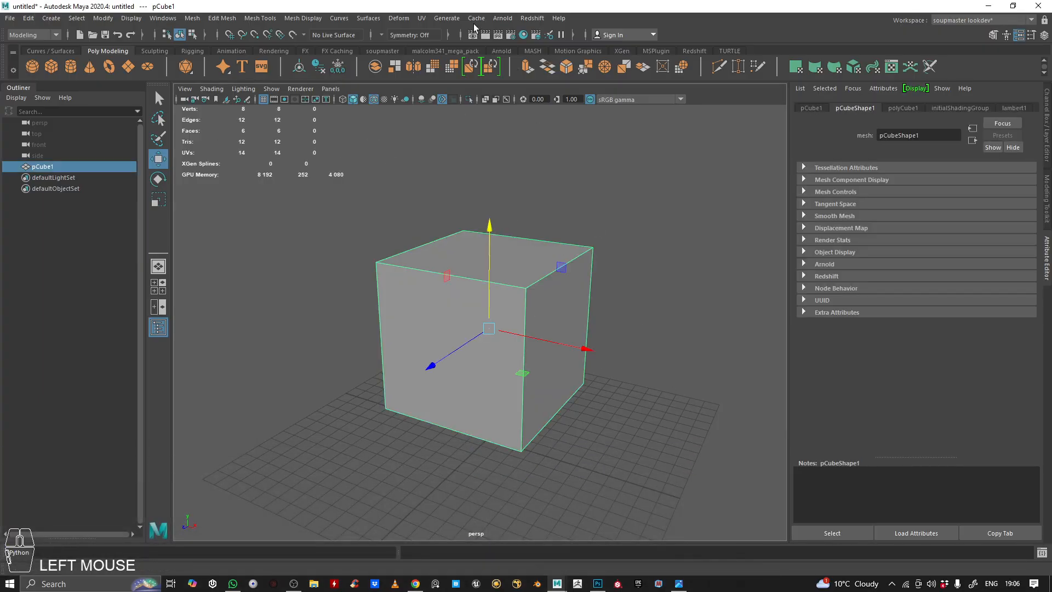
pyautogui.click(420, 18)
pyautogui.click(441, 39)
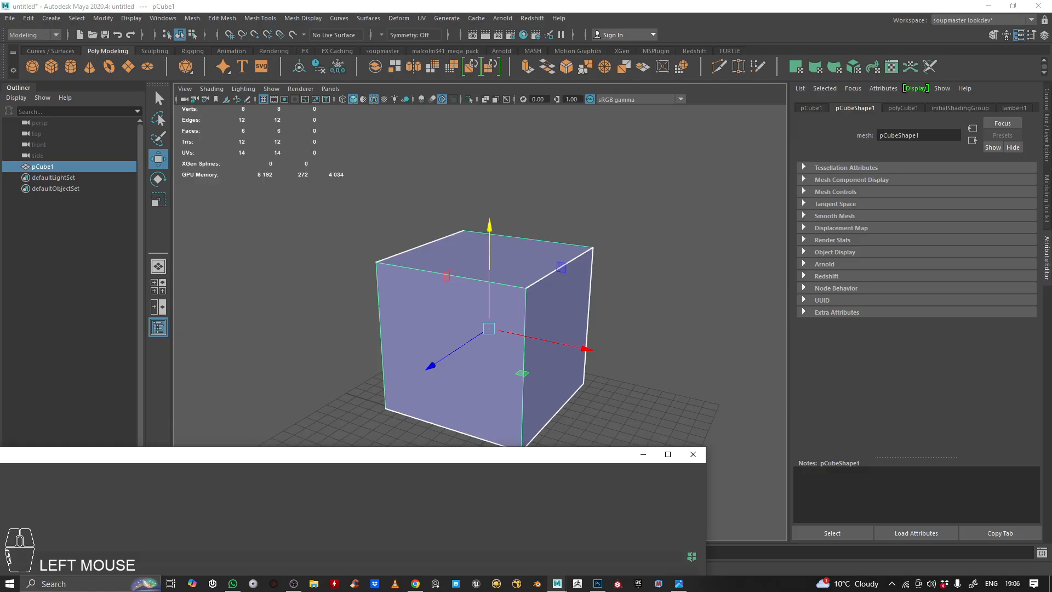
pyautogui.moveTo(0, 7); pyautogui.dragTo(510, 91)
pyautogui.moveTo(43, 71); pyautogui.dragTo(764, 256)
pyautogui.moveTo(835, 266); pyautogui.dragTo(705, 153)
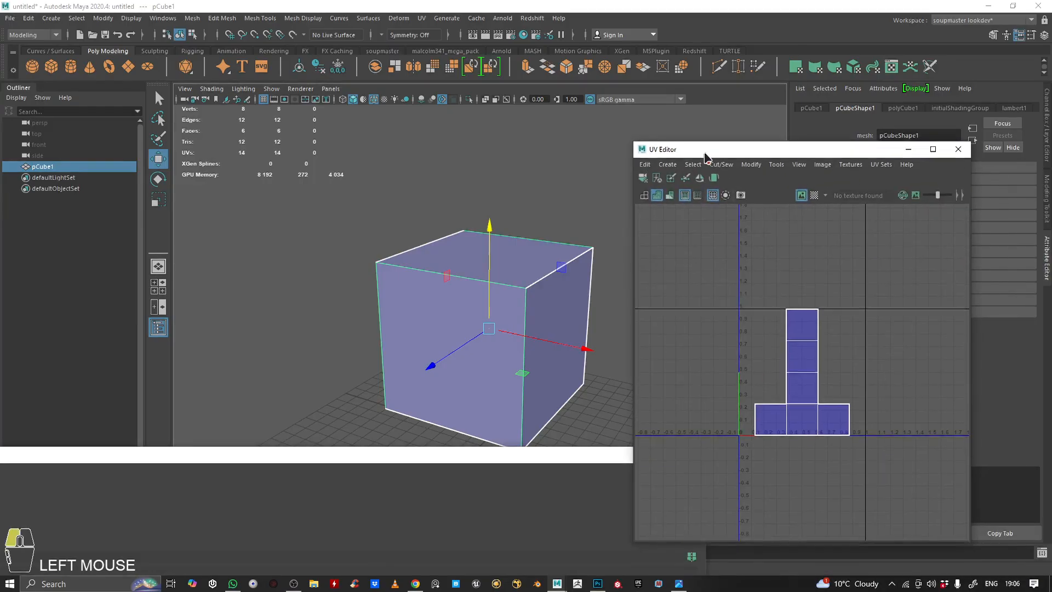
pyautogui.moveTo(501, 458); pyautogui.dragTo(478, 350)
pyautogui.click(671, 348)
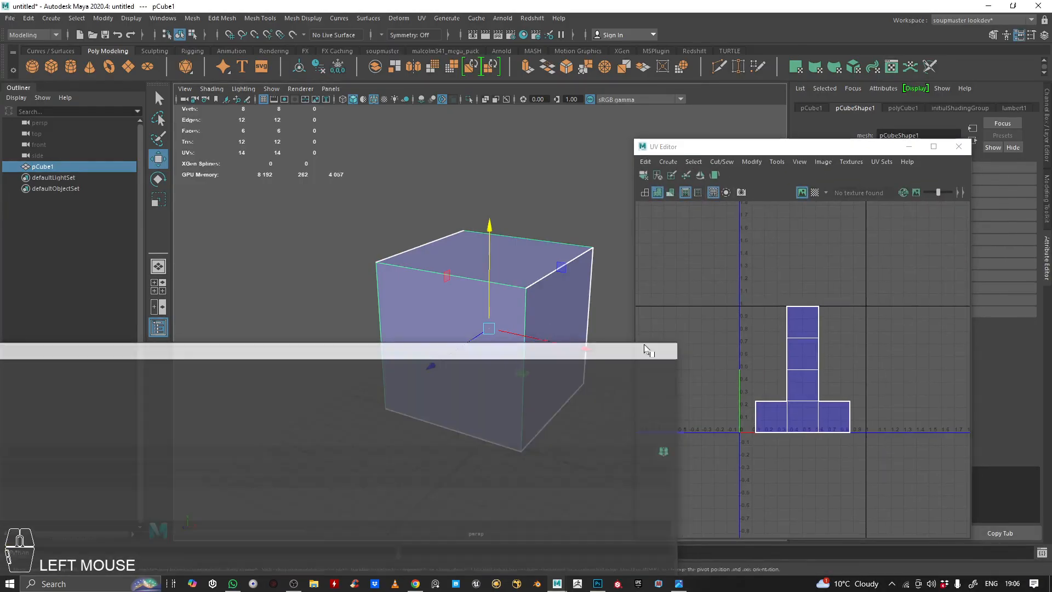
# Examine the cube's faces from several sides against its unfolded layout, keeping the UV Editor beside the model and the cube selected.
pyautogui.keyDown('alt'); pyautogui.moveTo(455, 292); pyautogui.dragTo(422, 286, button='right'); pyautogui.keyUp('alt')
pyautogui.keyDown('alt'); pyautogui.moveTo(423, 287); pyautogui.dragTo(791, 343); pyautogui.keyUp('alt')
pyautogui.scroll(5, 493, 312)
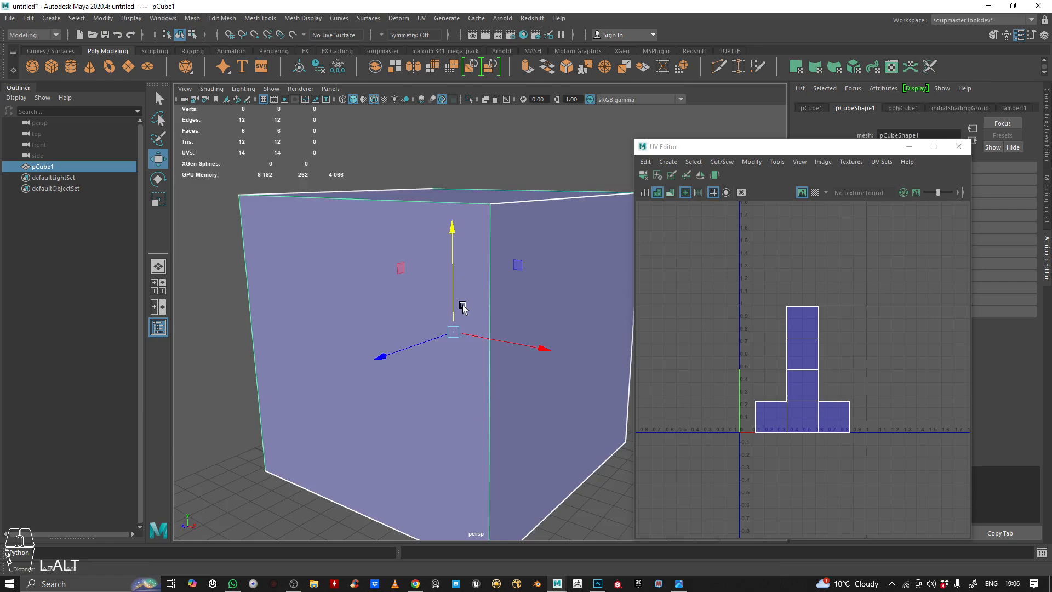
pyautogui.keyDown('alt'); pyautogui.moveTo(462, 307); pyautogui.dragTo(466, 336); pyautogui.keyUp('alt')
pyautogui.keyDown('alt'); pyautogui.moveTo(466, 336); pyautogui.dragTo(468, 258, button='right'); pyautogui.keyUp('alt')
pyautogui.keyDown('alt'); pyautogui.moveTo(467, 258); pyautogui.dragTo(507, 230); pyautogui.keyUp('alt')
pyautogui.moveTo(750, 152); pyautogui.dragTo(714, 136)
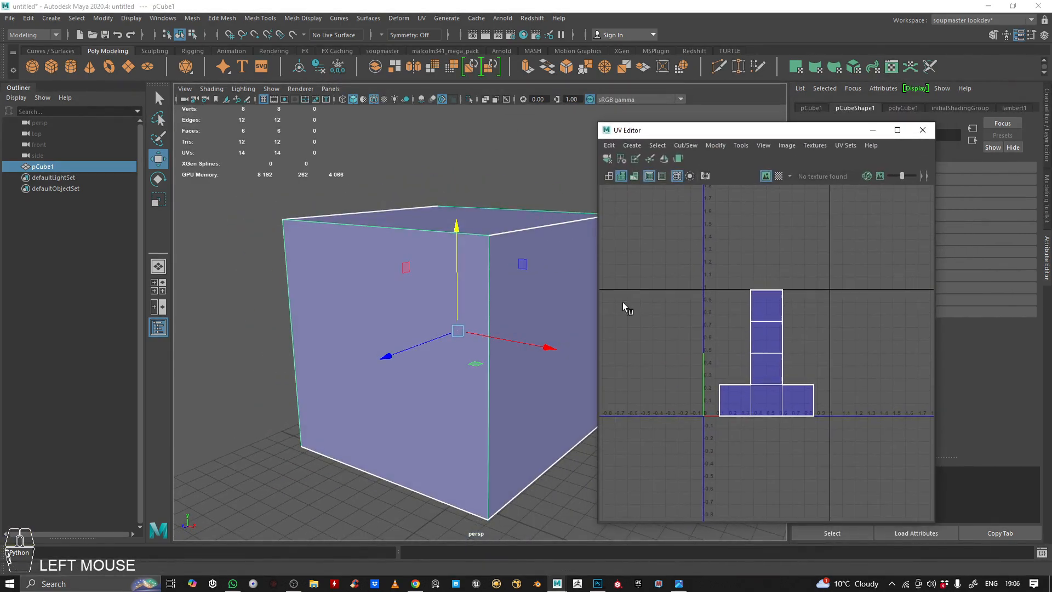
pyautogui.keyDown('alt'); pyautogui.moveTo(526, 285); pyautogui.dragTo(446, 263); pyautogui.keyUp('alt')
pyautogui.keyDown('alt'); pyautogui.moveTo(446, 263); pyautogui.dragTo(453, 278, button='right'); pyautogui.keyUp('alt')
pyautogui.keyDown('alt'); pyautogui.moveTo(453, 278); pyautogui.dragTo(333, 316); pyautogui.keyUp('alt')
pyautogui.keyDown('alt'); pyautogui.moveTo(332, 317); pyautogui.dragTo(428, 323, button='right'); pyautogui.keyUp('alt')
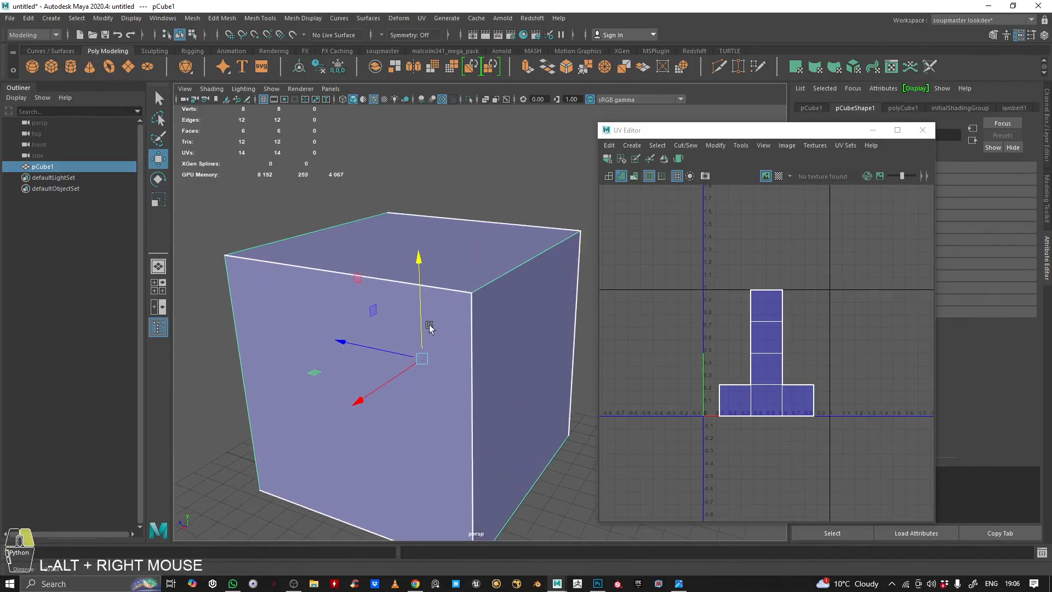
pyautogui.keyDown('alt'); pyautogui.moveTo(427, 324); pyautogui.dragTo(385, 303); pyautogui.keyUp('alt')
pyautogui.keyDown('alt'); pyautogui.moveTo(385, 303); pyautogui.dragTo(338, 285, button='right'); pyautogui.keyUp('alt')
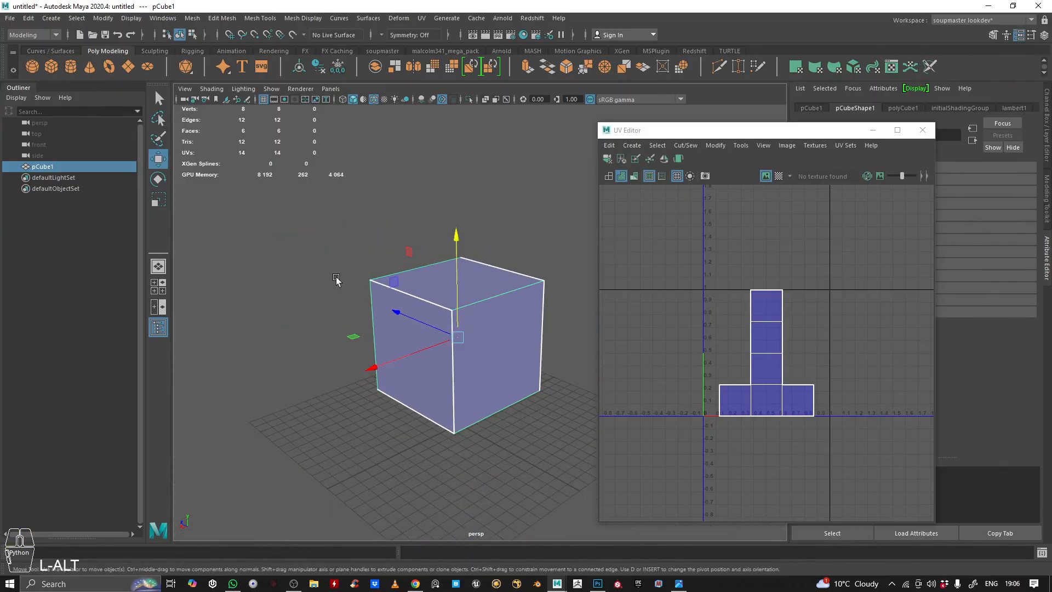
pyautogui.moveTo(338, 284)
pyautogui.keyDown('alt'); pyautogui.mouseDown()
pyautogui.moveTo(400, 306)
pyautogui.moveTo(347, 286)
pyautogui.mouseUp(); pyautogui.keyUp('alt')
pyautogui.keyDown('alt'); pyautogui.moveTo(347, 286); pyautogui.dragTo(336, 290, button='right'); pyautogui.keyUp('alt')
pyautogui.keyDown('alt'); pyautogui.moveTo(337, 290); pyautogui.dragTo(412, 324); pyautogui.keyUp('alt')
pyautogui.keyDown('alt'); pyautogui.moveTo(412, 324); pyautogui.dragTo(439, 313, button='right'); pyautogui.keyUp('alt')
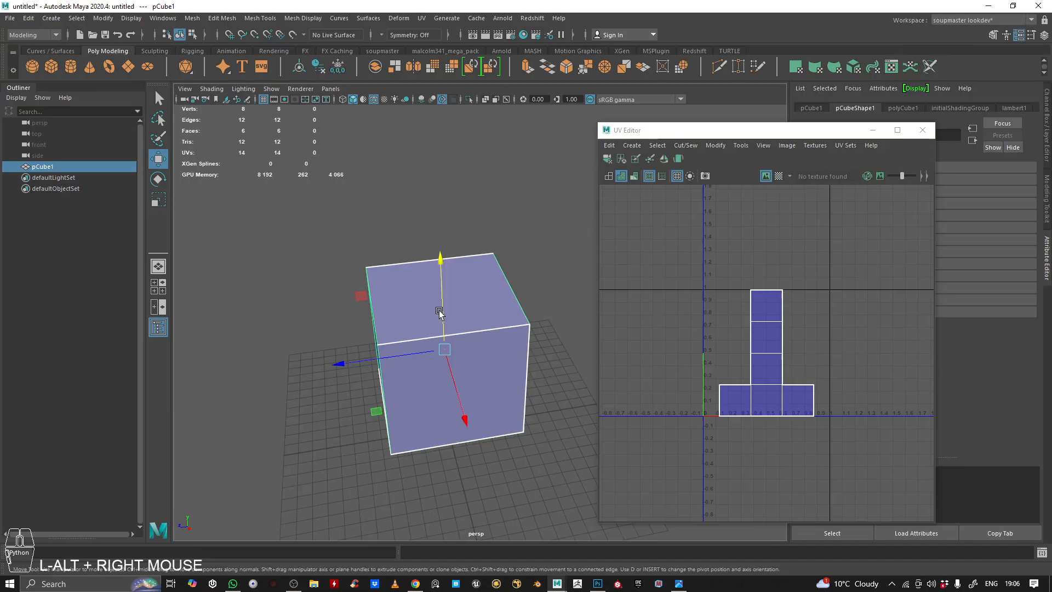
pyautogui.keyDown('alt'); pyautogui.moveTo(439, 312); pyautogui.dragTo(443, 277); pyautogui.keyUp('alt')
pyautogui.scroll(3, 756, 356)
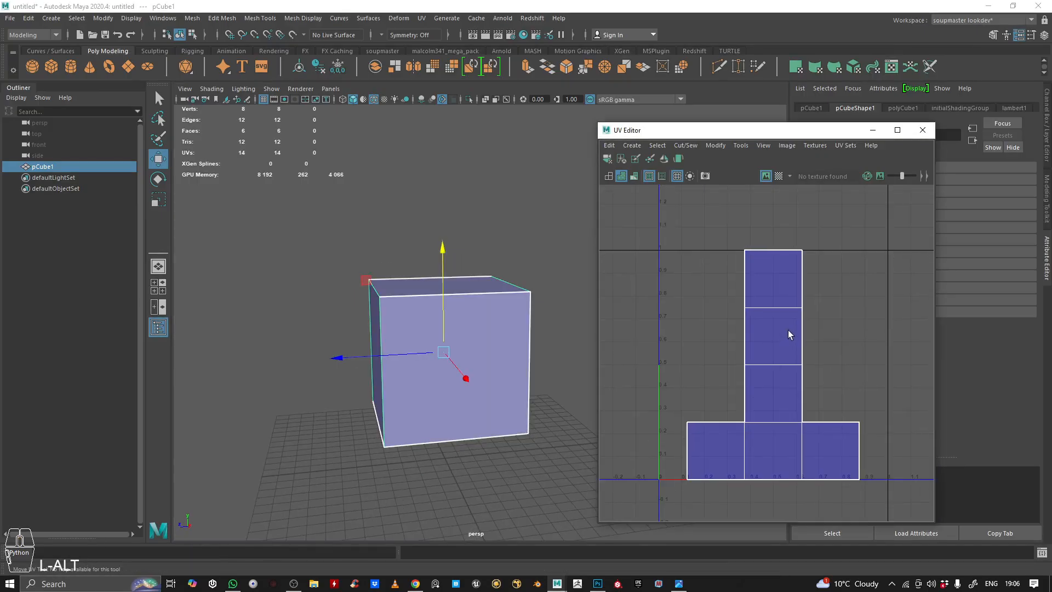
pyautogui.keyDown('alt'); pyautogui.moveTo(789, 333); pyautogui.dragTo(641, 283, button='right'); pyautogui.keyUp('alt')
pyautogui.keyDown('alt'); pyautogui.moveTo(502, 335); pyautogui.dragTo(446, 352); pyautogui.keyUp('alt')
pyautogui.keyDown('alt'); pyautogui.moveTo(446, 353); pyautogui.dragTo(407, 276, button='right'); pyautogui.keyUp('alt')
pyautogui.click(327, 240)
pyautogui.click(372, 285)
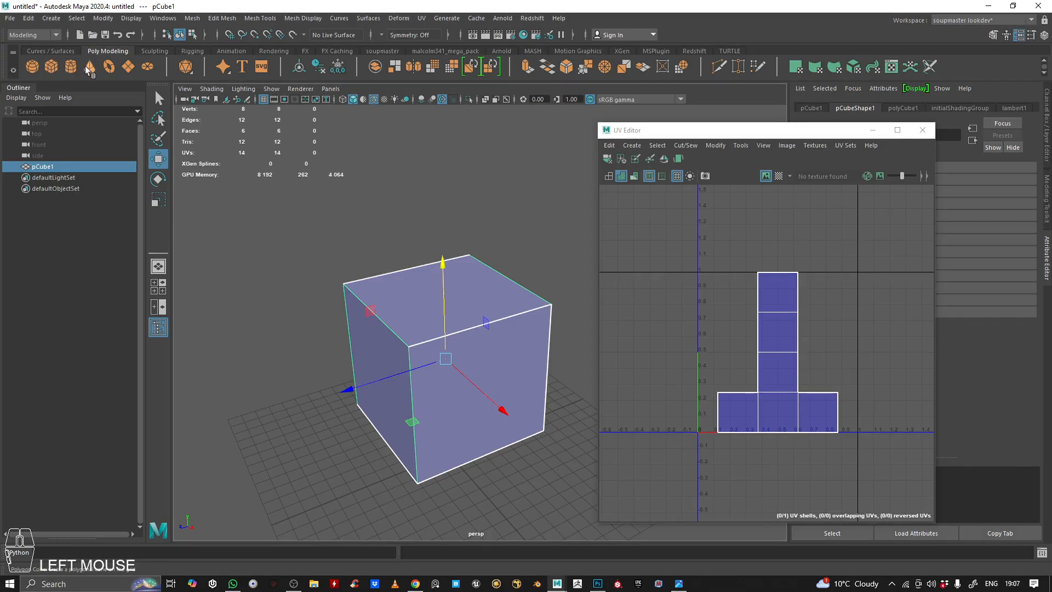
pyautogui.keyDown('alt'); pyautogui.moveTo(505, 368); pyautogui.dragTo(482, 324); pyautogui.keyUp('alt')
pyautogui.keyDown('alt'); pyautogui.moveTo(482, 324); pyautogui.dragTo(472, 301, button='right'); pyautogui.keyUp('alt')
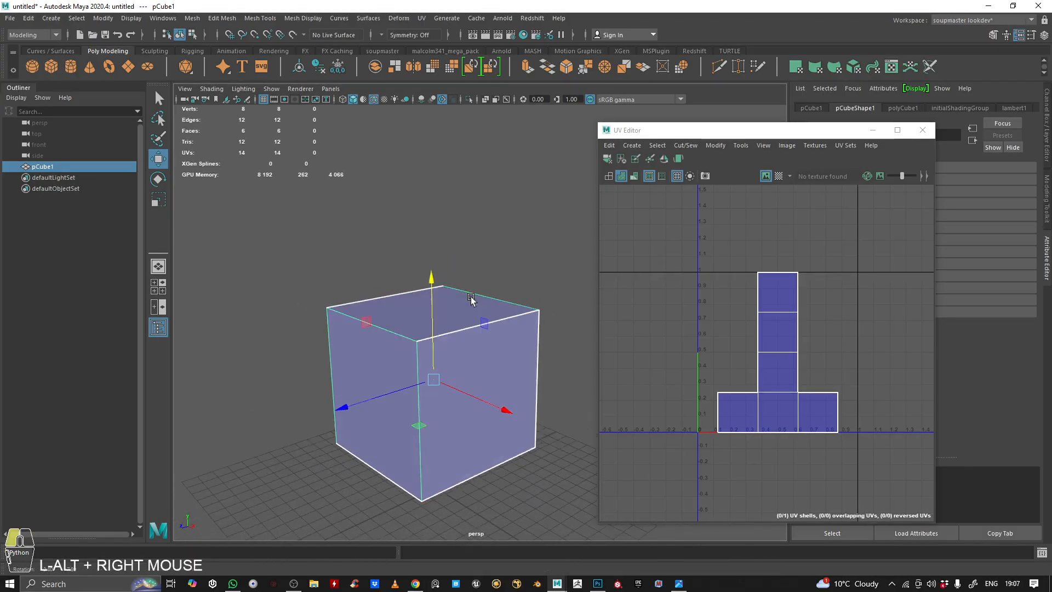
pyautogui.keyDown('alt'); pyautogui.moveTo(472, 301); pyautogui.dragTo(475, 311); pyautogui.keyUp('alt')
# Compare bluedice_texture.png with the cube's UV layout, close the image and place the UV Editor back beside the cube.
pyautogui.moveTo(741, 133); pyautogui.dragTo(602, 118)
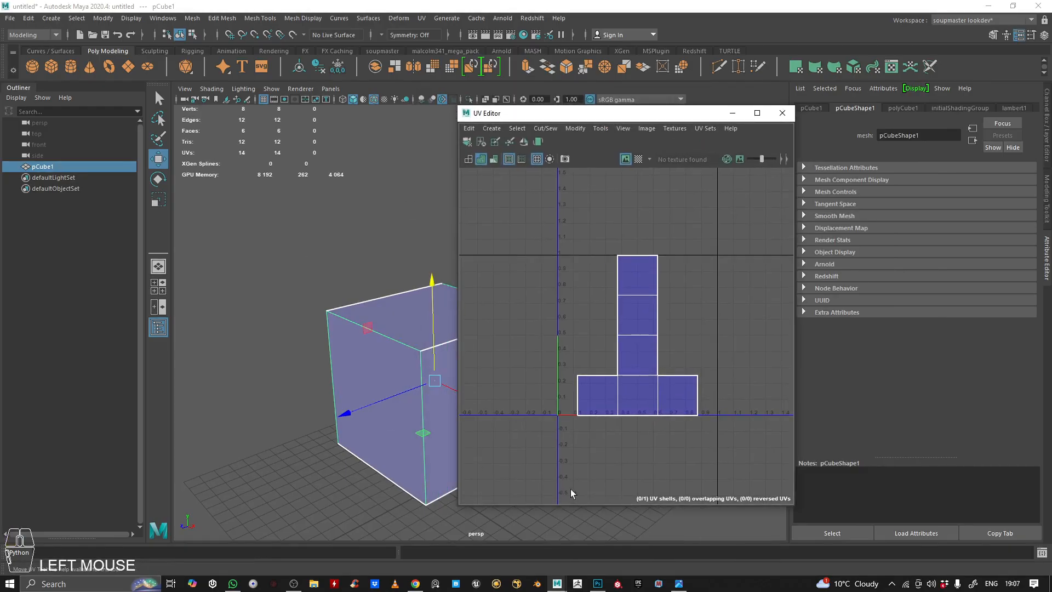
pyautogui.click(678, 583)
pyautogui.moveTo(495, 122); pyautogui.dragTo(601, 490)
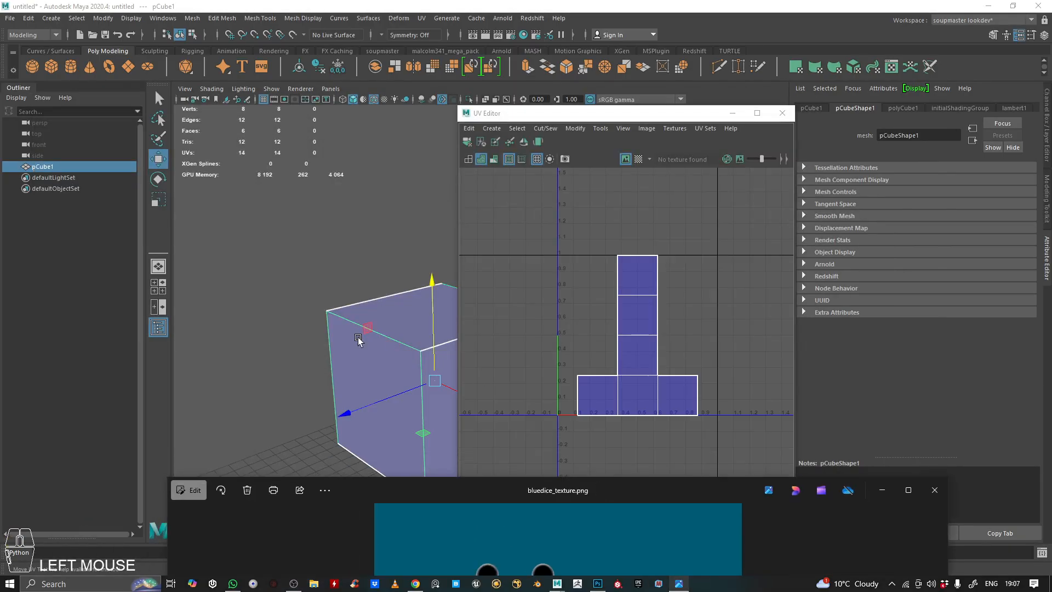
pyautogui.click(380, 311)
pyautogui.click(660, 583)
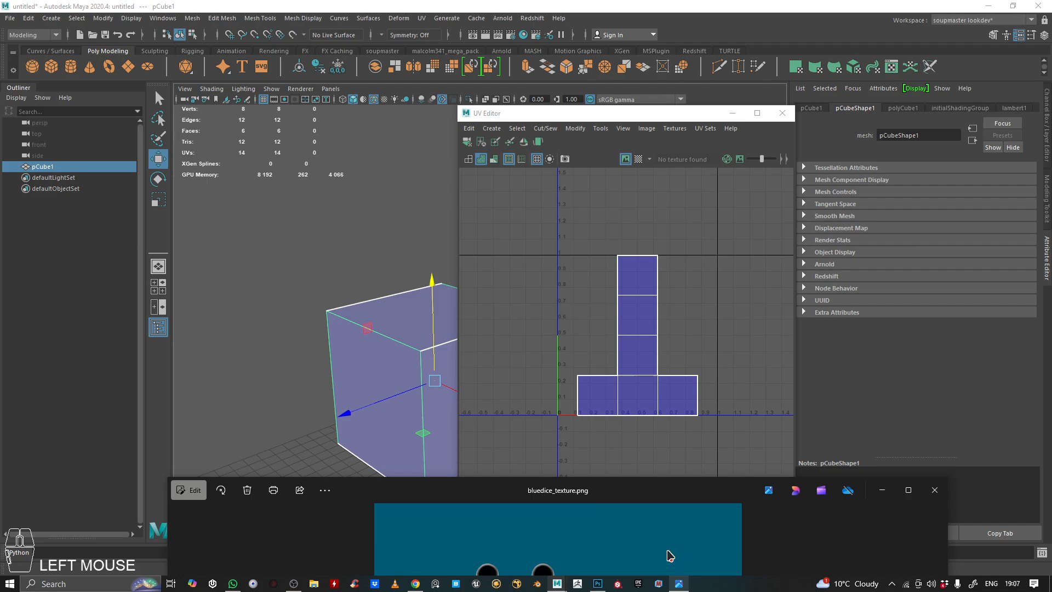
pyautogui.moveTo(582, 495); pyautogui.dragTo(504, 81)
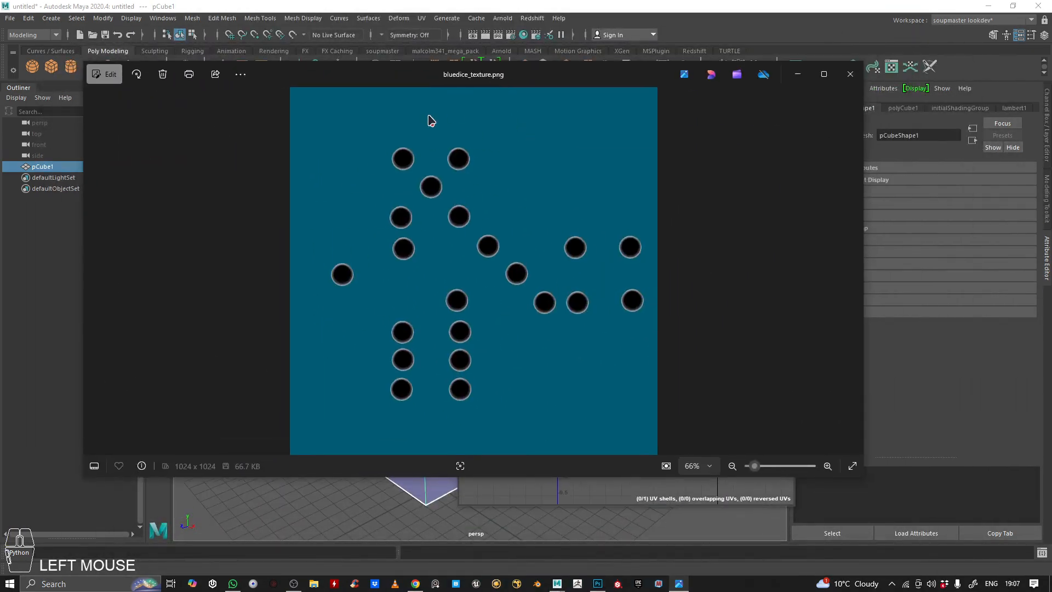
pyautogui.click(851, 74)
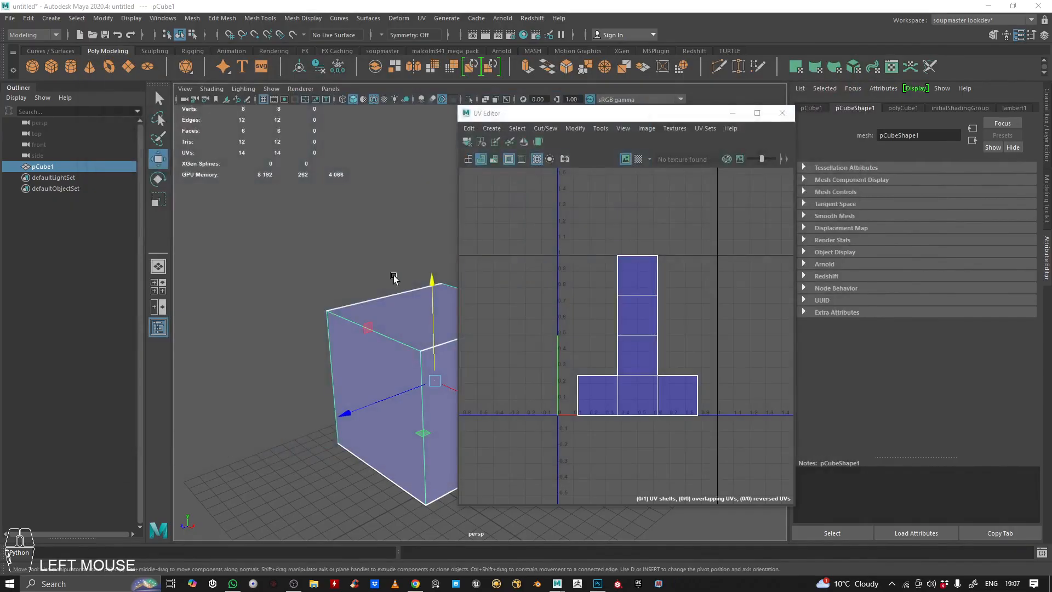
pyautogui.moveTo(673, 118); pyautogui.dragTo(803, 118)
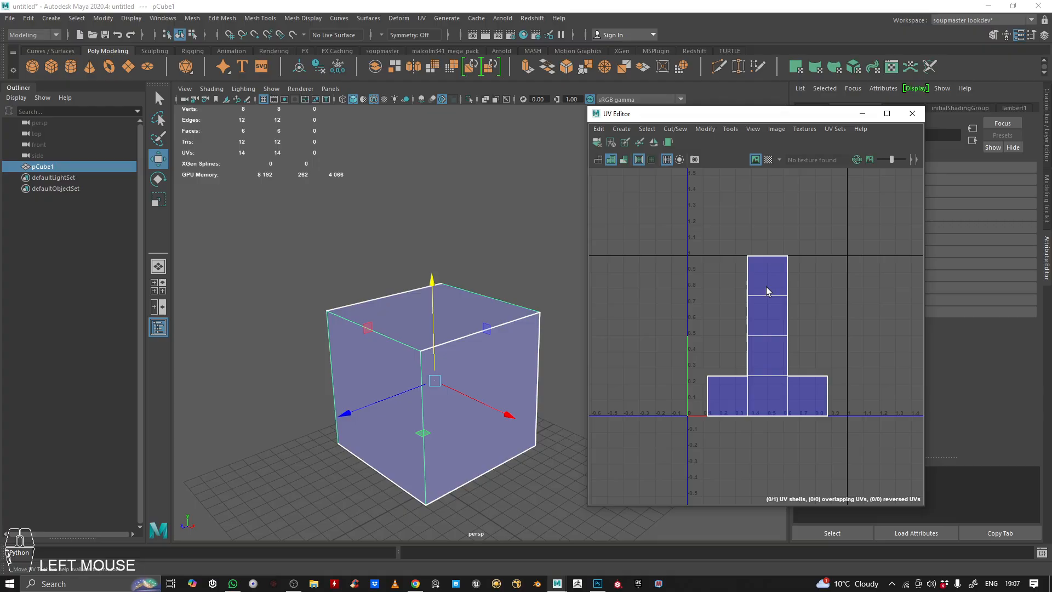
# Minimize the UV Editor and reselect the cube in the viewport.
pyautogui.keyDown('alt'); pyautogui.moveTo(375, 297); pyautogui.dragTo(350, 286, button='middle'); pyautogui.keyUp('alt')
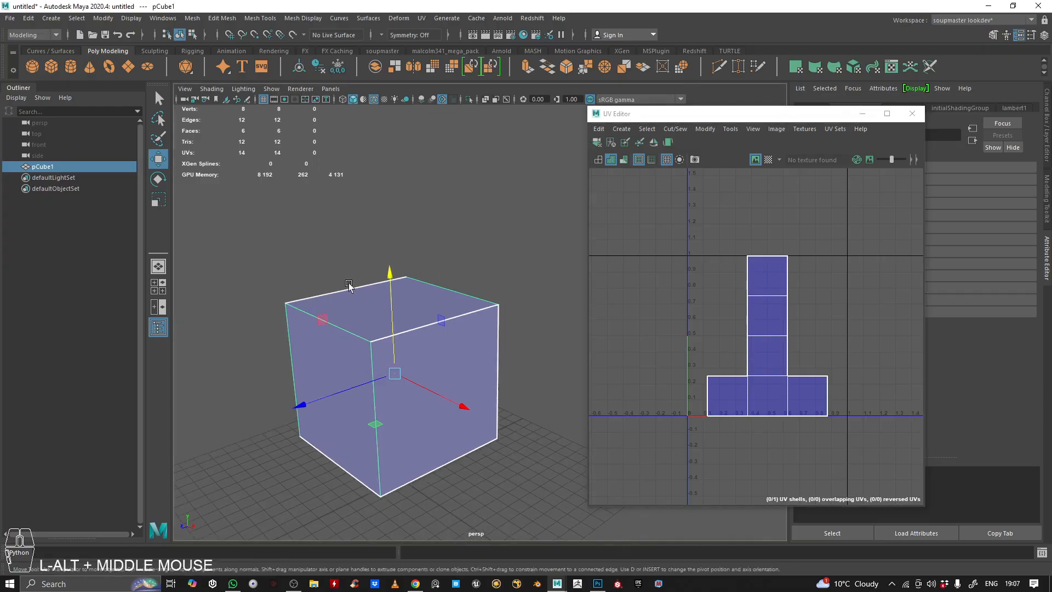
pyautogui.keyDown('alt'); pyautogui.moveTo(350, 286); pyautogui.dragTo(364, 281); pyautogui.keyUp('alt')
pyautogui.keyDown('alt'); pyautogui.moveTo(363, 282); pyautogui.dragTo(373, 278, button='right'); pyautogui.keyUp('alt')
pyautogui.click(582, 184)
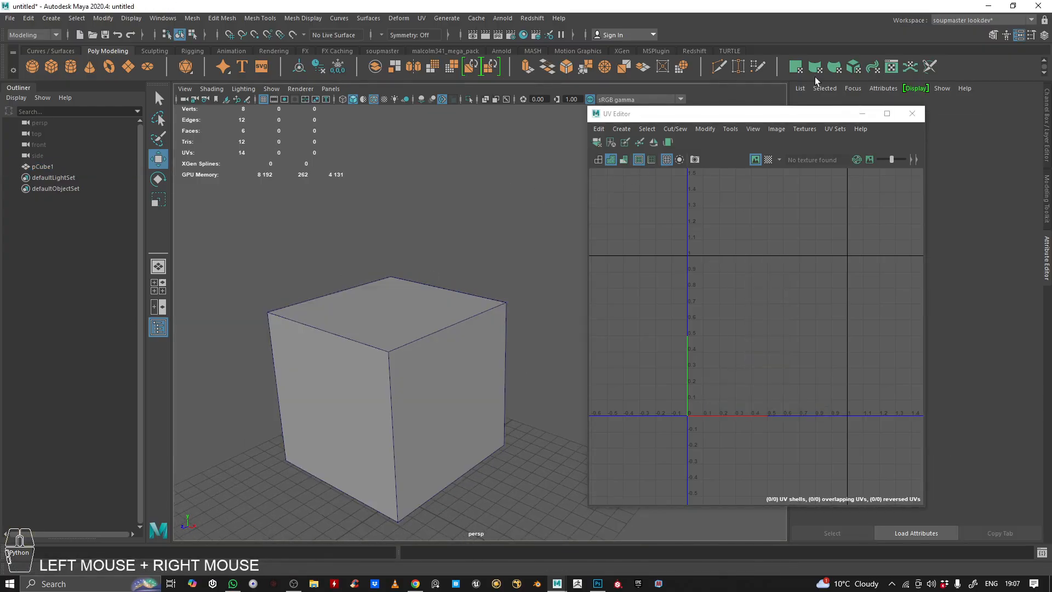
pyautogui.click(868, 113)
pyautogui.click(442, 341)
pyautogui.keyDown('alt'); pyautogui.moveTo(515, 312); pyautogui.dragTo(552, 265); pyautogui.keyUp('alt')
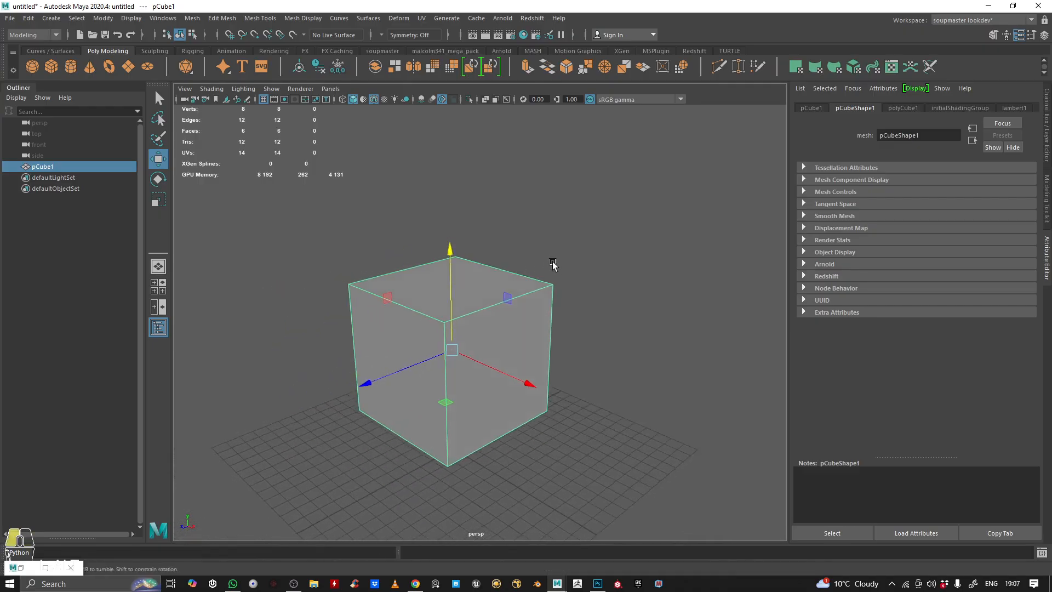
# Assign a new Lambert material to the cube and bring up the material's attributes.
pyautogui.keyDown('alt'); pyautogui.moveTo(553, 265); pyautogui.dragTo(587, 254, button='right'); pyautogui.keyUp('alt')
pyautogui.moveTo(599, 191); pyautogui.dragTo(692, 492, button='right')
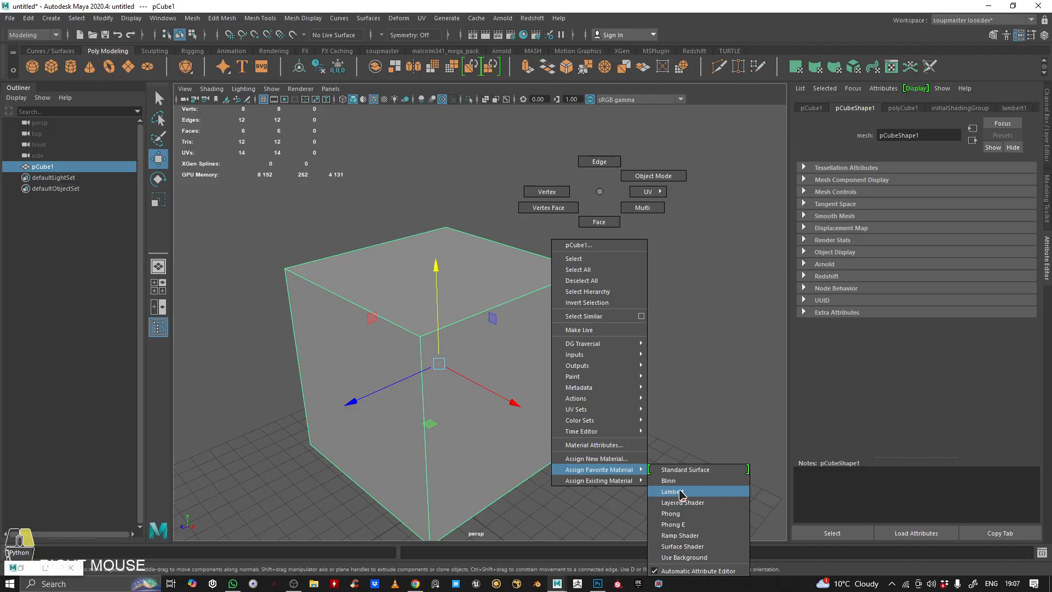
pyautogui.moveTo(679, 491); pyautogui.dragTo(599, 191, button='right')
pyautogui.click(534, 286)
pyautogui.moveTo(661, 207); pyautogui.dragTo(751, 503, button='right')
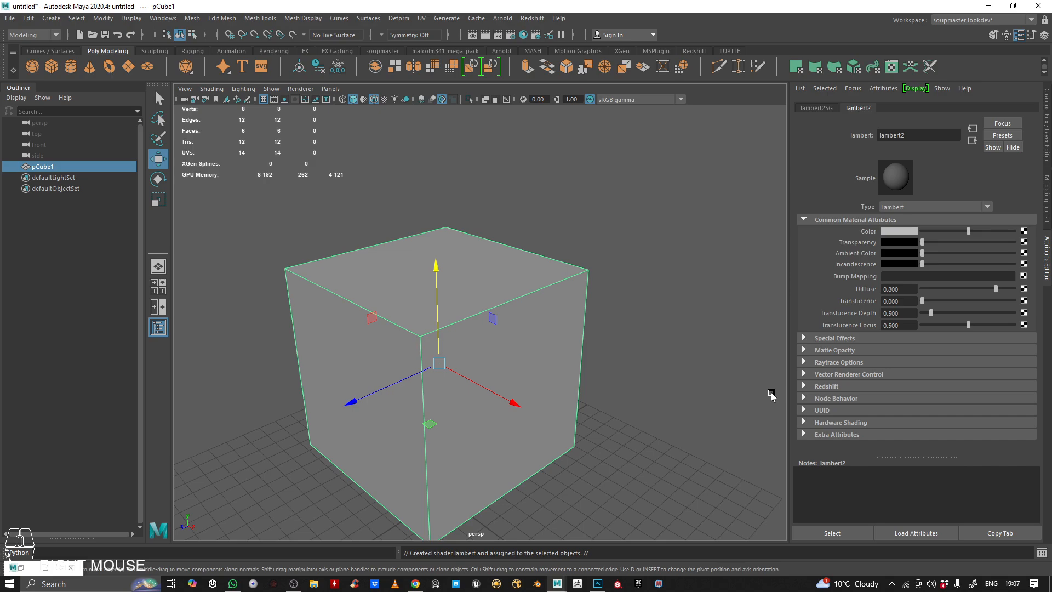
pyautogui.click(862, 111)
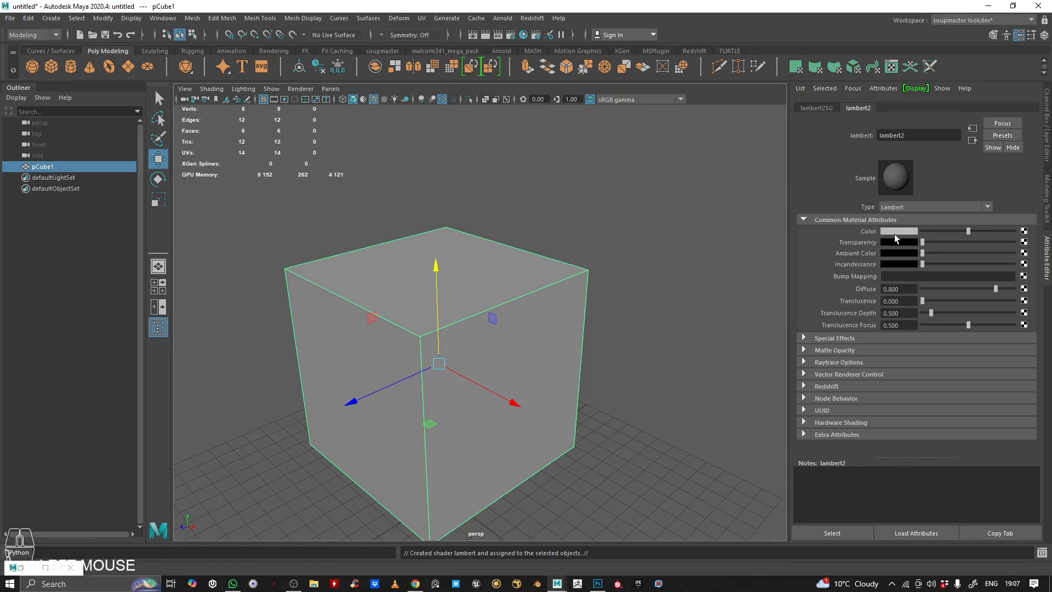
# Connect a File texture to the Lambert material's Color, reselect the cube and return to the lambert2 attributes.
pyautogui.click(1024, 232)
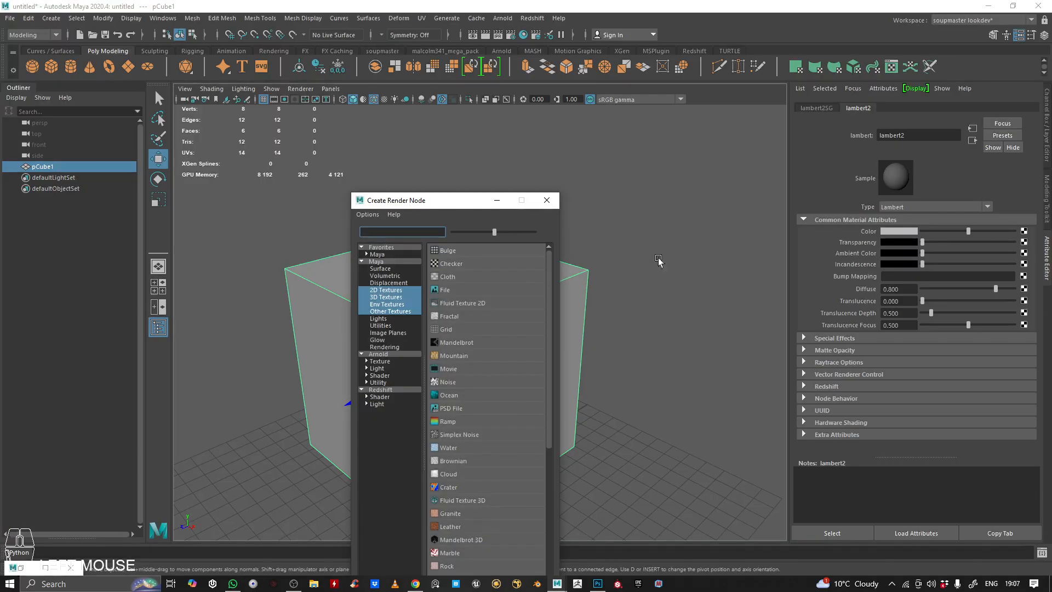
pyautogui.click(448, 291)
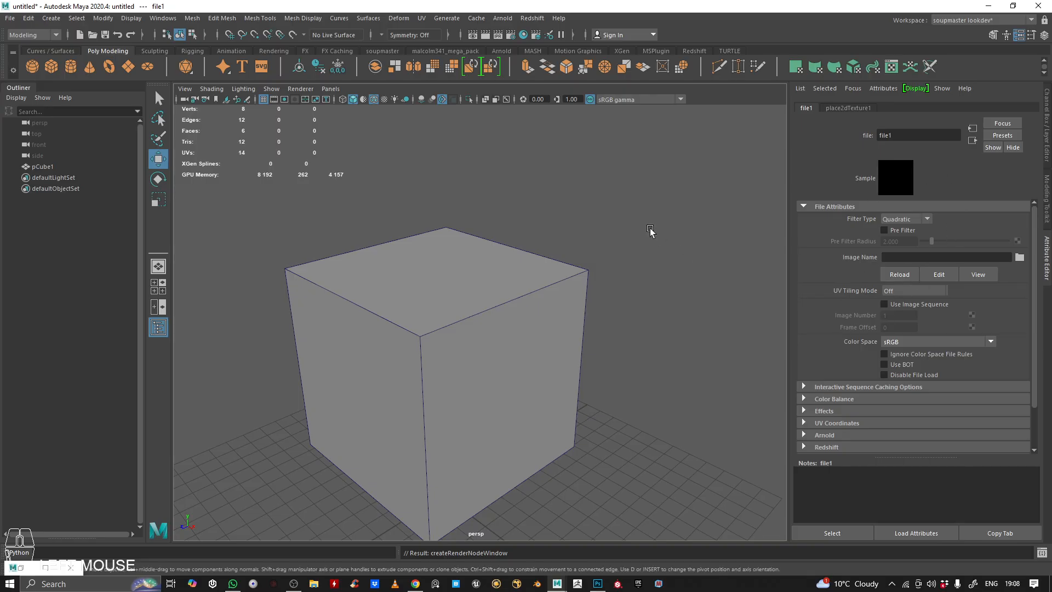
pyautogui.click(613, 508)
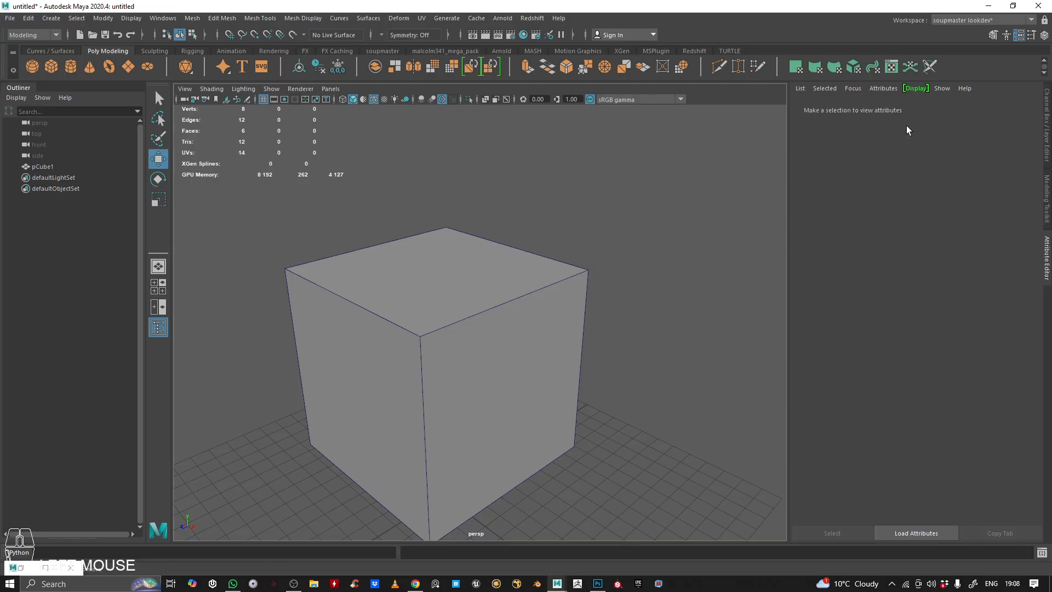
pyautogui.moveTo(670, 184); pyautogui.dragTo(463, 346)
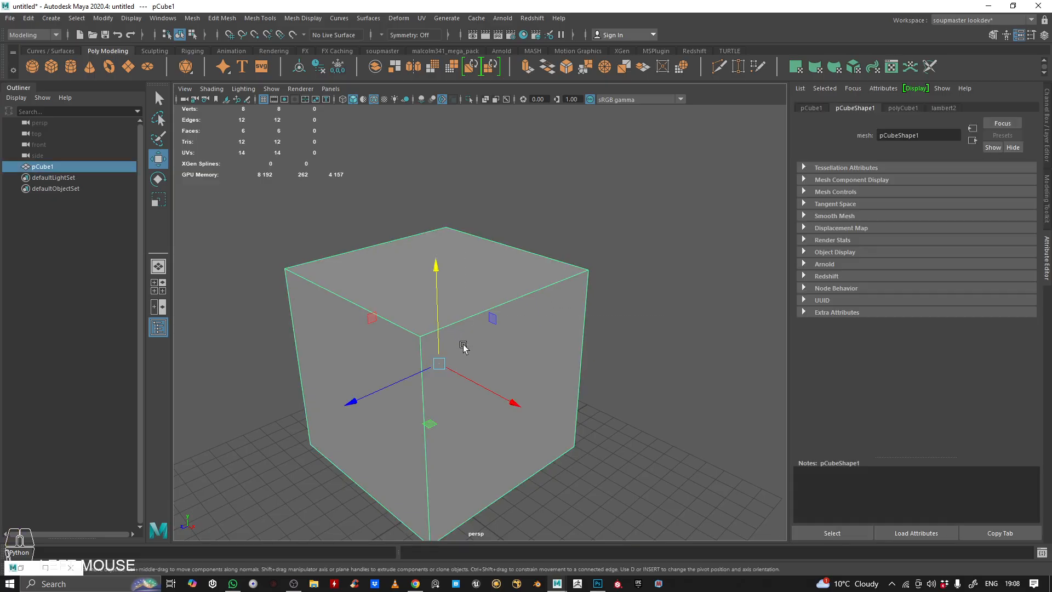
pyautogui.moveTo(580, 234); pyautogui.dragTo(542, 303)
pyautogui.click(943, 108)
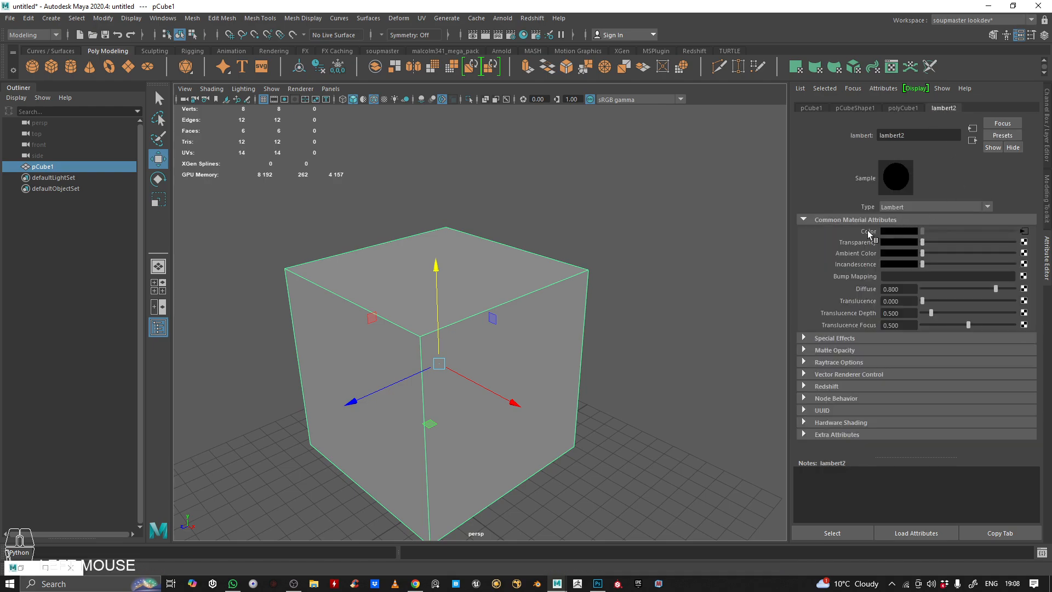
# Load bluedice_texture.png from the Desktop as the image of the file texture feeding the material's Color.
pyautogui.click(1024, 231)
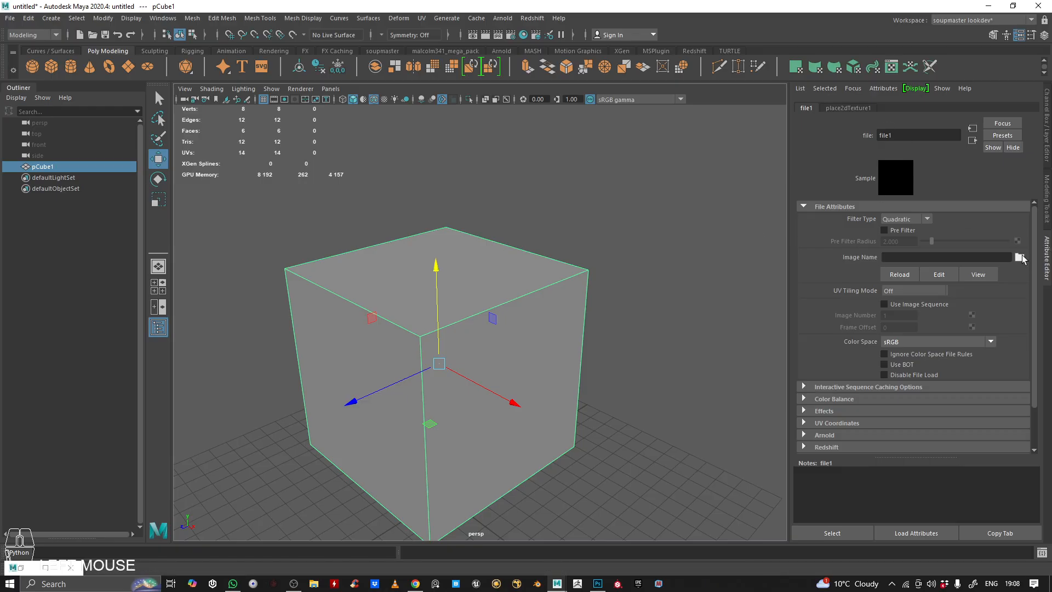
pyautogui.click(912, 135)
pyautogui.click(1021, 257)
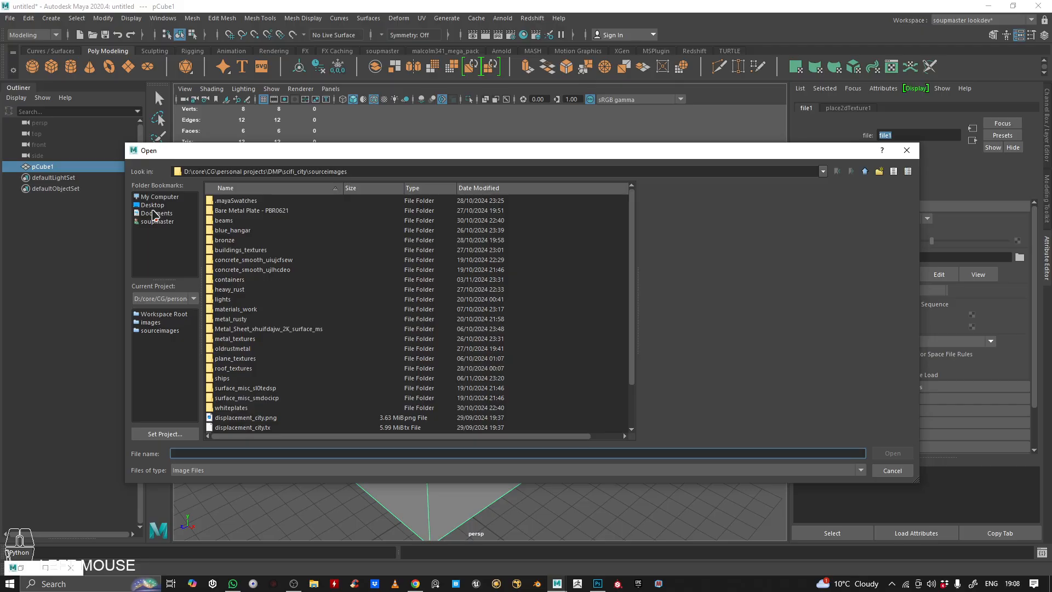
pyautogui.click(152, 206)
pyautogui.click(247, 222)
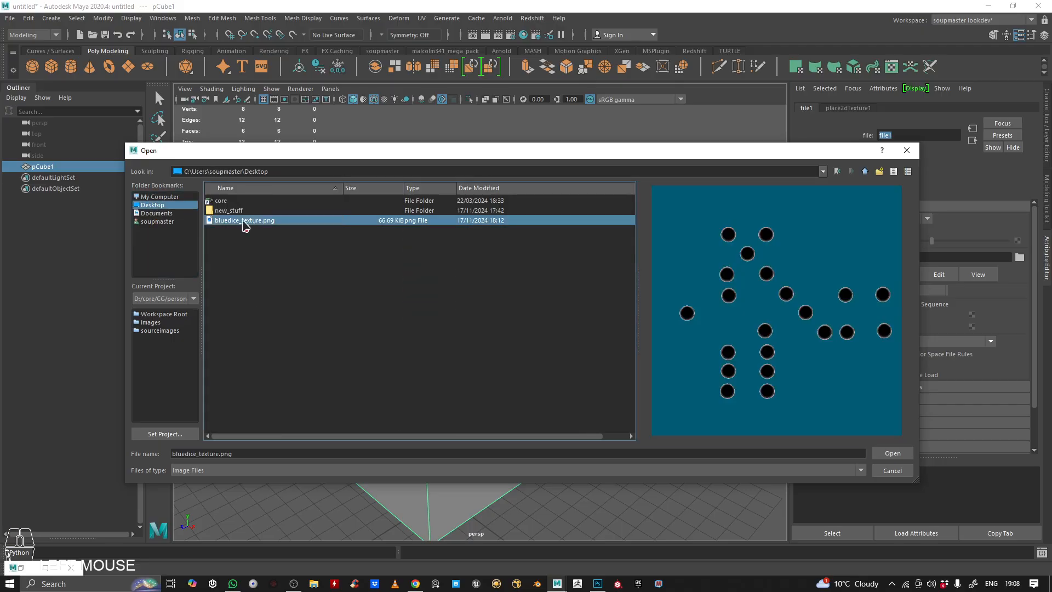
pyautogui.doubleClick(245, 220)
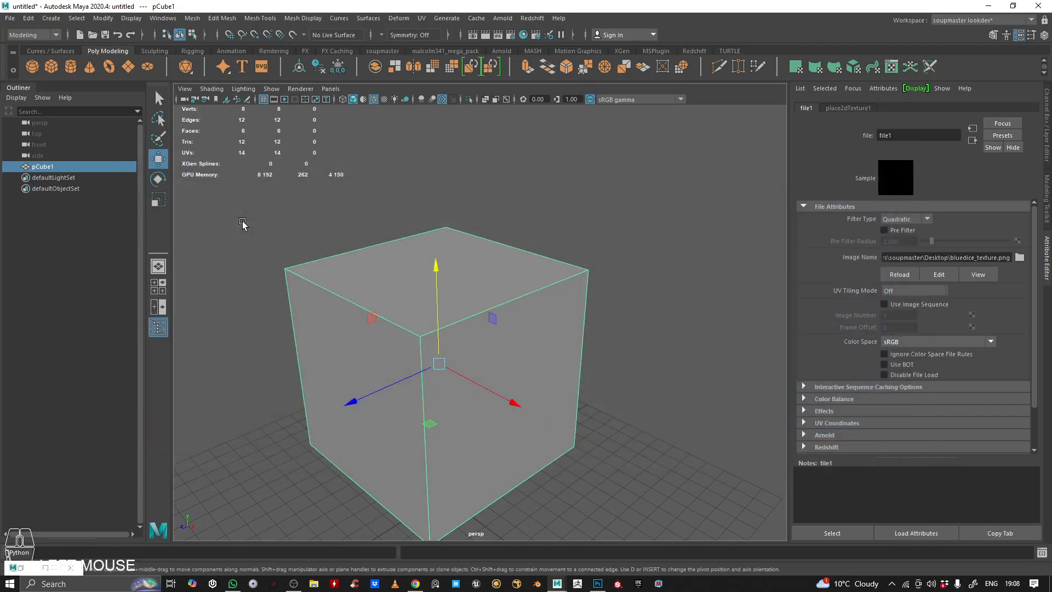
# Turn on textured display in the perspective viewport for the cube.
pyautogui.keyDown('alt'); pyautogui.moveTo(588, 230); pyautogui.dragTo(504, 227, button='right'); pyautogui.keyUp('alt')
pyautogui.keyDown('alt'); pyautogui.moveTo(504, 227); pyautogui.dragTo(546, 249); pyautogui.keyUp('alt')
pyautogui.keyDown('alt'); pyautogui.moveTo(545, 250); pyautogui.dragTo(620, 263, button='right'); pyautogui.keyUp('alt')
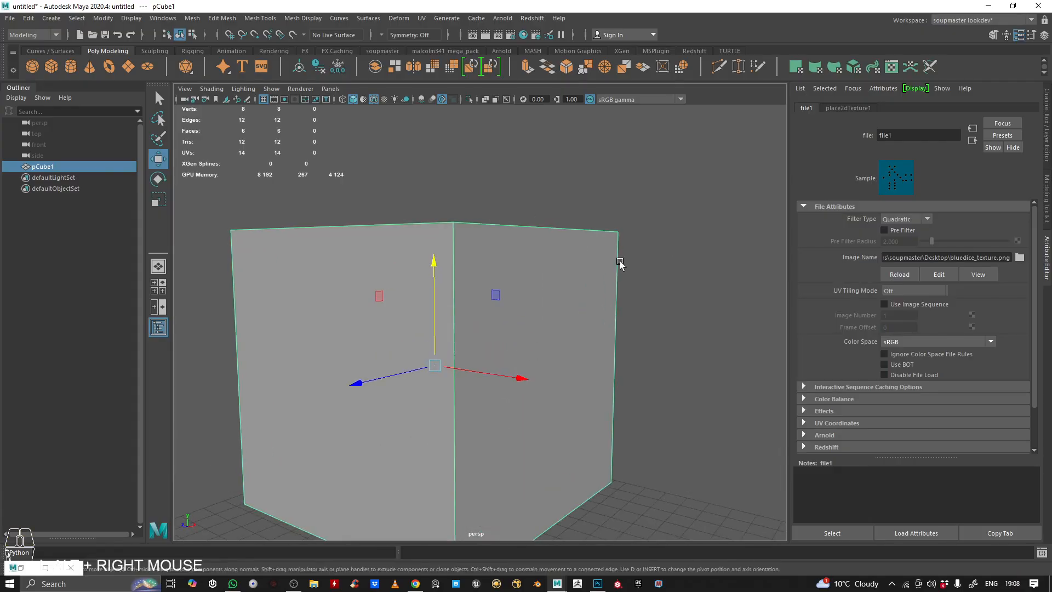
pyautogui.keyDown('alt'); pyautogui.moveTo(620, 263); pyautogui.dragTo(756, 169, button='middle'); pyautogui.keyUp('alt')
pyautogui.keyDown('alt'); pyautogui.moveTo(668, 191); pyautogui.dragTo(568, 202, button='right'); pyautogui.keyUp('alt')
pyautogui.keyDown('alt'); pyautogui.moveTo(568, 202); pyautogui.dragTo(575, 246); pyautogui.keyUp('alt')
pyautogui.keyDown('alt'); pyautogui.moveTo(620, 213); pyautogui.dragTo(555, 248, button='middle'); pyautogui.keyUp('alt')
pyautogui.keyDown('alt'); pyautogui.scroll(2, 499, 243); pyautogui.keyUp('alt')
pyautogui.keyDown('alt'); pyautogui.moveTo(554, 249); pyautogui.dragTo(486, 228); pyautogui.keyUp('alt')
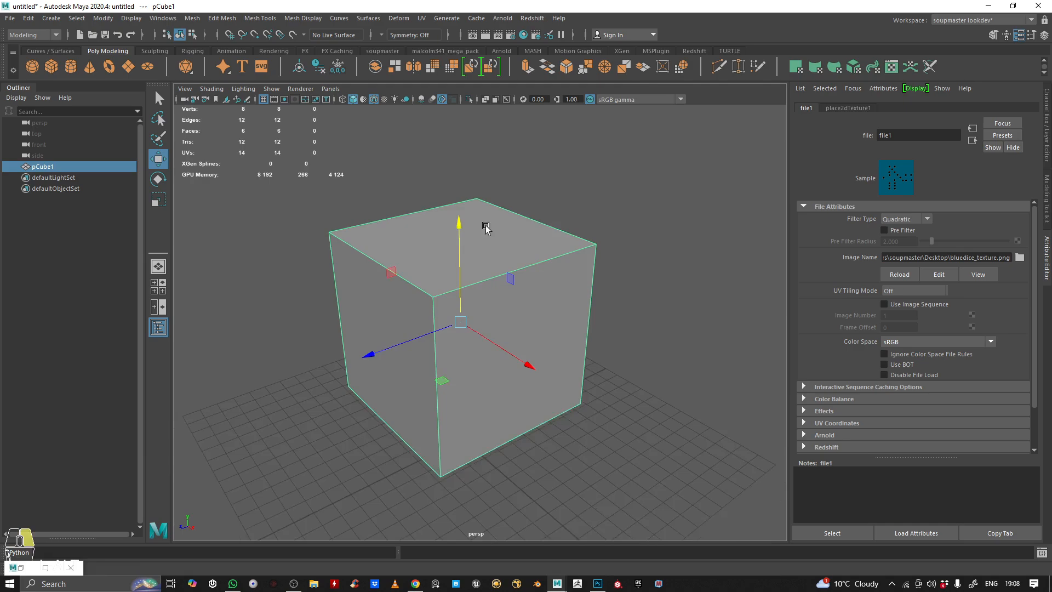
pyautogui.keyDown('alt'); pyautogui.scroll(2, 496, 274); pyautogui.keyUp('alt')
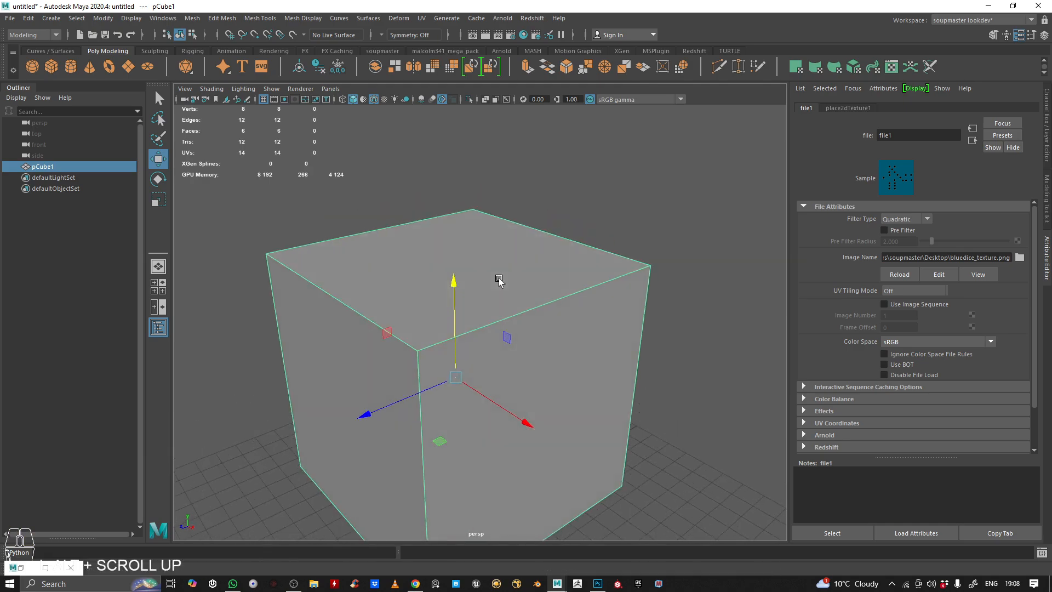
pyautogui.click(384, 100)
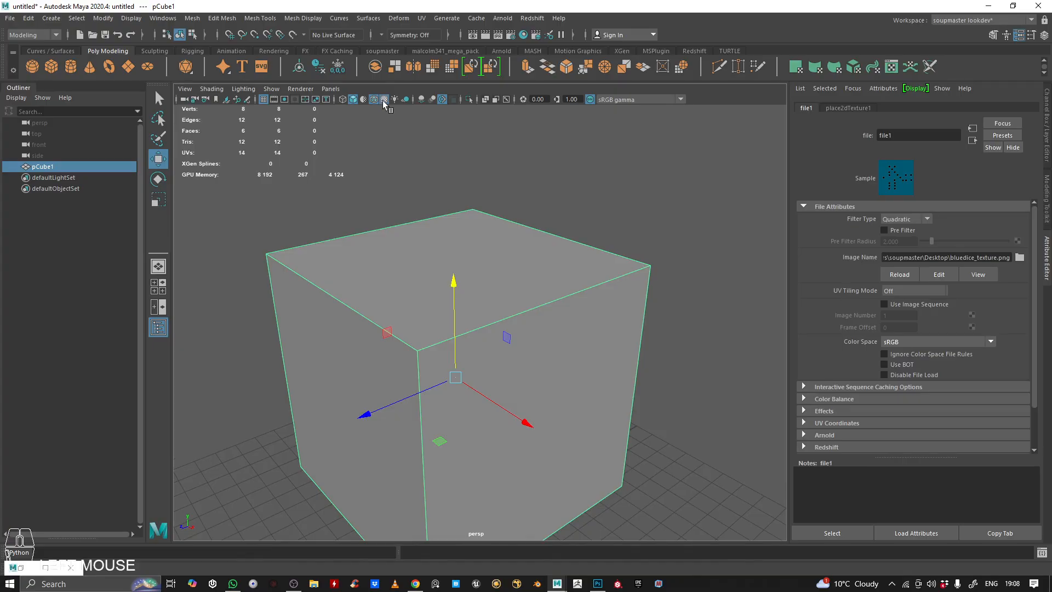
# Examine how the dice texture falls on the cube's faces from several sides.
pyautogui.scroll(-3, 529, 329)
pyautogui.keyDown('alt'); pyautogui.moveTo(528, 328); pyautogui.dragTo(605, 299); pyautogui.keyUp('alt')
pyautogui.keyDown('alt'); pyautogui.moveTo(493, 305); pyautogui.dragTo(584, 305, button='right'); pyautogui.keyUp('alt')
pyautogui.keyDown('alt'); pyautogui.moveTo(584, 305); pyautogui.dragTo(417, 323); pyautogui.keyUp('alt')
pyautogui.keyDown('alt'); pyautogui.moveTo(416, 323); pyautogui.dragTo(340, 334, button='right'); pyautogui.keyUp('alt')
pyautogui.keyDown('alt'); pyautogui.moveTo(340, 333); pyautogui.dragTo(285, 323); pyautogui.keyUp('alt')
pyautogui.keyDown('alt'); pyautogui.moveTo(285, 323); pyautogui.dragTo(466, 304, button='right'); pyautogui.keyUp('alt')
pyautogui.keyDown('alt'); pyautogui.moveTo(466, 304); pyautogui.dragTo(336, 324); pyautogui.keyUp('alt')
pyautogui.keyDown('alt'); pyautogui.moveTo(336, 324); pyautogui.dragTo(516, 278, button='right'); pyautogui.keyUp('alt')
pyautogui.keyDown('alt'); pyautogui.moveTo(517, 278); pyautogui.dragTo(491, 324); pyautogui.keyUp('alt')
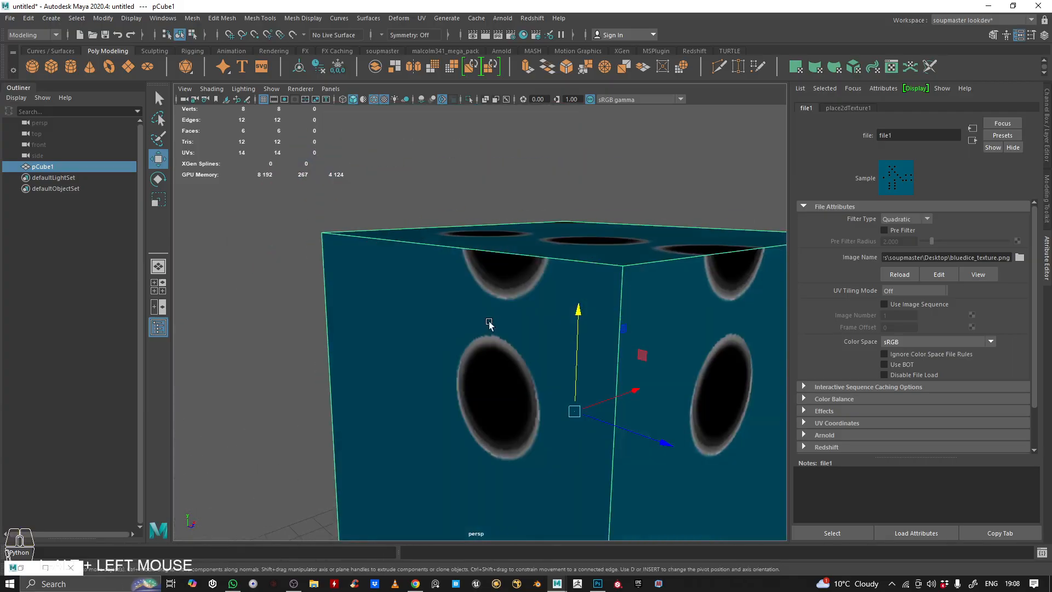
pyautogui.scroll(-3, 500, 327)
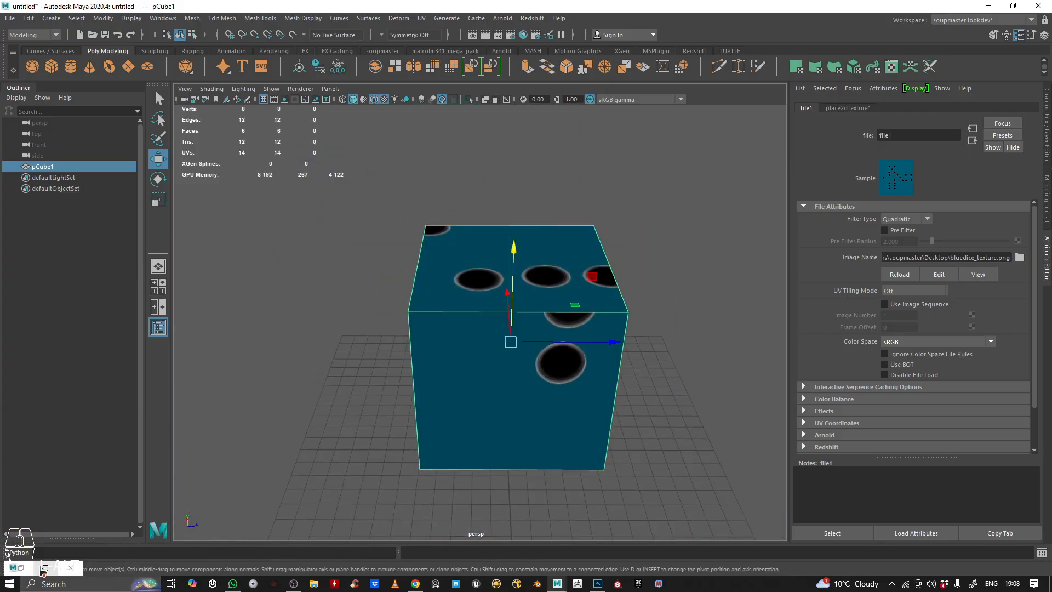
# Reopen the UV Editor for the selected cube, then resize and place its window beside the model.
pyautogui.click(45, 569)
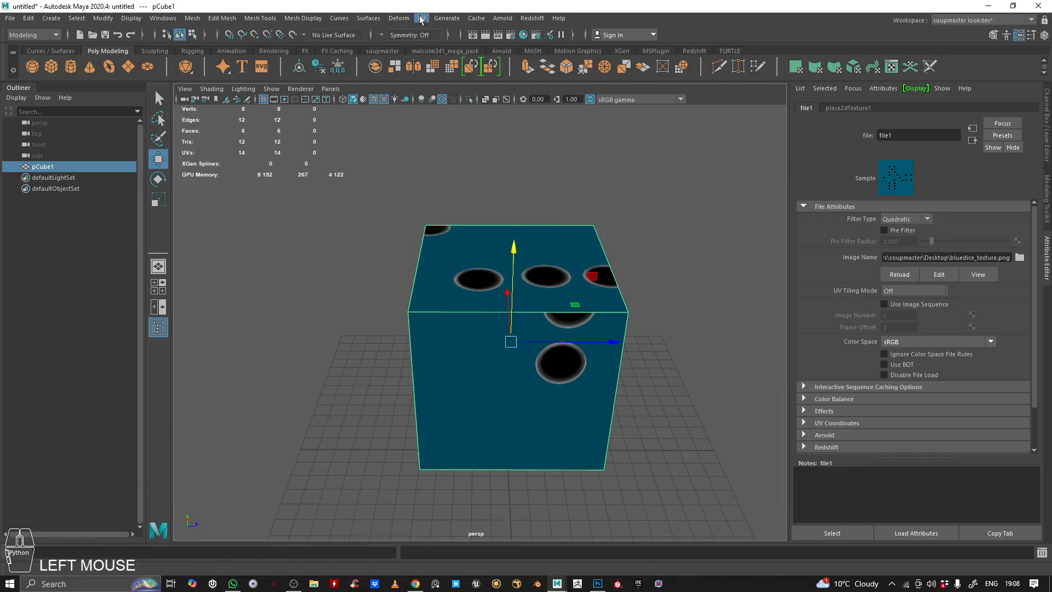
pyautogui.click(430, 228)
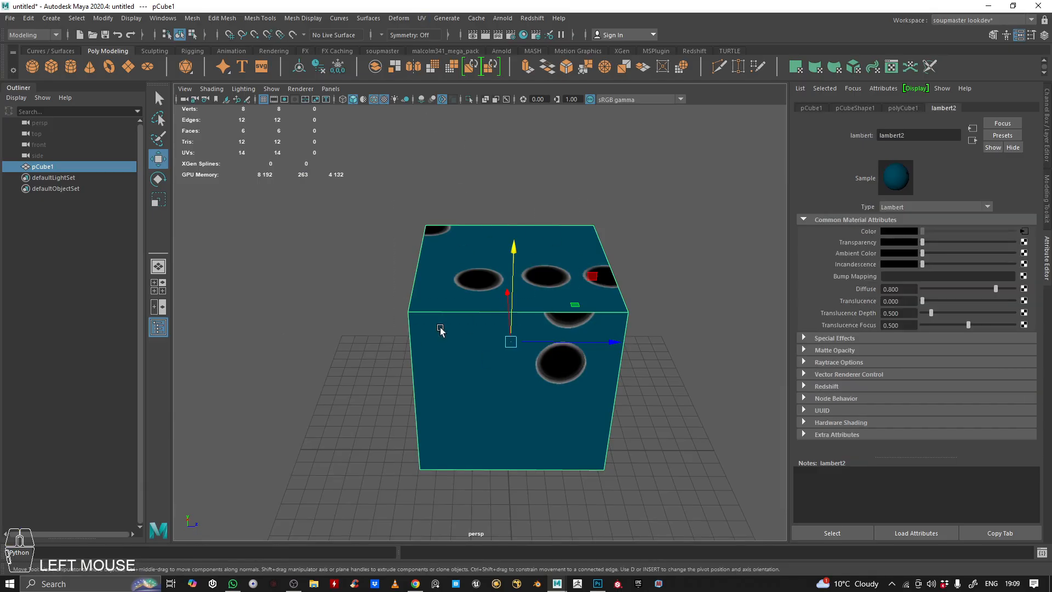
pyautogui.keyDown('alt'); pyautogui.moveTo(439, 327); pyautogui.dragTo(505, 245); pyautogui.keyUp('alt')
pyautogui.click(422, 18)
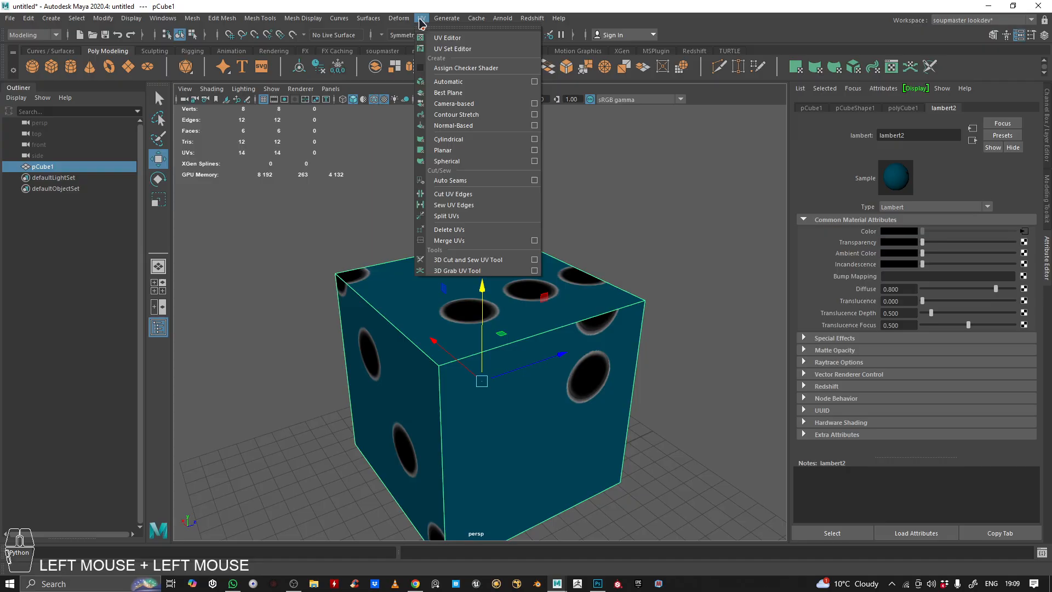
pyautogui.click(467, 37)
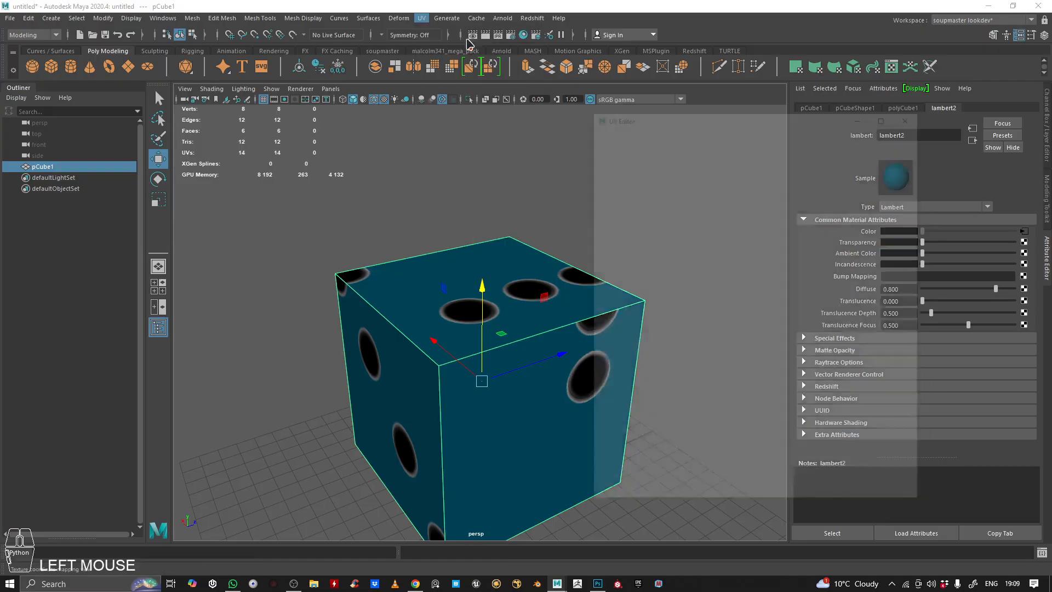
pyautogui.moveTo(594, 347); pyautogui.dragTo(544, 265)
pyautogui.click(619, 266)
pyautogui.moveTo(787, 96); pyautogui.dragTo(661, 103)
# Compare the cube's UV layout over bluedice_texture.png with the dots on the cube's faces.
pyautogui.scroll(3, 700, 360)
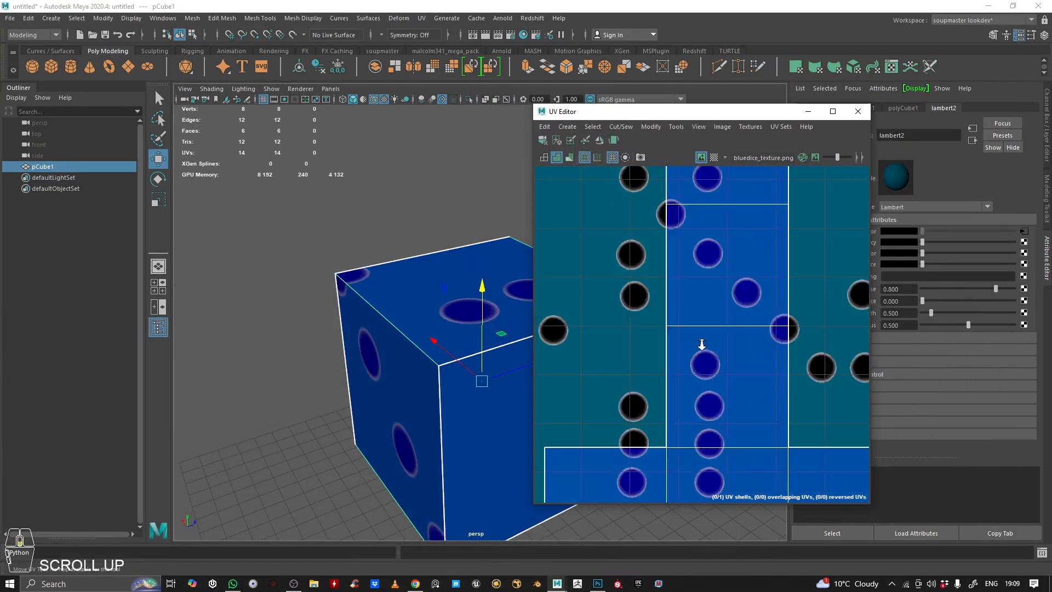
pyautogui.scroll(-5, 699, 356)
pyautogui.keyDown('alt'); pyautogui.moveTo(405, 329); pyautogui.dragTo(809, 332); pyautogui.keyUp('alt')
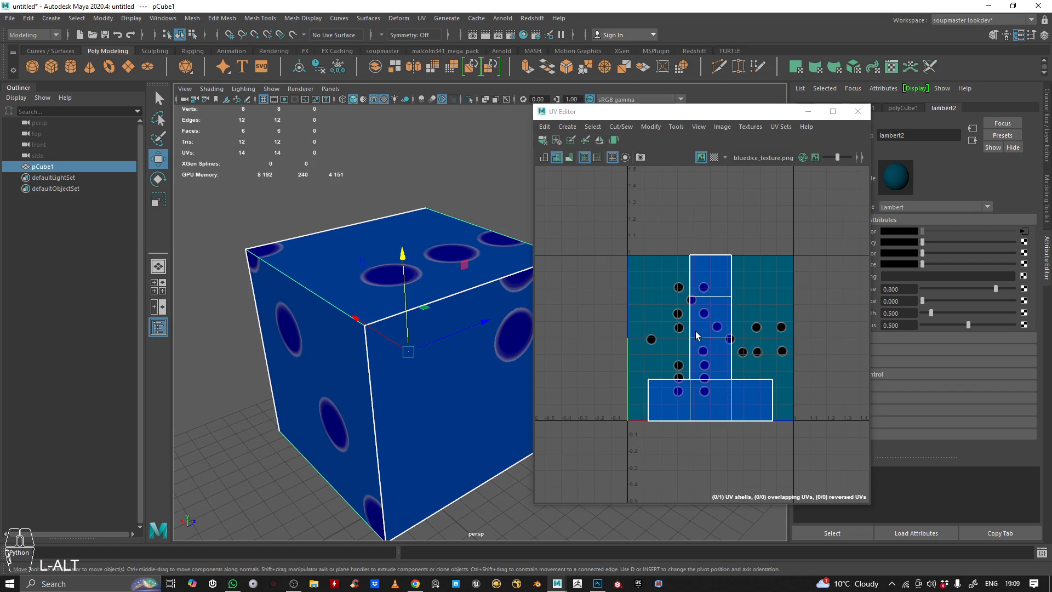
pyautogui.scroll(3, 697, 335)
pyautogui.scroll(-2, 707, 306)
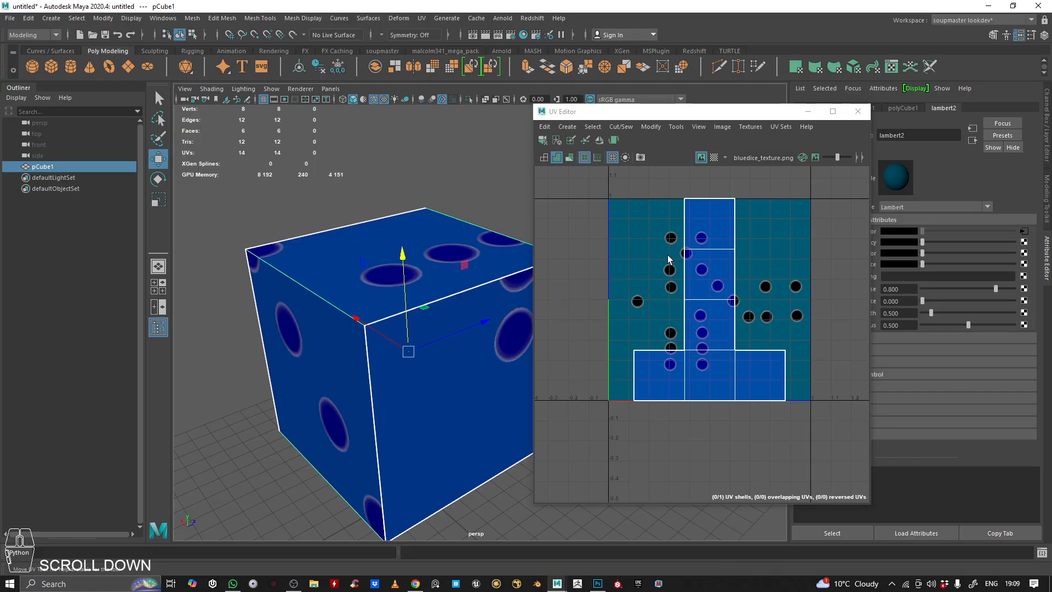
pyautogui.keyDown('alt'); pyautogui.moveTo(439, 274); pyautogui.dragTo(403, 274, button='right'); pyautogui.keyUp('alt')
pyautogui.keyDown('alt'); pyautogui.moveTo(403, 274); pyautogui.dragTo(379, 243, button='middle'); pyautogui.keyUp('alt')
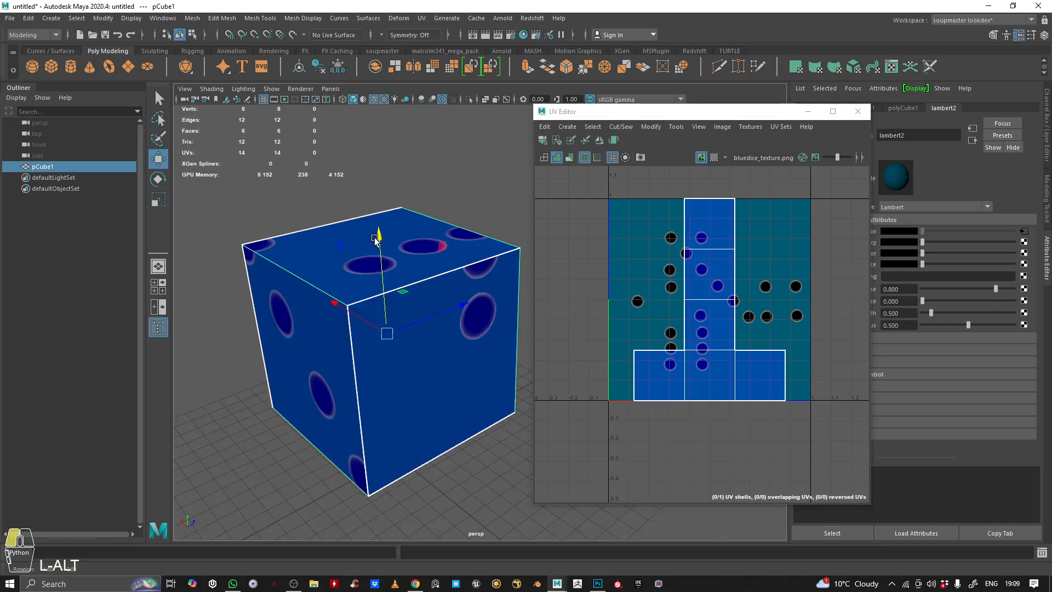
pyautogui.keyDown('alt'); pyautogui.moveTo(379, 244); pyautogui.dragTo(416, 247); pyautogui.keyUp('alt')
pyautogui.keyDown('alt'); pyautogui.moveTo(416, 257); pyautogui.dragTo(391, 259, button='right'); pyautogui.keyUp('alt')
pyautogui.keyDown('alt'); pyautogui.moveTo(391, 259); pyautogui.dragTo(392, 271); pyautogui.keyUp('alt')
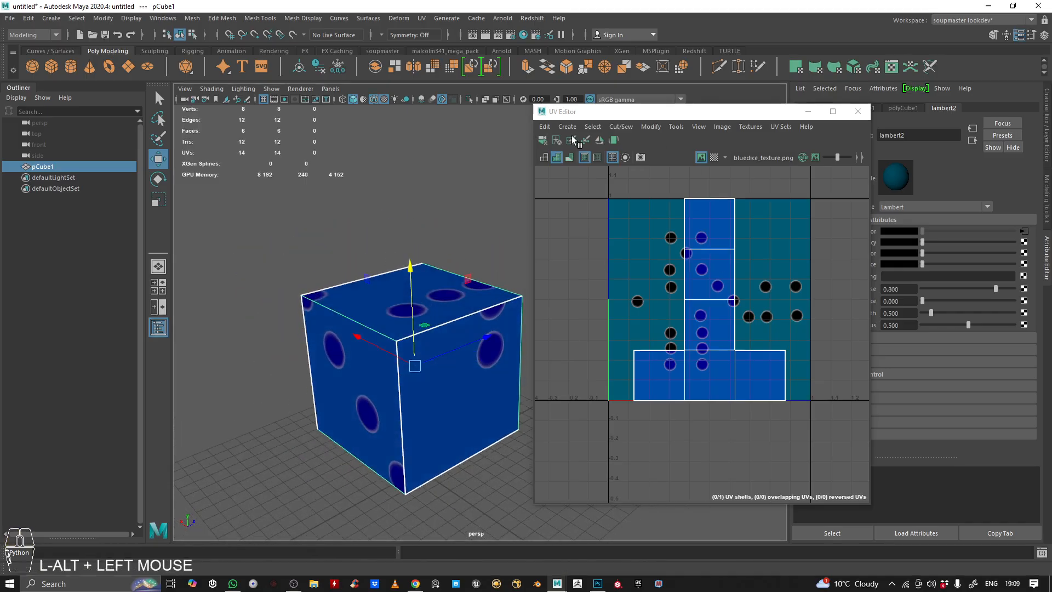
# Move the UV Editor window up beside the cube and widen it to show more space around the layout.
pyautogui.moveTo(763, 110); pyautogui.dragTo(692, 79)
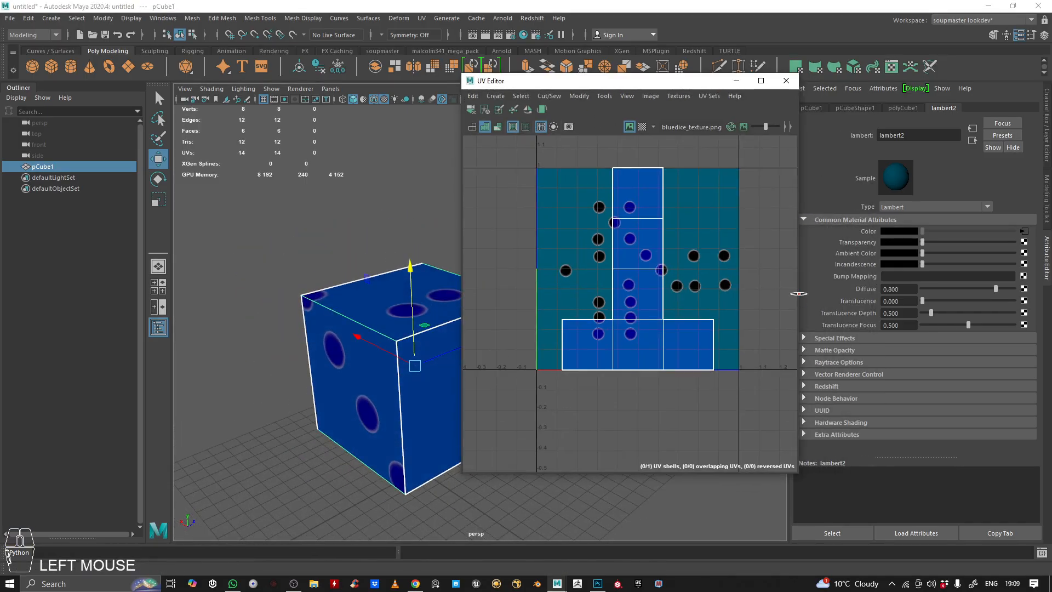
pyautogui.moveTo(796, 296); pyautogui.dragTo(921, 285)
pyautogui.scroll(-1, 710, 230)
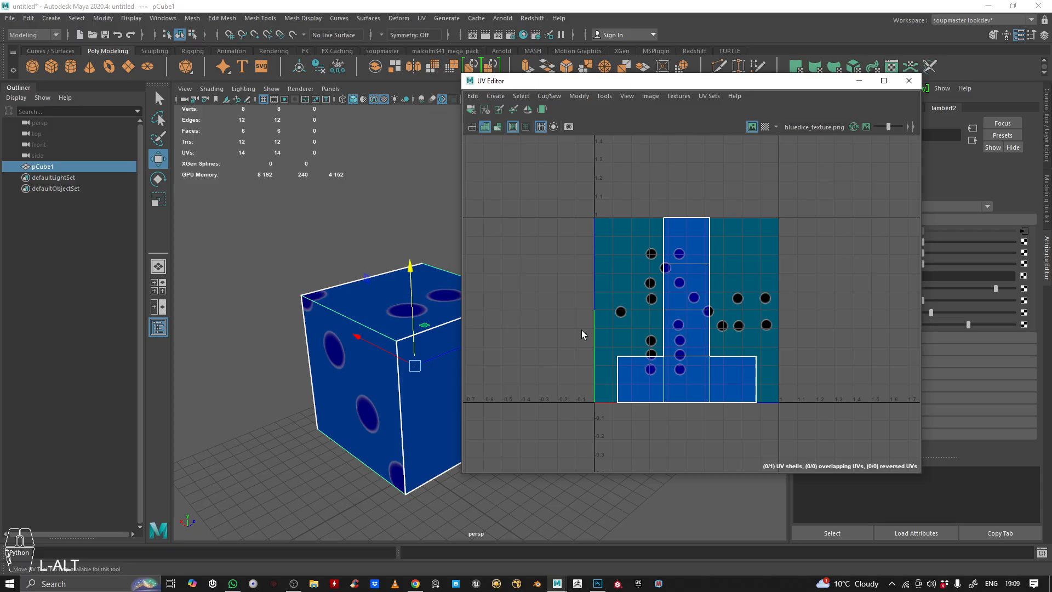
# Switch the UV Editor to UV Shell selection and select the cube's whole shell, keeping the cube in view beside it.
pyautogui.rightClick(674, 257)
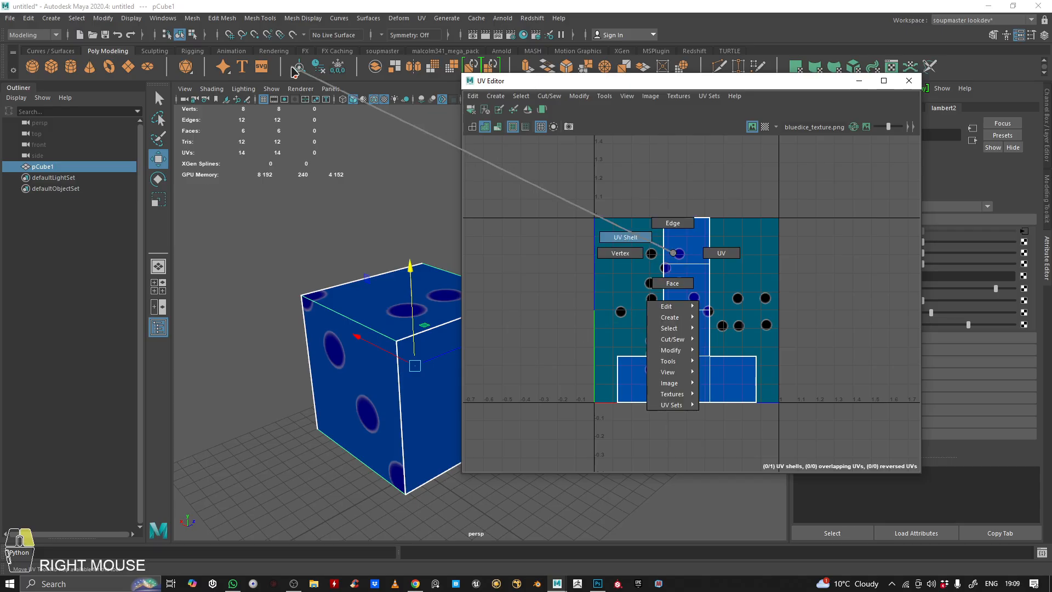
pyautogui.moveTo(680, 256); pyautogui.dragTo(558, 183, button='right')
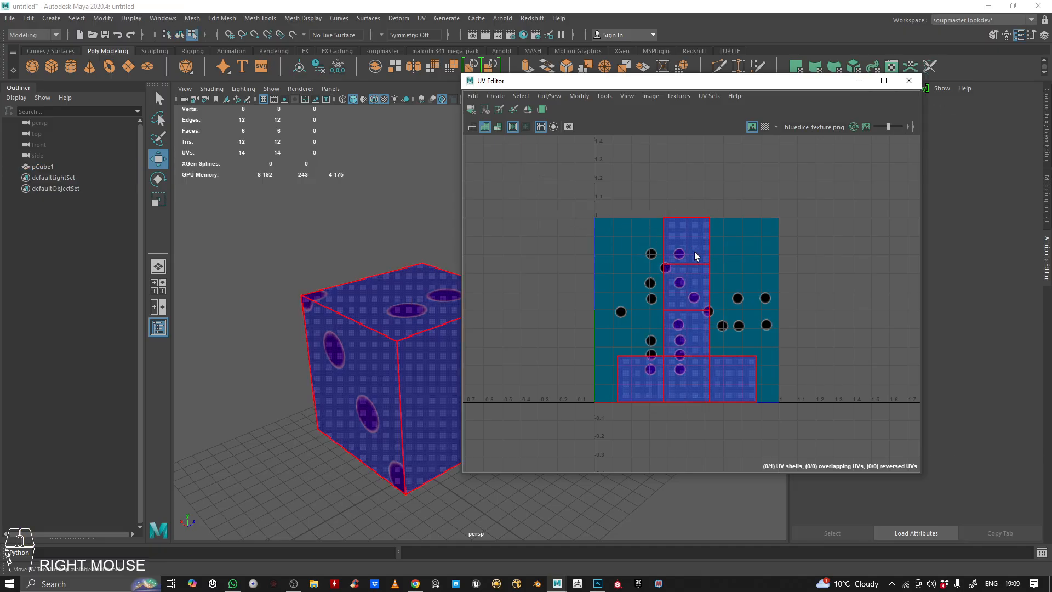
pyautogui.click(709, 301)
pyautogui.keyDown('alt'); pyautogui.moveTo(415, 326); pyautogui.dragTo(345, 297, button='middle'); pyautogui.keyUp('alt')
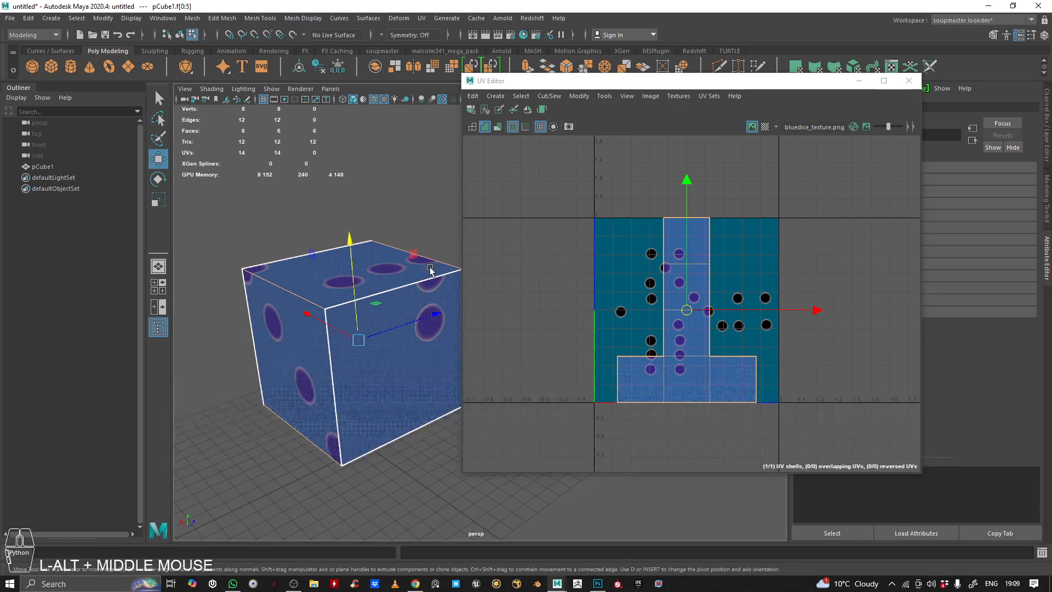
pyautogui.keyDown('alt'); pyautogui.moveTo(430, 270); pyautogui.dragTo(455, 307); pyautogui.keyUp('alt')
pyautogui.keyDown('alt'); pyautogui.moveTo(464, 319); pyautogui.dragTo(342, 344, button='middle'); pyautogui.keyUp('alt')
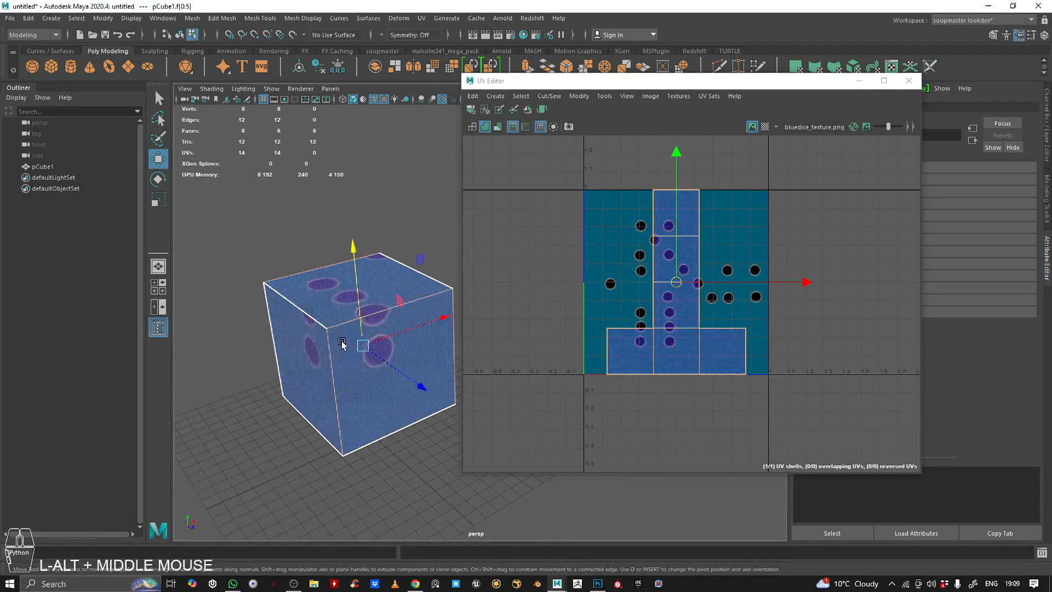
pyautogui.keyDown('alt'); pyautogui.moveTo(342, 344); pyautogui.dragTo(301, 406); pyautogui.keyUp('alt')
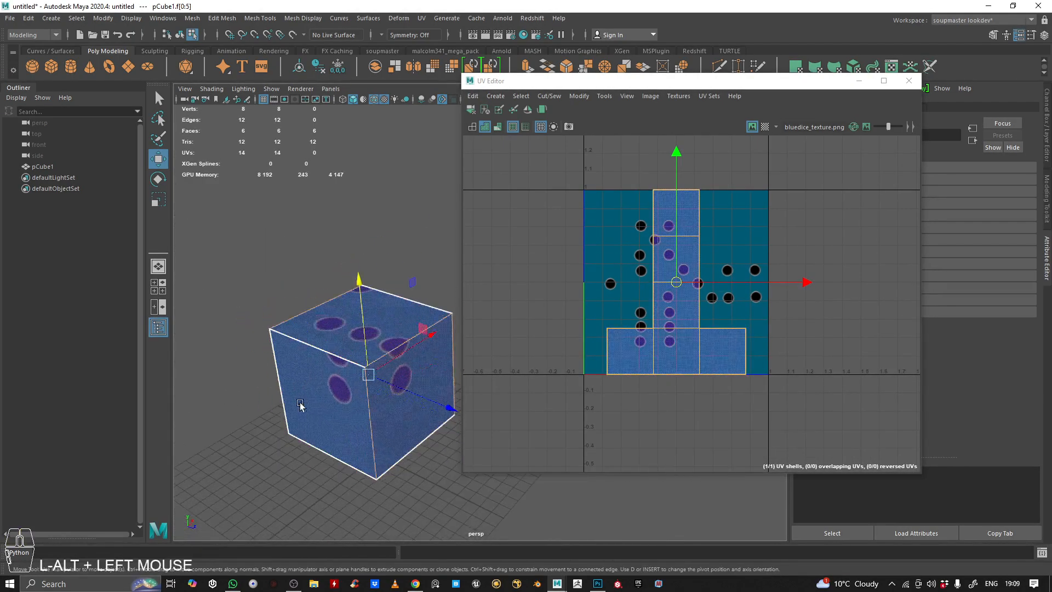
pyautogui.keyDown('alt'); pyautogui.moveTo(301, 405); pyautogui.dragTo(290, 371, button='middle'); pyautogui.keyUp('alt')
pyautogui.click(697, 258)
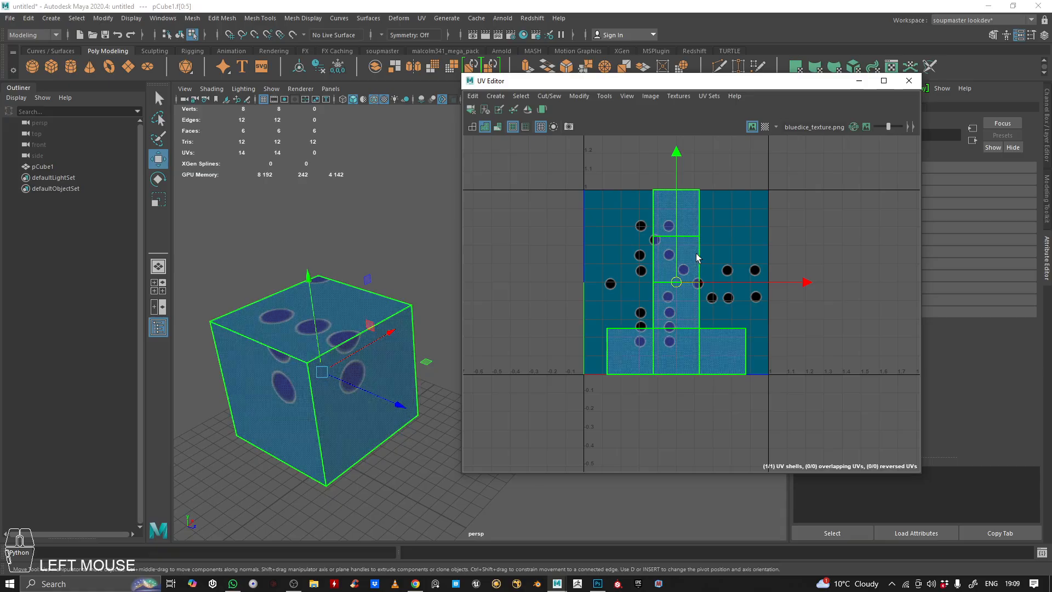
# Rotate the cube's whole UV shell a quarter turn counterclockwise so its four-face strip lies horizontally across the dots.
pyautogui.click(159, 180)
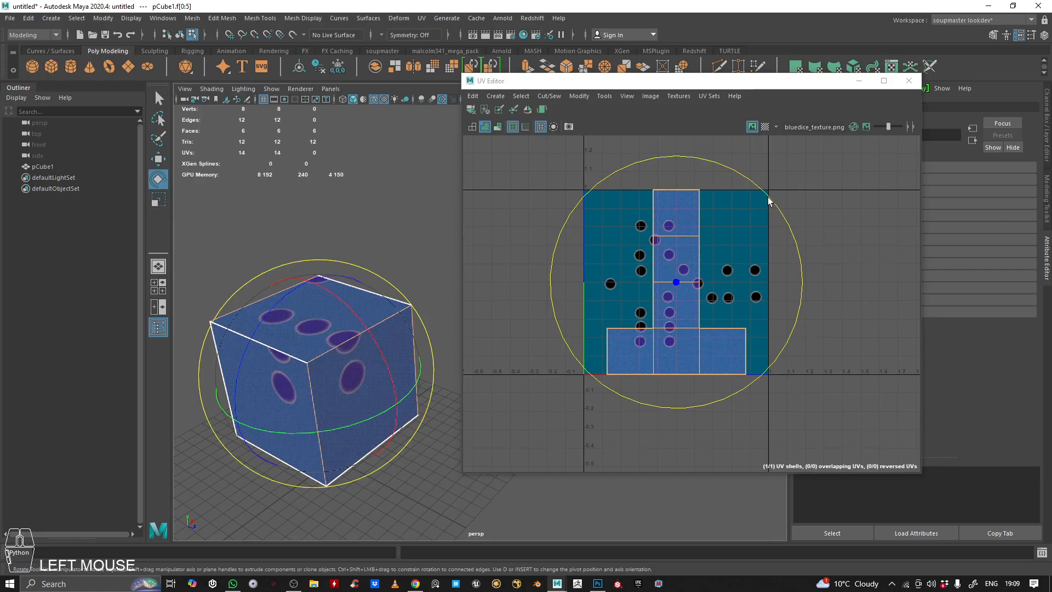
pyautogui.moveTo(767, 196); pyautogui.dragTo(597, 214)
pyautogui.hotkey('ctrl', 'z')
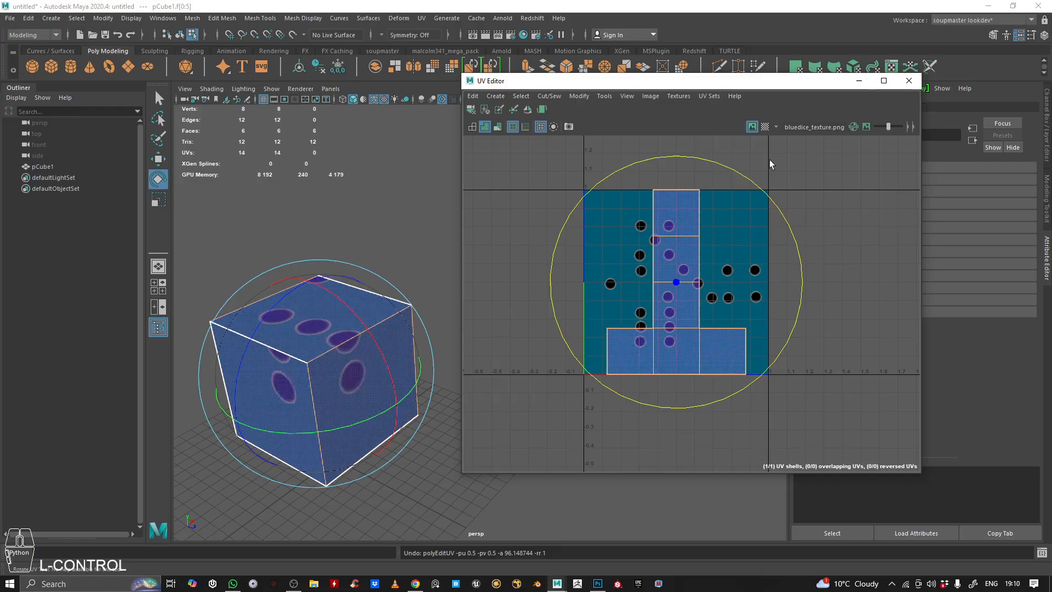
pyautogui.moveTo(761, 181); pyautogui.dragTo(550, 228)
pyautogui.hotkey('ctrl', 'z')
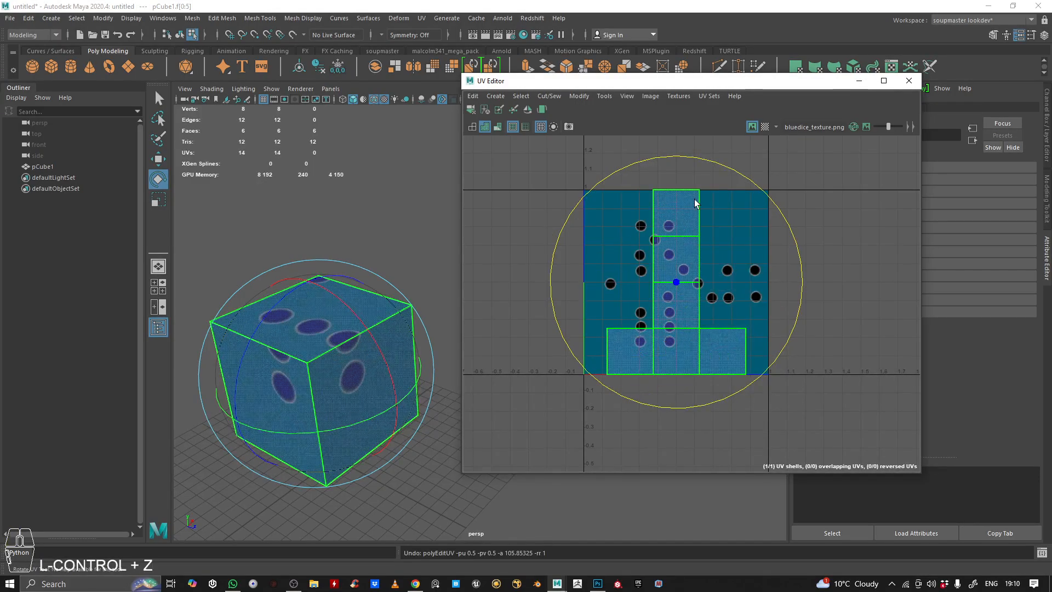
pyautogui.moveTo(773, 203); pyautogui.dragTo(630, 227)
pyautogui.scroll(3, 742, 298)
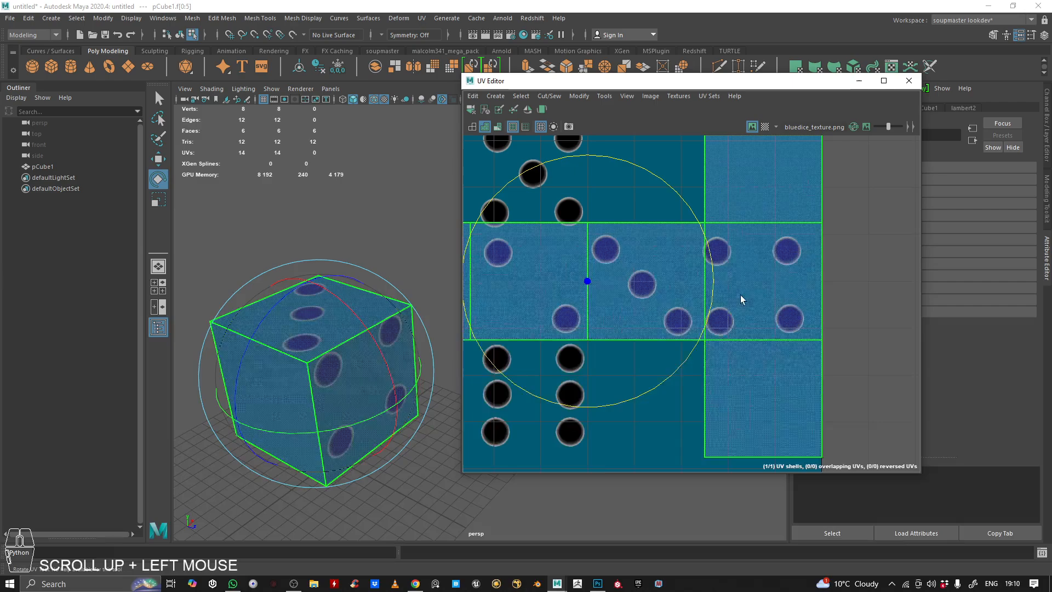
pyautogui.scroll(-1, 622, 252)
pyautogui.keyDown('alt'); pyautogui.moveTo(623, 252); pyautogui.dragTo(722, 252, button='middle'); pyautogui.keyUp('alt')
pyautogui.scroll(2, 722, 251)
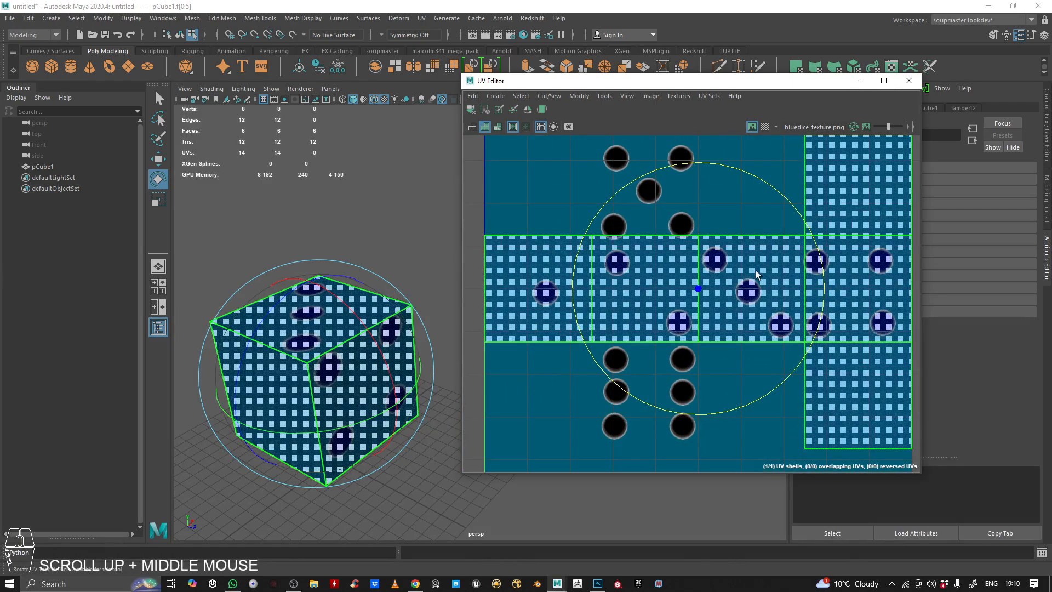
# Return the cube to object selection and examine how the texture's dots sit on its faces after the rotation.
pyautogui.keyDown('alt'); pyautogui.moveTo(244, 305); pyautogui.dragTo(336, 219); pyautogui.keyUp('alt')
pyautogui.click(335, 218)
pyautogui.moveTo(305, 307); pyautogui.dragTo(360, 276, button='right')
pyautogui.click(340, 205)
pyautogui.keyDown('alt'); pyautogui.moveTo(340, 205); pyautogui.dragTo(303, 308); pyautogui.keyUp('alt')
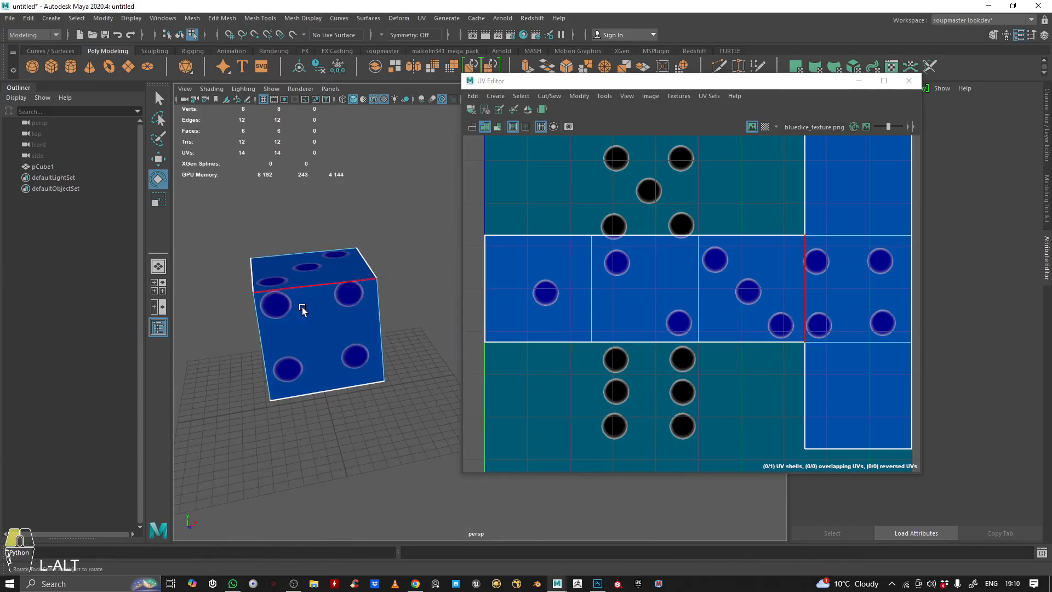
pyautogui.click(304, 299)
pyautogui.keyDown('alt'); pyautogui.moveTo(310, 213); pyautogui.dragTo(356, 245, button='middle'); pyautogui.keyUp('alt')
pyautogui.moveTo(355, 243); pyautogui.dragTo(449, 156, button='right')
pyautogui.click(361, 208)
pyautogui.keyDown('alt'); pyautogui.moveTo(361, 208); pyautogui.dragTo(335, 167); pyautogui.keyUp('alt')
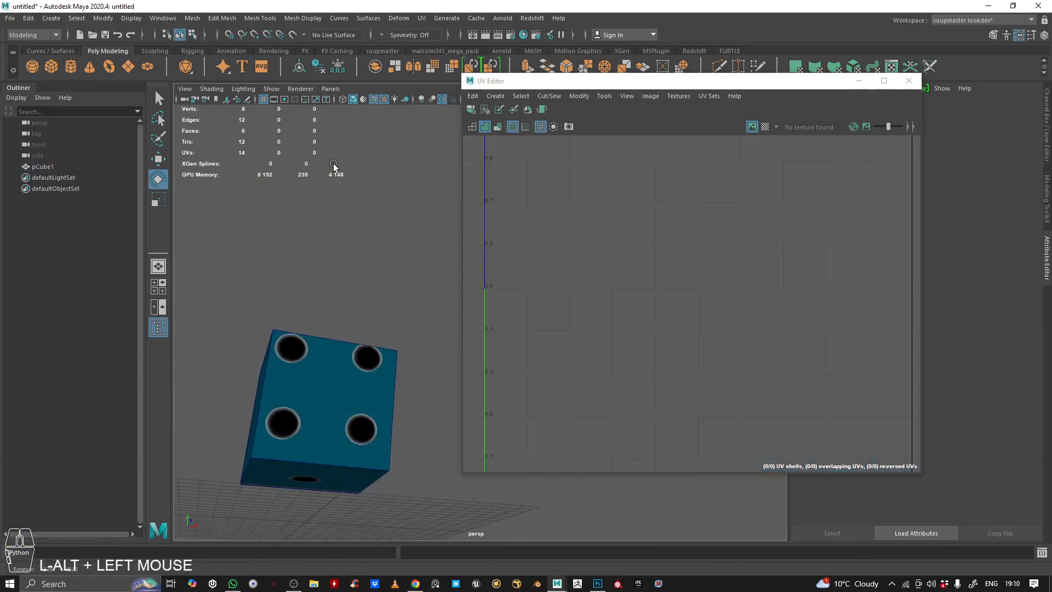
pyautogui.keyDown('alt'); pyautogui.moveTo(336, 167); pyautogui.dragTo(341, 256, button='right'); pyautogui.keyUp('alt')
pyautogui.keyDown('alt'); pyautogui.moveTo(340, 256); pyautogui.dragTo(359, 225, button='middle'); pyautogui.keyUp('alt')
pyautogui.keyDown('alt'); pyautogui.moveTo(359, 225); pyautogui.dragTo(347, 341); pyautogui.keyUp('alt')
pyautogui.click(347, 340)
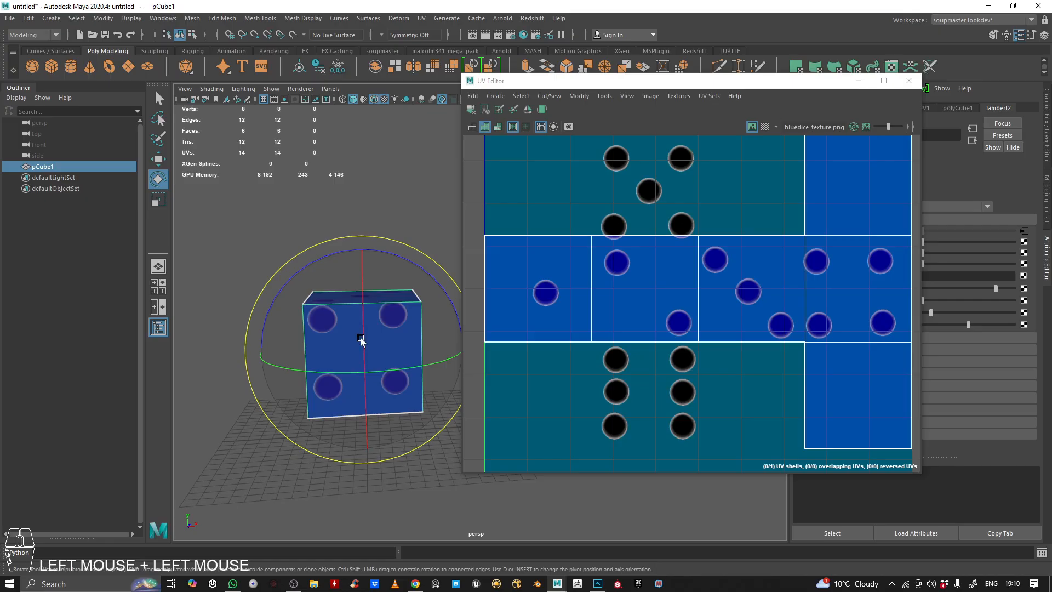
# Select the cube's whole UV shell and move it slightly left and down to centre the dots in its faces.
pyautogui.keyDown('alt'); pyautogui.moveTo(772, 280); pyautogui.dragTo(713, 267, button='middle'); pyautogui.keyUp('alt')
pyautogui.moveTo(749, 258); pyautogui.dragTo(682, 229, button='right')
pyautogui.click(739, 274)
pyautogui.keyDown('alt'); pyautogui.moveTo(718, 255); pyautogui.dragTo(755, 250, button='middle'); pyautogui.keyUp('alt')
pyautogui.press('w')
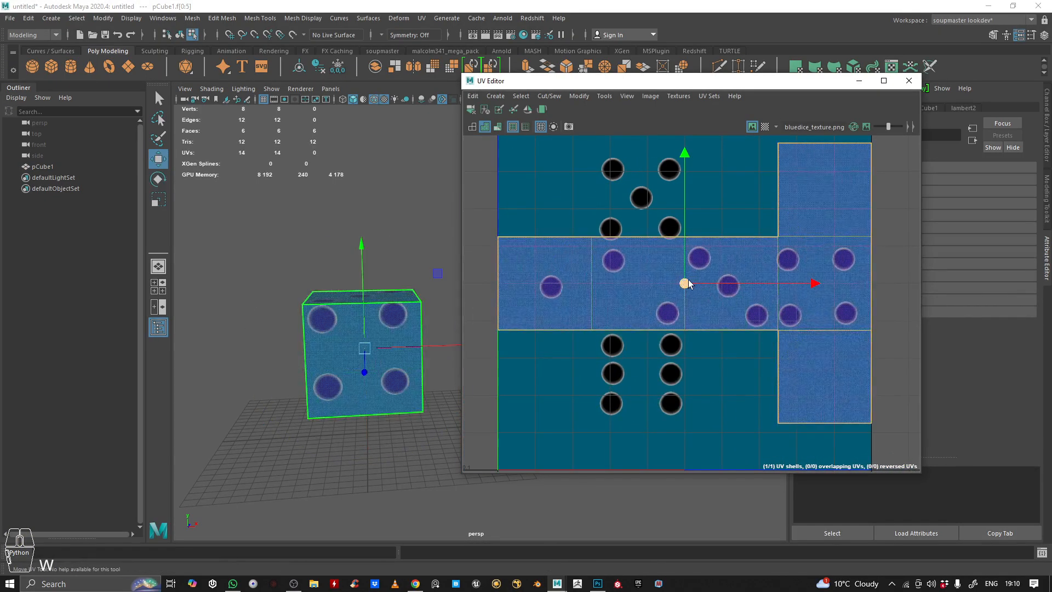
pyautogui.moveTo(687, 280); pyautogui.dragTo(685, 289)
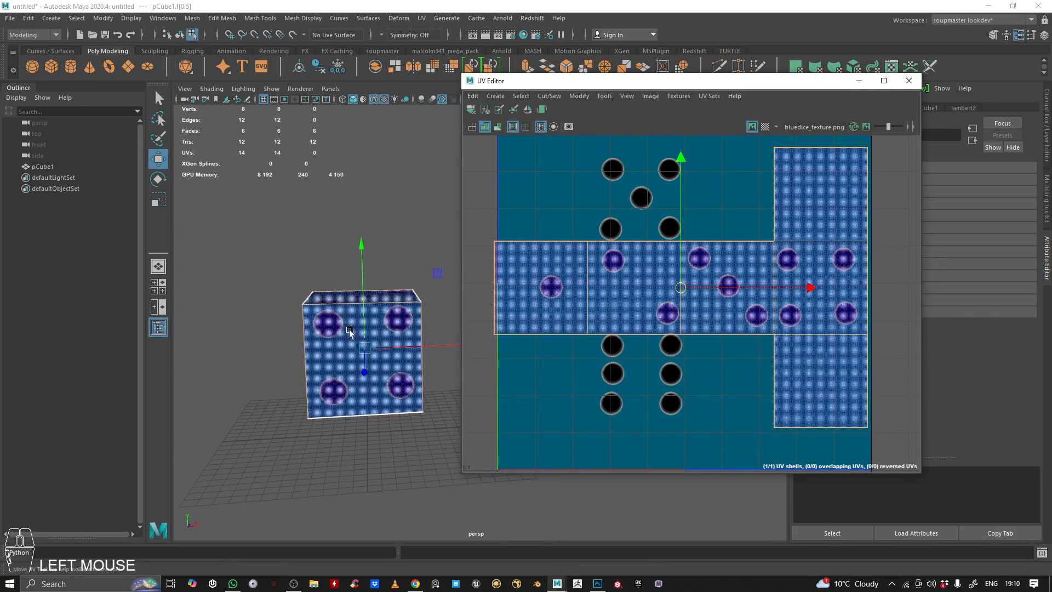
# Return to object selection and examine the dotted faces and the blank sides of the cube from all around.
pyautogui.moveTo(349, 332); pyautogui.dragTo(430, 176, button='right')
pyautogui.click(430, 176)
pyautogui.keyDown('alt'); pyautogui.moveTo(356, 216); pyautogui.dragTo(312, 239, button='right'); pyautogui.keyUp('alt')
pyautogui.keyDown('alt'); pyautogui.moveTo(312, 239); pyautogui.dragTo(347, 264); pyautogui.keyUp('alt')
pyautogui.click(376, 338)
pyautogui.keyDown('alt'); pyautogui.moveTo(376, 338); pyautogui.dragTo(383, 309, button='right'); pyautogui.keyUp('alt')
pyautogui.keyDown('alt'); pyautogui.moveTo(384, 310); pyautogui.dragTo(405, 296); pyautogui.keyUp('alt')
pyautogui.keyDown('alt'); pyautogui.moveTo(351, 301); pyautogui.dragTo(345, 274, button='right'); pyautogui.keyUp('alt')
pyautogui.keyDown('alt'); pyautogui.moveTo(345, 274); pyautogui.dragTo(394, 285); pyautogui.keyUp('alt')
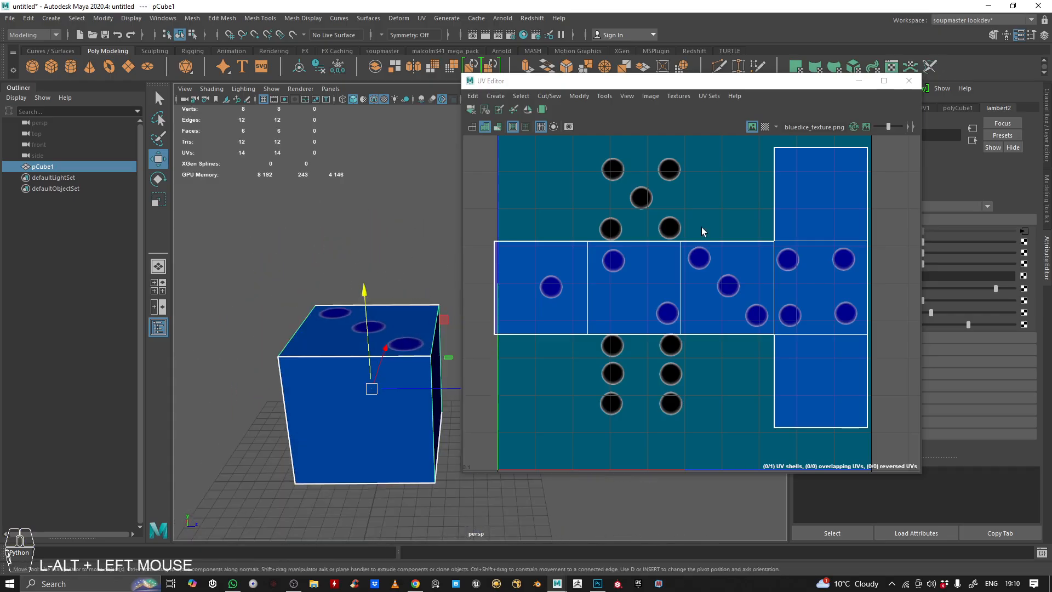
pyautogui.scroll(-1, 663, 244)
pyautogui.keyDown('alt'); pyautogui.moveTo(345, 370); pyautogui.dragTo(304, 323); pyautogui.keyUp('alt')
pyautogui.moveTo(304, 323)
pyautogui.keyDown('alt'); pyautogui.mouseDown(button='right')
pyautogui.moveTo(282, 322)
pyautogui.moveTo(307, 323)
pyautogui.mouseUp(button='right'); pyautogui.keyUp('alt')
pyautogui.keyDown('alt'); pyautogui.moveTo(307, 324); pyautogui.dragTo(284, 336); pyautogui.keyUp('alt')
pyautogui.click(285, 336)
pyautogui.keyDown('alt'); pyautogui.moveTo(284, 336); pyautogui.dragTo(259, 264, button='middle'); pyautogui.keyUp('alt')
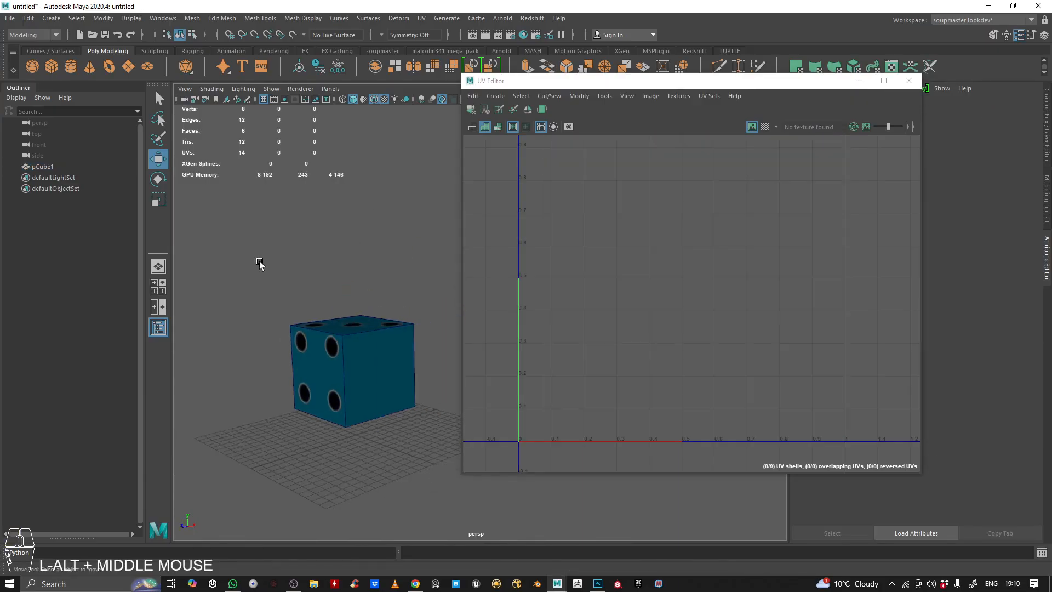
pyautogui.keyDown('alt'); pyautogui.moveTo(307, 378); pyautogui.dragTo(293, 369); pyautogui.keyUp('alt')
pyautogui.keyDown('alt'); pyautogui.moveTo(293, 369); pyautogui.dragTo(361, 366, button='right'); pyautogui.keyUp('alt')
pyautogui.keyDown('alt'); pyautogui.moveTo(324, 323); pyautogui.dragTo(339, 344); pyautogui.keyUp('alt')
pyautogui.keyDown('alt'); pyautogui.moveTo(340, 344); pyautogui.dragTo(355, 342, button='right'); pyautogui.keyUp('alt')
pyautogui.keyDown('alt'); pyautogui.moveTo(355, 343); pyautogui.dragTo(378, 342); pyautogui.keyUp('alt')
pyautogui.keyDown('alt'); pyautogui.moveTo(329, 340); pyautogui.dragTo(261, 337, button='right'); pyautogui.keyUp('alt')
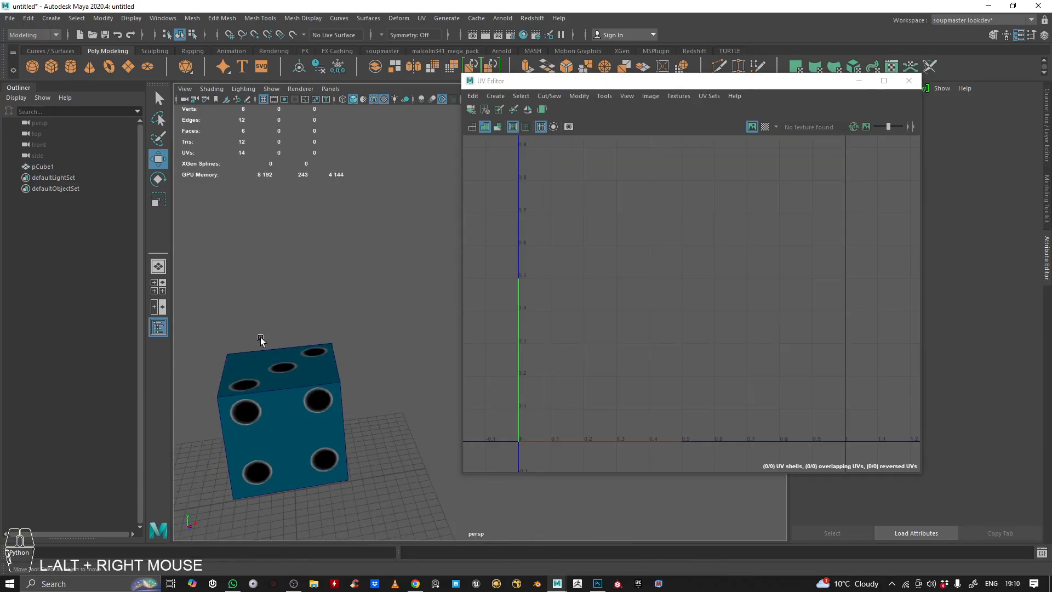
pyautogui.keyDown('alt'); pyautogui.moveTo(261, 337); pyautogui.dragTo(317, 318); pyautogui.keyUp('alt')
pyautogui.keyDown('alt'); pyautogui.moveTo(318, 317); pyautogui.dragTo(293, 315, button='right'); pyautogui.keyUp('alt')
pyautogui.keyDown('alt'); pyautogui.moveTo(293, 315); pyautogui.dragTo(265, 296, button='middle'); pyautogui.keyUp('alt')
pyautogui.keyDown('alt'); pyautogui.moveTo(265, 296); pyautogui.dragTo(291, 294); pyautogui.keyUp('alt')
pyautogui.keyDown('alt'); pyautogui.moveTo(290, 294); pyautogui.dragTo(331, 292, button='right'); pyautogui.keyUp('alt')
pyautogui.keyDown('alt'); pyautogui.moveTo(331, 292); pyautogui.dragTo(241, 295, button='middle'); pyautogui.keyUp('alt')
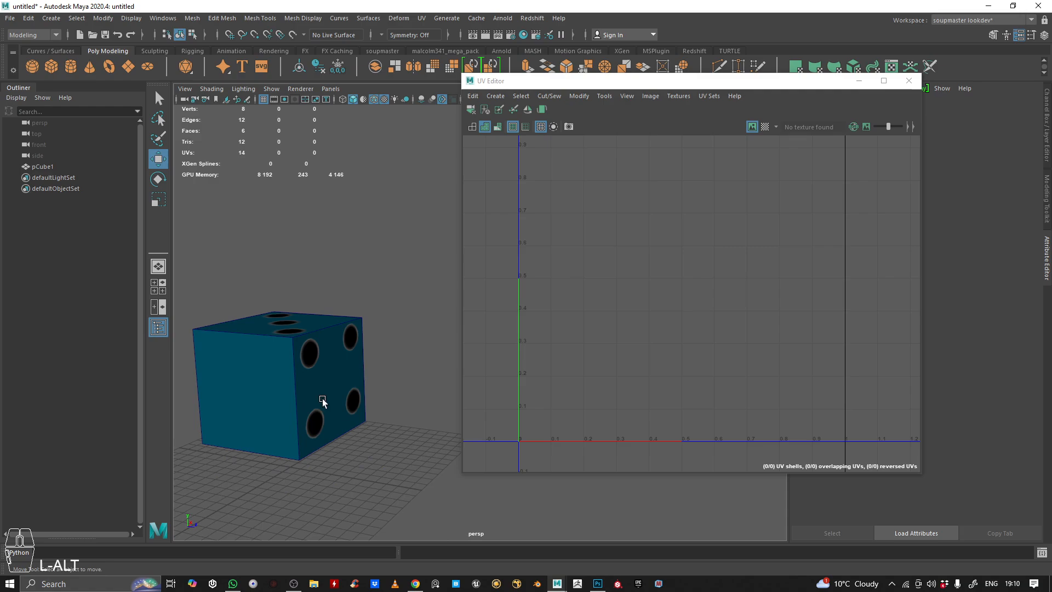
# Switch the cube to face selection and select its two dotless side faces to locate them in the UV layout.
pyautogui.click(322, 402)
pyautogui.keyDown('alt'); pyautogui.moveTo(376, 298); pyautogui.dragTo(511, 253); pyautogui.keyUp('alt')
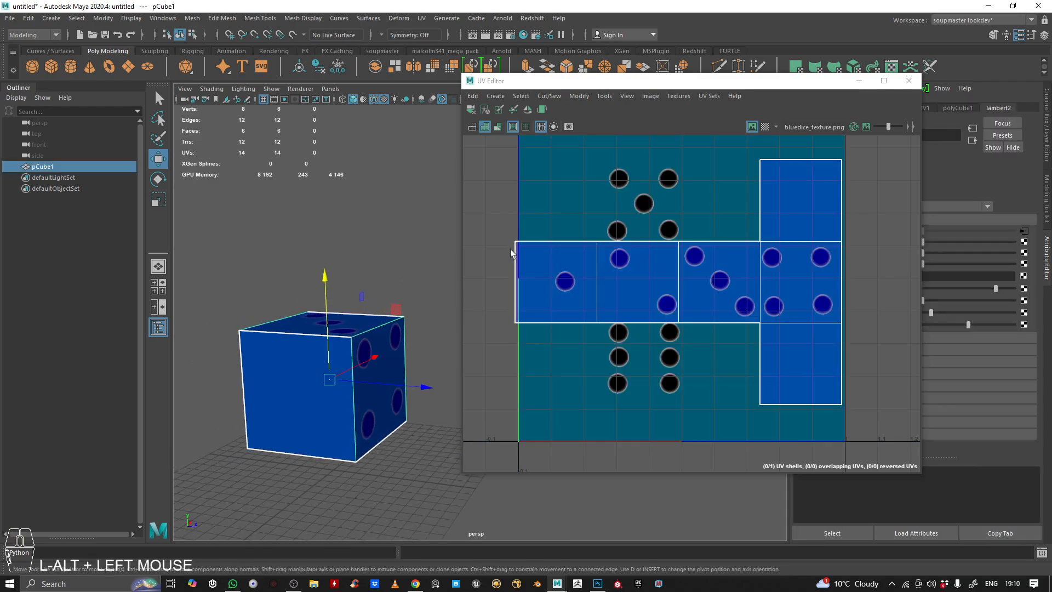
pyautogui.keyDown('alt'); pyautogui.moveTo(348, 304); pyautogui.dragTo(326, 336); pyautogui.keyUp('alt')
pyautogui.moveTo(270, 292); pyautogui.dragTo(268, 323, button='right')
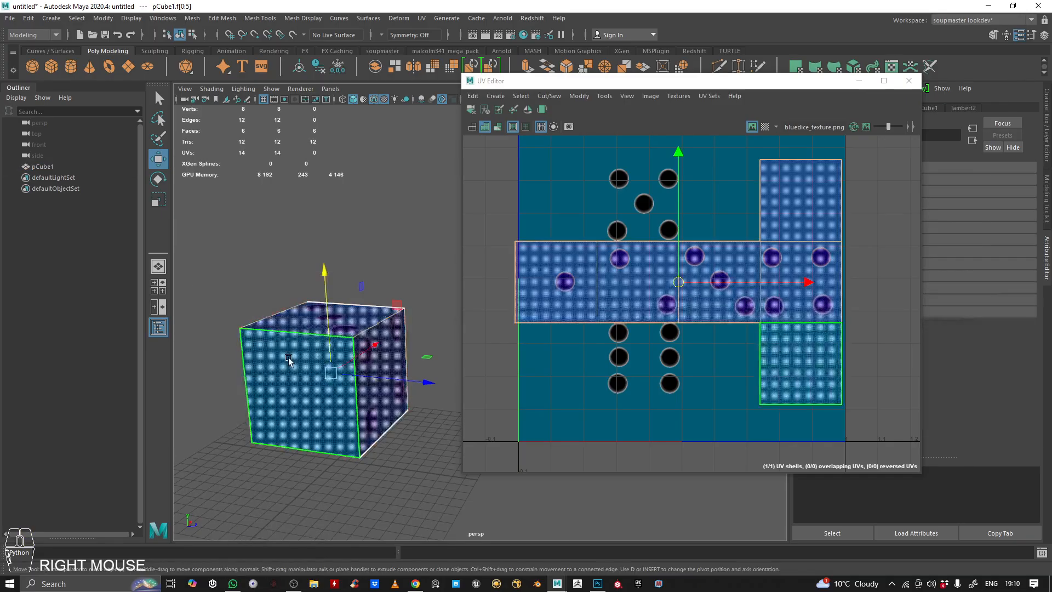
pyautogui.click(290, 359)
pyautogui.keyDown('alt'); pyautogui.moveTo(291, 358); pyautogui.dragTo(357, 291); pyautogui.keyUp('alt')
pyautogui.keyDown('shift'); pyautogui.click(430, 304); pyautogui.keyUp('shift')
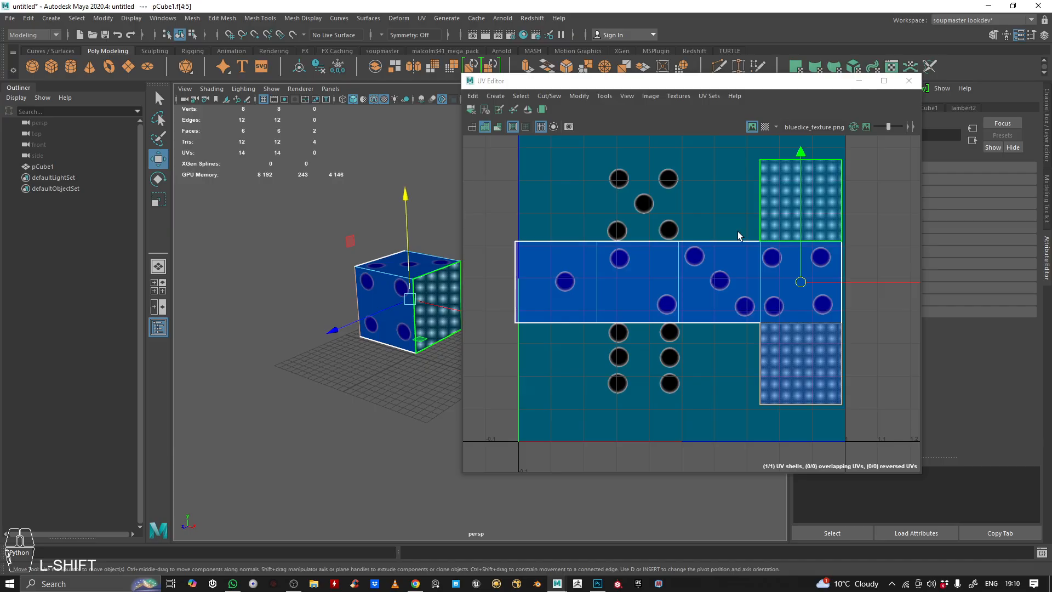
pyautogui.click(803, 236)
pyautogui.keyDown('shift'); pyautogui.click(806, 345); pyautogui.keyUp('shift')
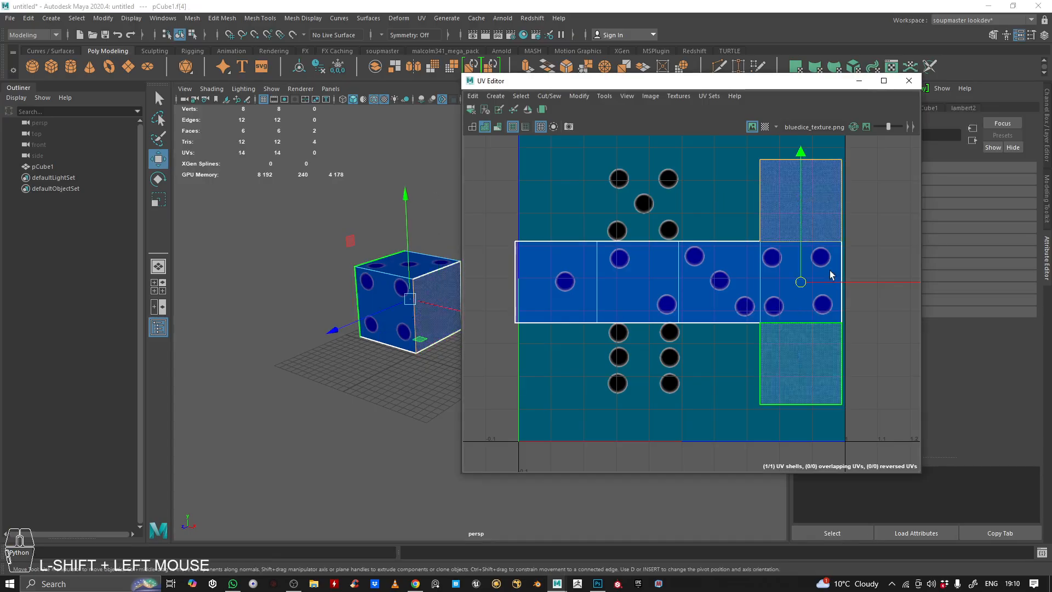
pyautogui.click(754, 185)
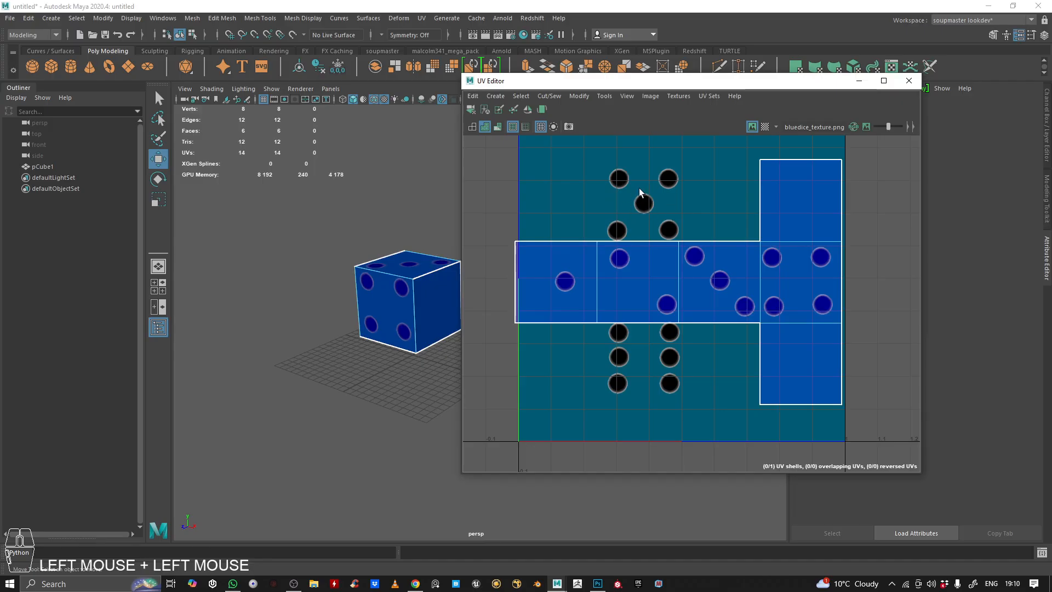
# Try to move the upper blank face's UVs over the five-dot pattern while the face is still attached to the shell.
pyautogui.click(782, 195)
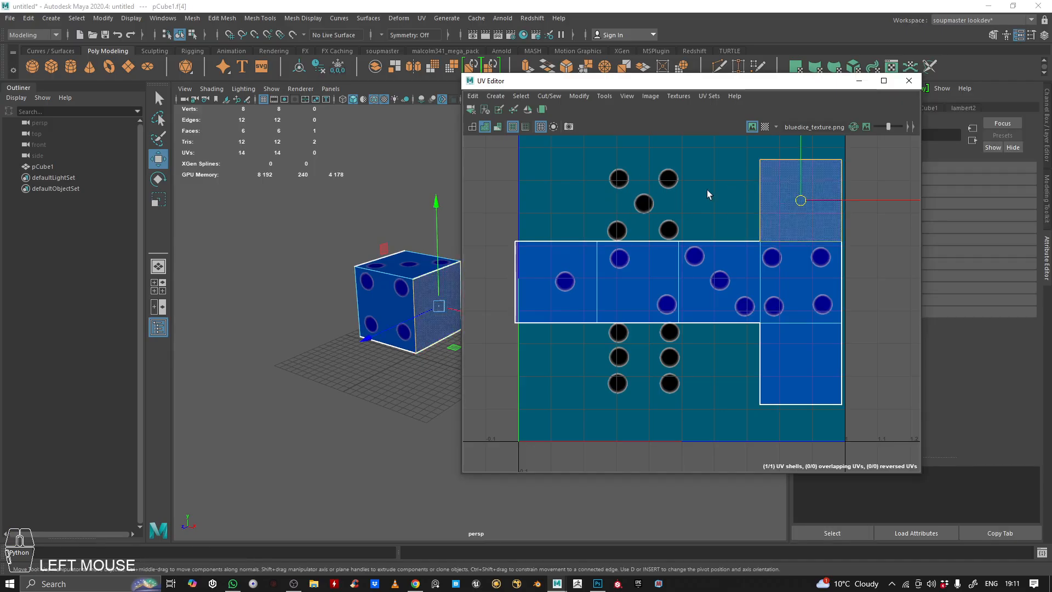
pyautogui.keyDown('alt'); pyautogui.moveTo(705, 188); pyautogui.dragTo(678, 249, button='middle'); pyautogui.keyUp('alt')
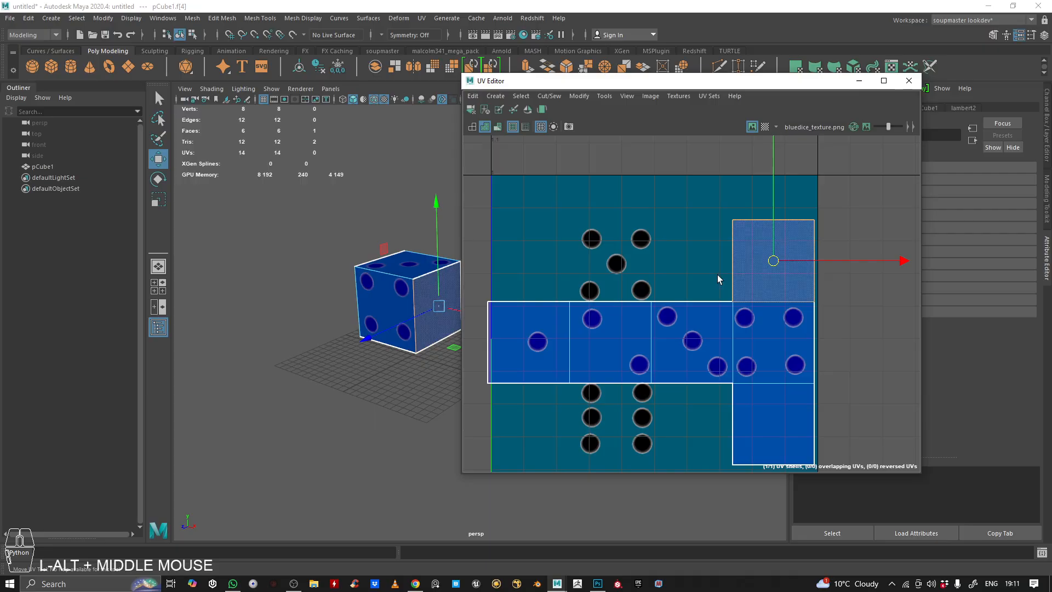
pyautogui.click(770, 253)
pyautogui.scroll(-3, 778, 258)
pyautogui.moveTo(796, 264); pyautogui.dragTo(683, 263)
pyautogui.keyDown('alt'); pyautogui.moveTo(277, 332); pyautogui.dragTo(323, 311); pyautogui.keyUp('alt')
pyautogui.keyDown('alt'); pyautogui.moveTo(324, 311); pyautogui.dragTo(205, 276, button='middle'); pyautogui.keyUp('alt')
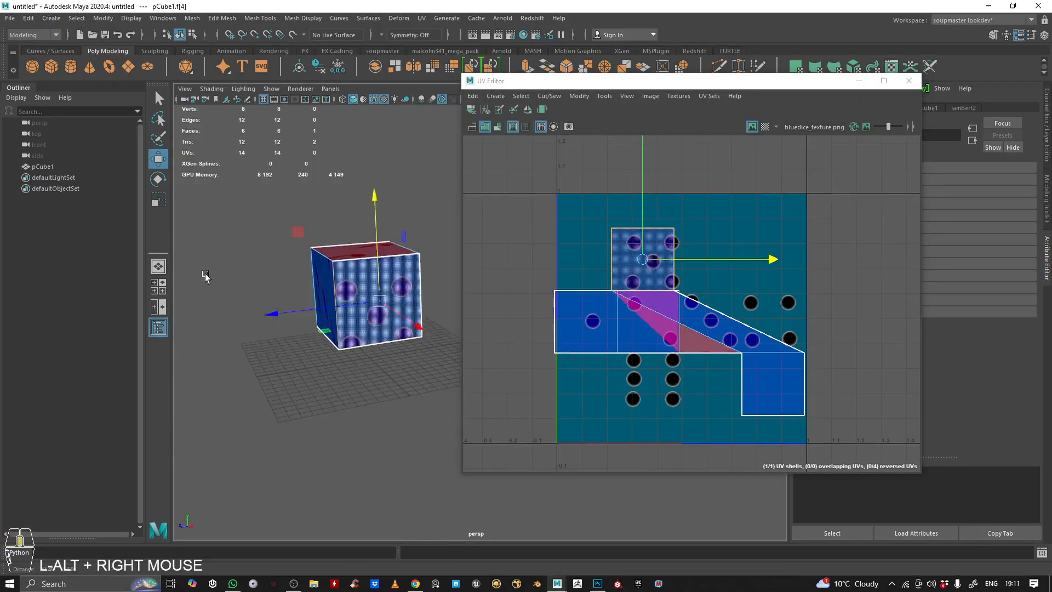
pyautogui.keyDown('alt'); pyautogui.moveTo(206, 276); pyautogui.dragTo(399, 277, button='right'); pyautogui.keyUp('alt')
pyautogui.keyDown('alt'); pyautogui.moveTo(399, 277); pyautogui.dragTo(532, 268, button='middle'); pyautogui.keyUp('alt')
pyautogui.moveTo(642, 259); pyautogui.dragTo(649, 261)
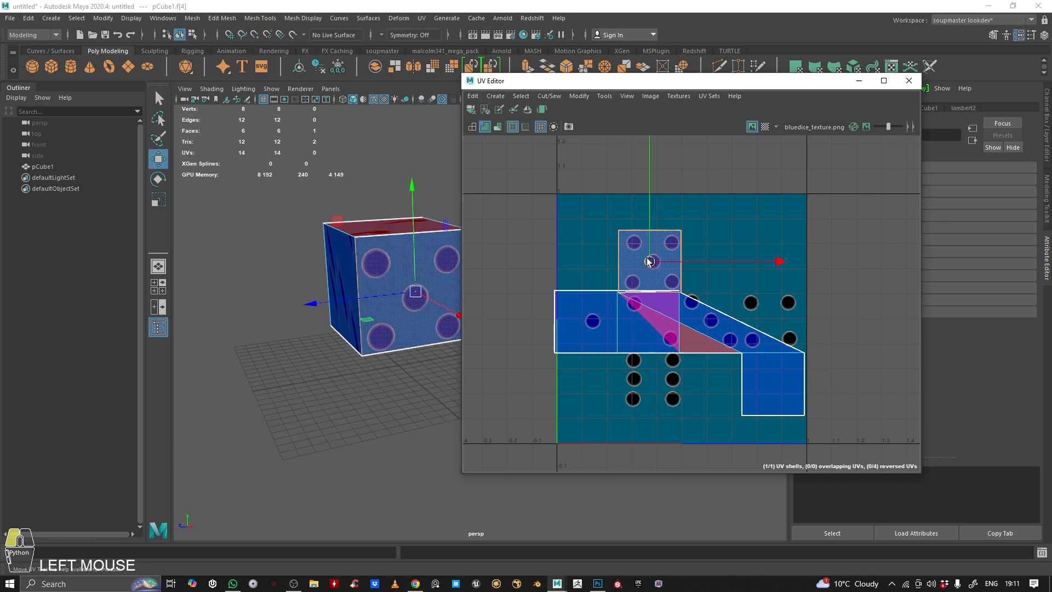
# Inspect the texture on the faces around the moved one, and undo both moves of that face's UVs.
pyautogui.keyDown('alt'); pyautogui.moveTo(400, 270); pyautogui.dragTo(413, 299); pyautogui.keyUp('alt')
pyautogui.keyDown('alt'); pyautogui.moveTo(413, 298); pyautogui.dragTo(355, 285, button='middle'); pyautogui.keyUp('alt')
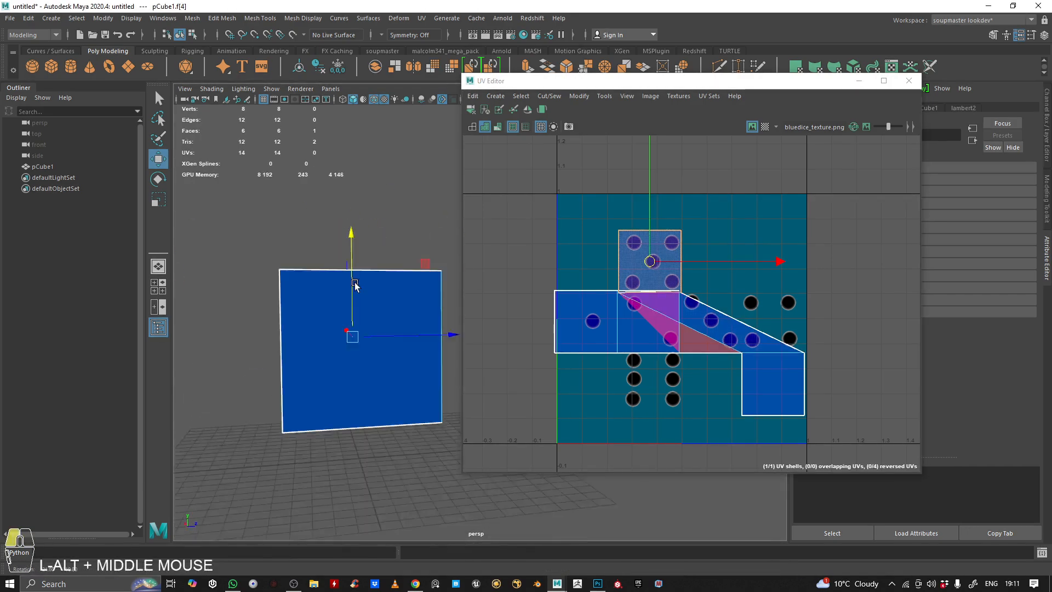
pyautogui.keyDown('alt'); pyautogui.moveTo(355, 284); pyautogui.dragTo(149, 245); pyautogui.keyUp('alt')
pyautogui.keyDown('alt'); pyautogui.moveTo(149, 244); pyautogui.dragTo(164, 235, button='middle'); pyautogui.keyUp('alt')
pyautogui.moveTo(164, 236)
pyautogui.keyDown('alt'); pyautogui.mouseDown()
pyautogui.moveTo(303, 260)
pyautogui.moveTo(275, 214)
pyautogui.moveTo(148, 239)
pyautogui.mouseUp(); pyautogui.keyUp('alt')
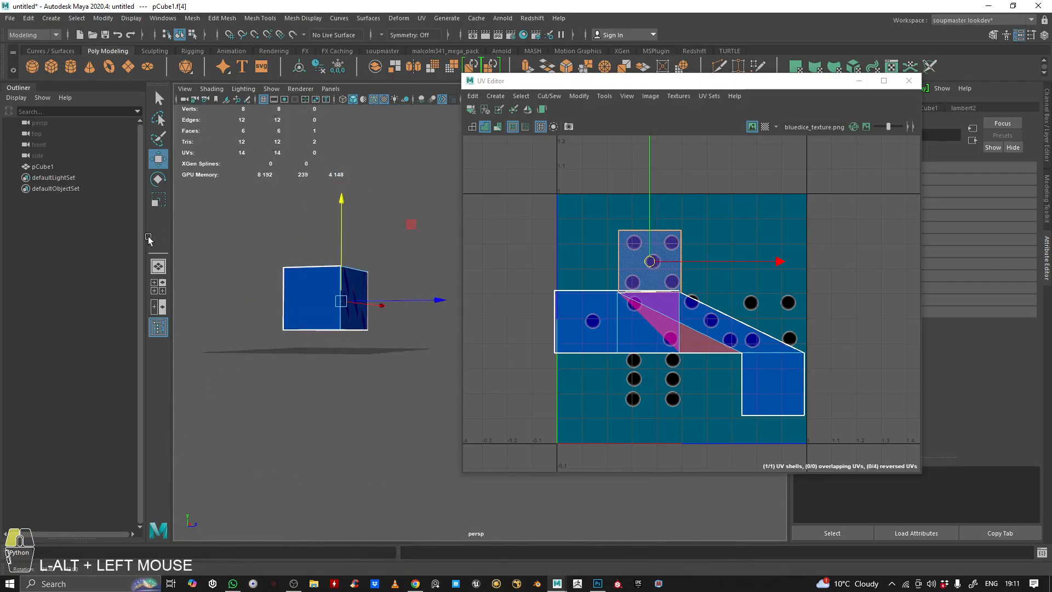
pyautogui.keyDown('alt'); pyautogui.moveTo(148, 239); pyautogui.dragTo(296, 293, button='middle'); pyautogui.keyUp('alt')
pyautogui.keyDown('alt'); pyautogui.moveTo(296, 294); pyautogui.dragTo(404, 289, button='right'); pyautogui.keyUp('alt')
pyautogui.keyDown('alt'); pyautogui.moveTo(404, 288); pyautogui.dragTo(359, 268); pyautogui.keyUp('alt')
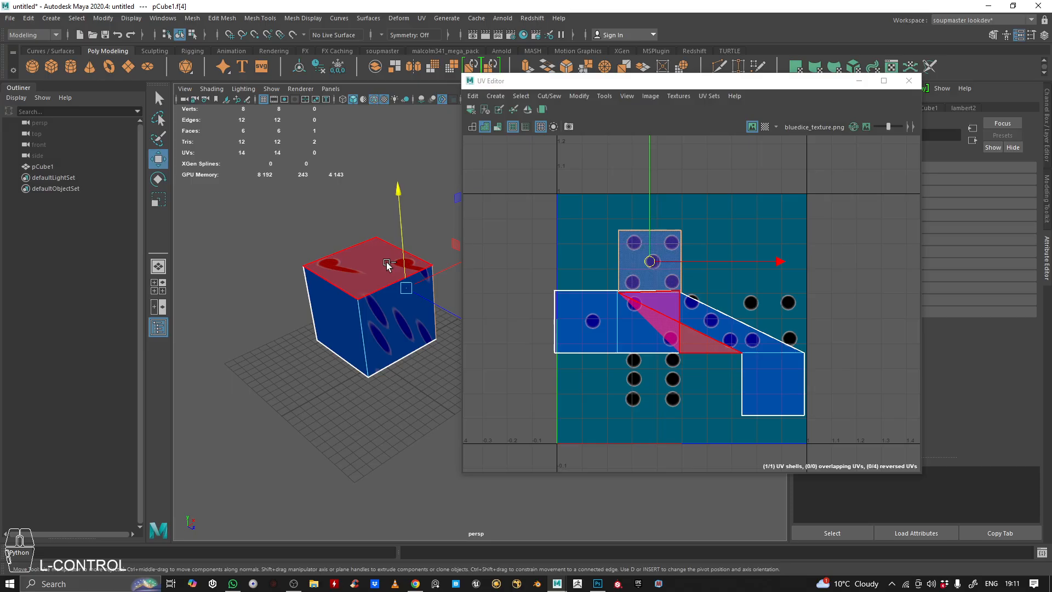
pyautogui.hotkey('ctrl', 'z')
pyautogui.hotkey('ctrl', 'z')
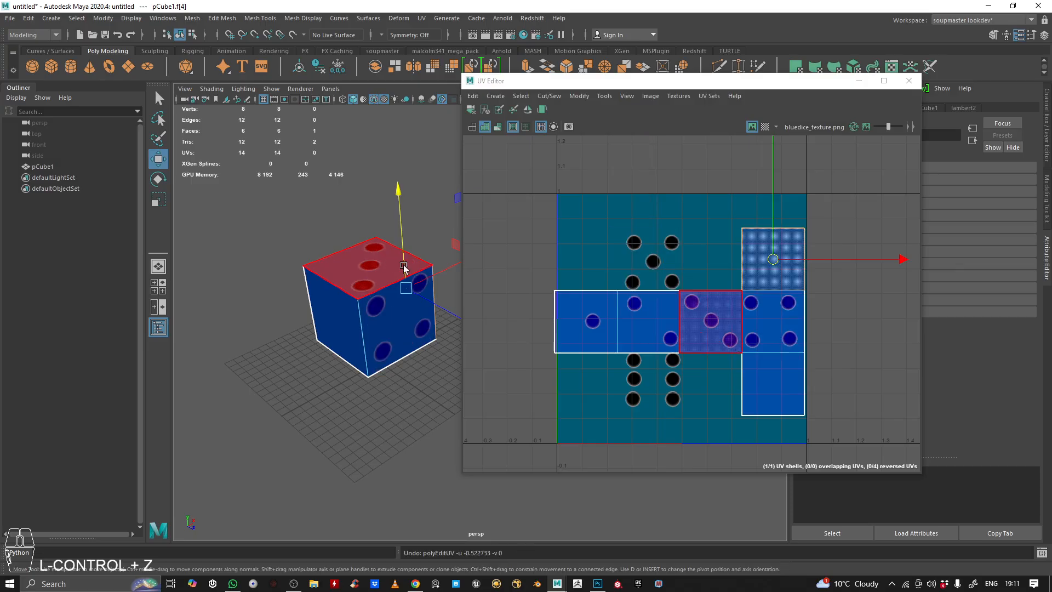
# Switch the UV Editor to edge selection and look over the UV cutting and sewing commands and the upper blank face's shared edge.
pyautogui.moveTo(768, 268); pyautogui.dragTo(783, 253, button='right')
pyautogui.click(549, 96)
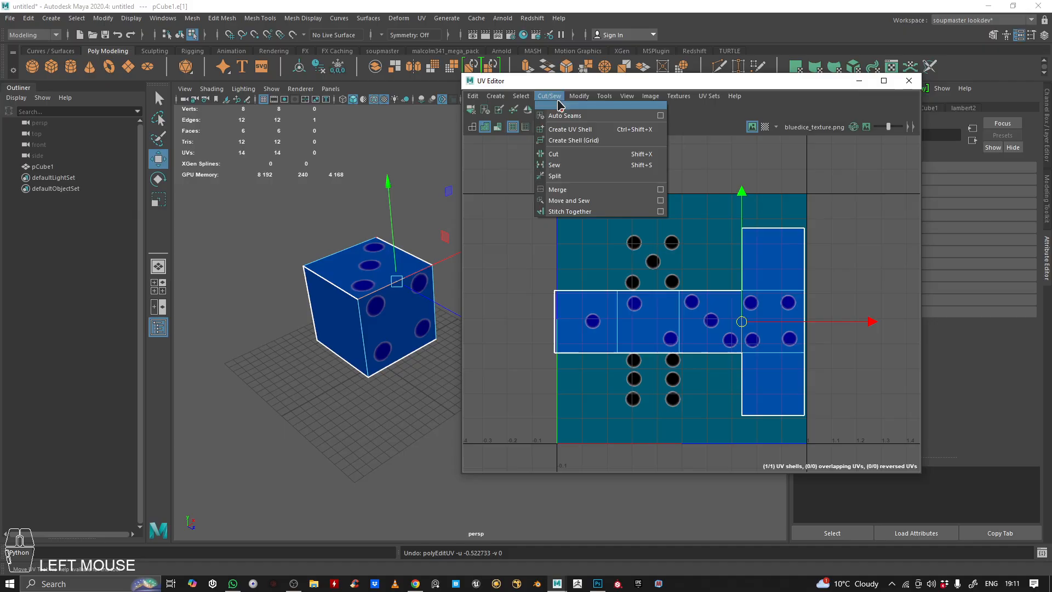
pyautogui.click(554, 154)
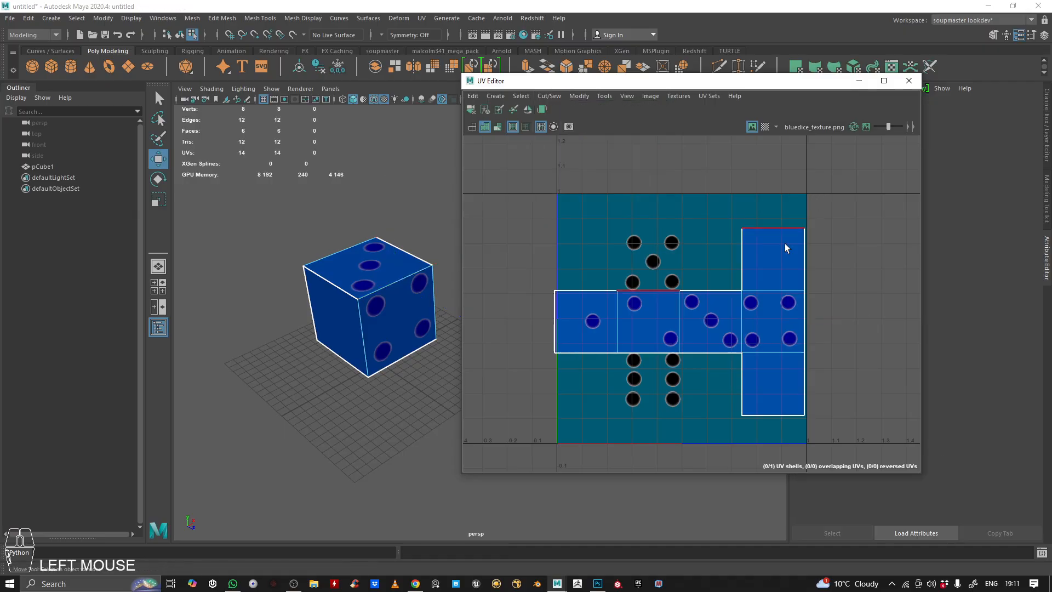
pyautogui.click(781, 277)
pyautogui.scroll(4, 781, 280)
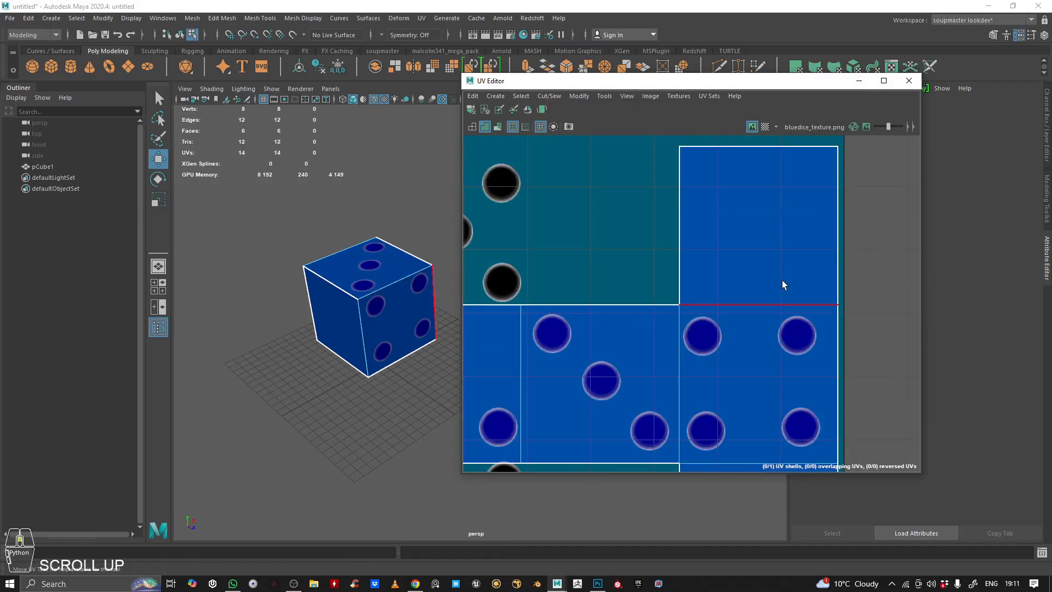
pyautogui.scroll(-4, 734, 305)
pyautogui.moveTo(745, 263); pyautogui.dragTo(743, 269, button='right')
pyautogui.moveTo(501, 85); pyautogui.dragTo(494, 90)
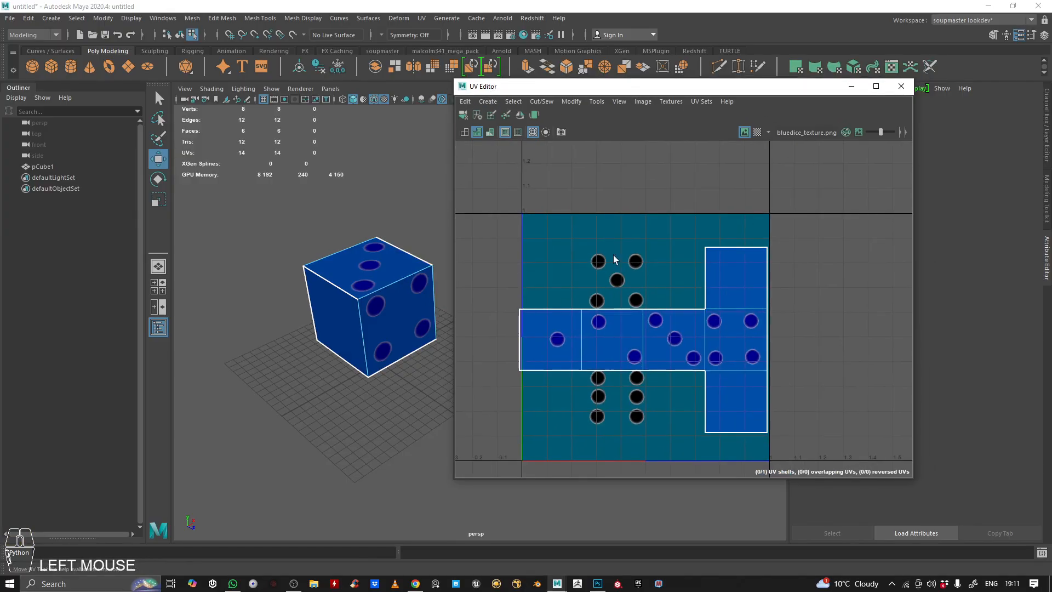
# Select the two edges joining the upper and lower blank faces to the dotted UV strip, cut them, and inspect the upper seam.
pyautogui.moveTo(744, 272); pyautogui.dragTo(749, 200, button='right')
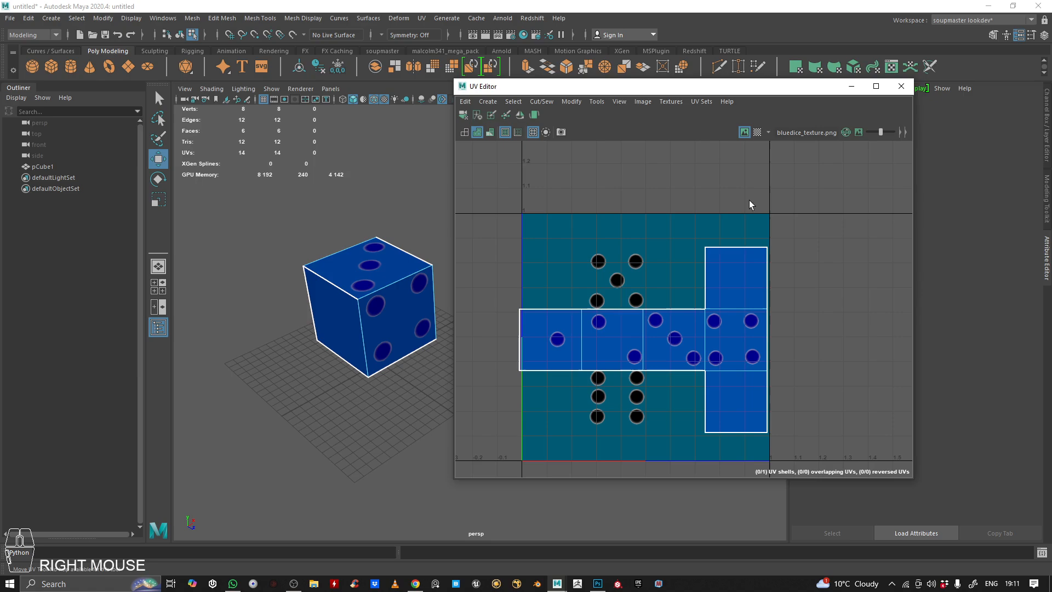
pyautogui.click(740, 310)
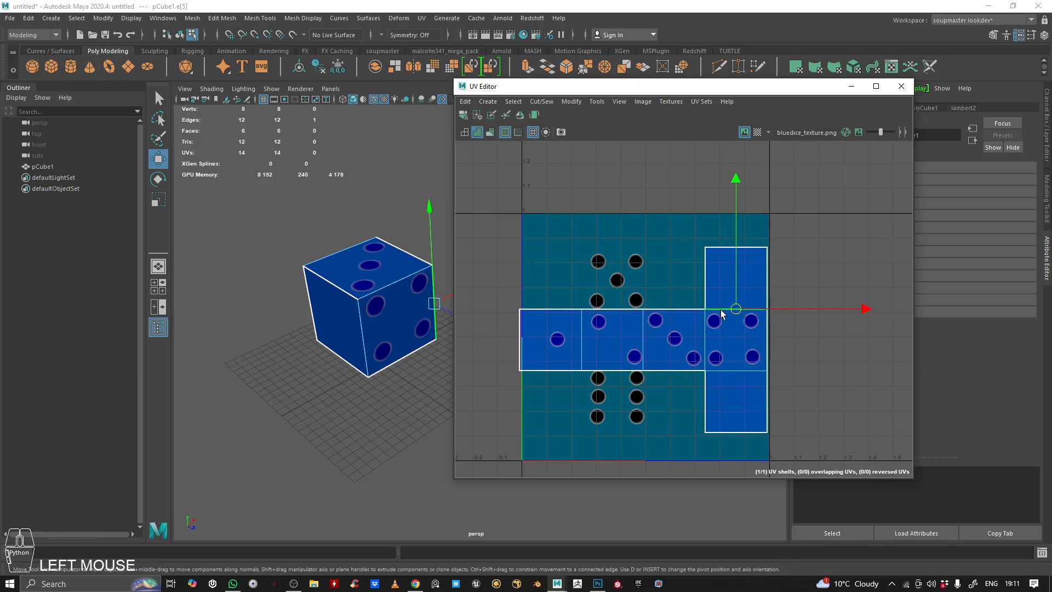
pyautogui.press('shift')
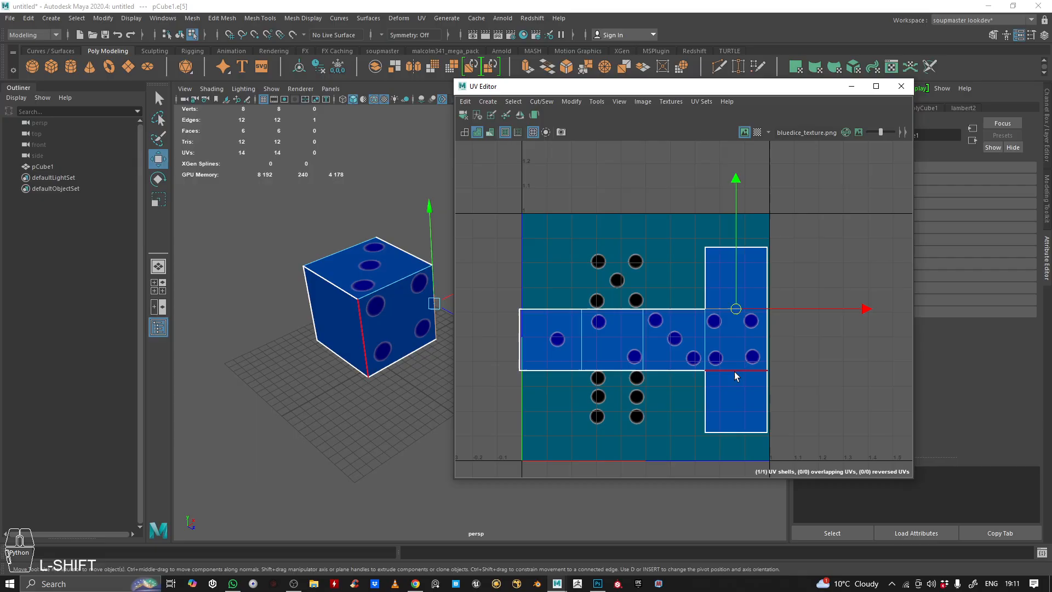
pyautogui.keyDown('shift'); pyautogui.click(735, 371); pyautogui.keyUp('shift')
pyautogui.click(538, 102)
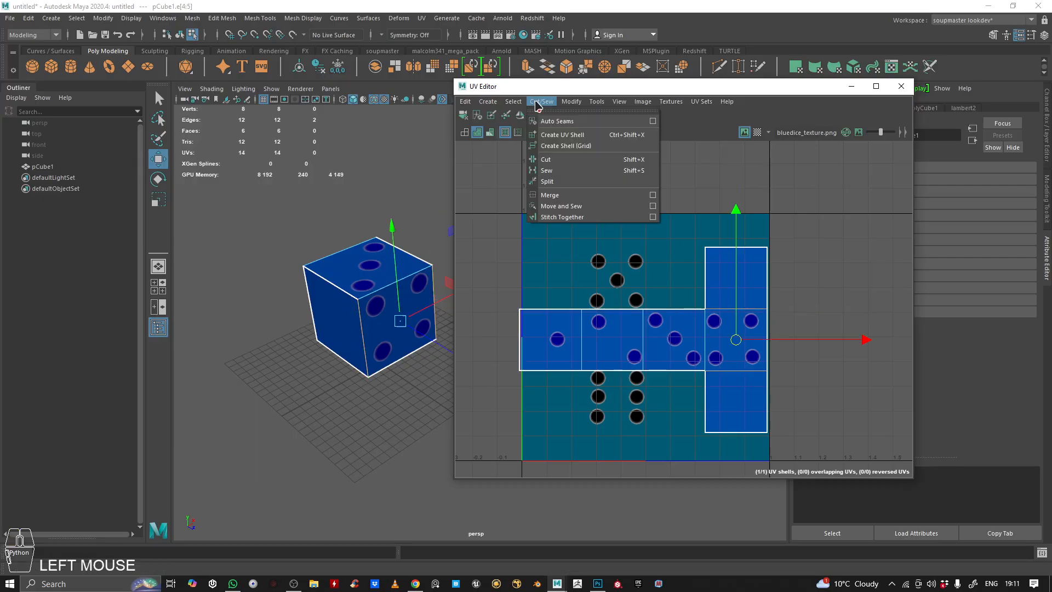
pyautogui.click(564, 158)
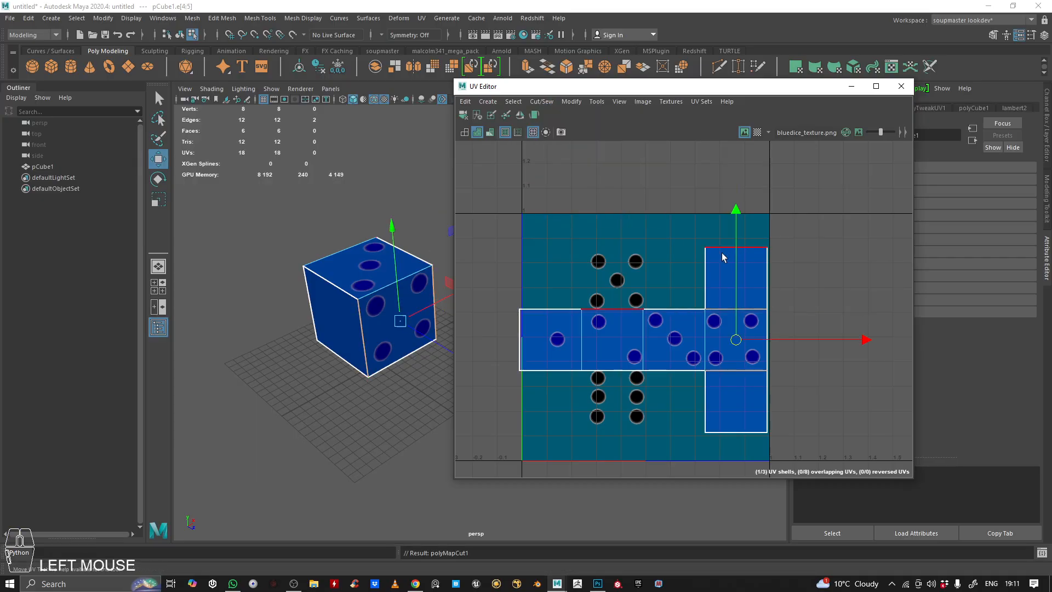
pyautogui.click(749, 303)
pyautogui.scroll(2, 751, 296)
pyautogui.scroll(2, 662, 338)
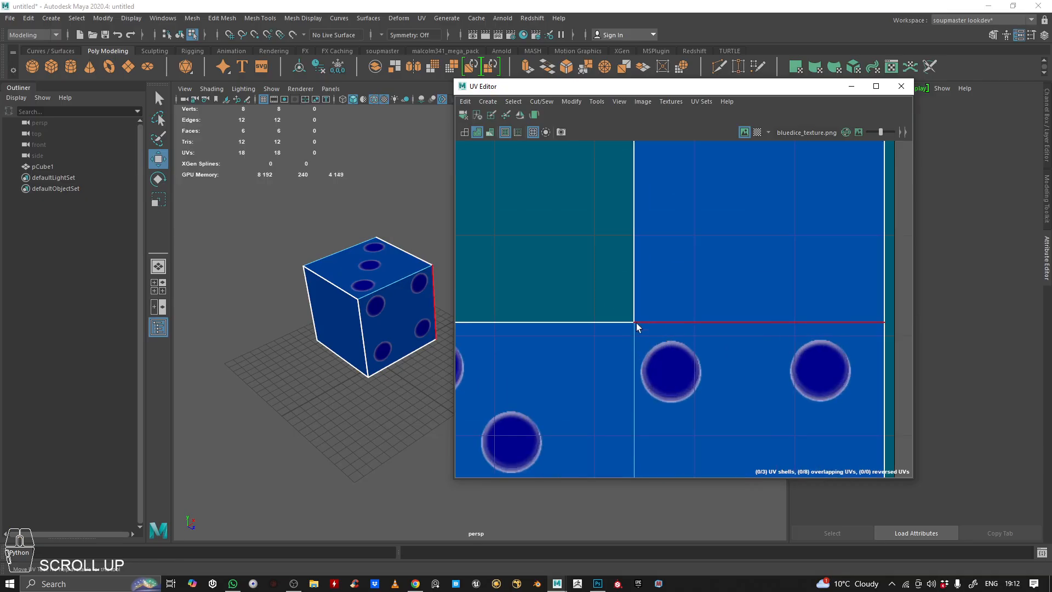
pyautogui.scroll(-4, 636, 324)
pyautogui.keyDown('alt'); pyautogui.moveTo(639, 318); pyautogui.dragTo(712, 257, button='middle'); pyautogui.keyUp('alt')
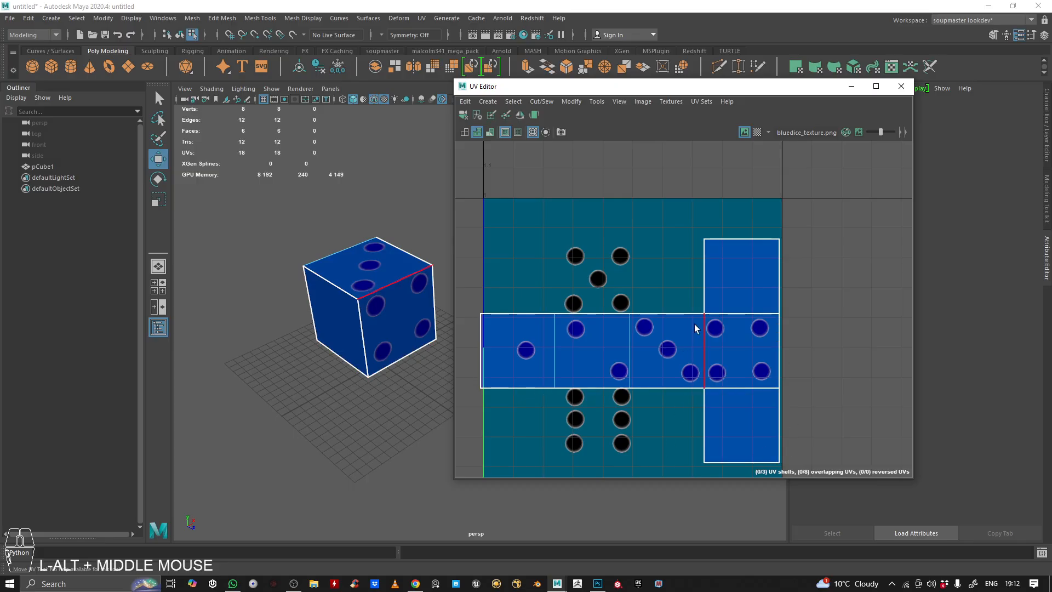
# Select individual faces and the dotted strip's whole UV shell to check which pieces of the layout are separate.
pyautogui.rightClick(738, 276)
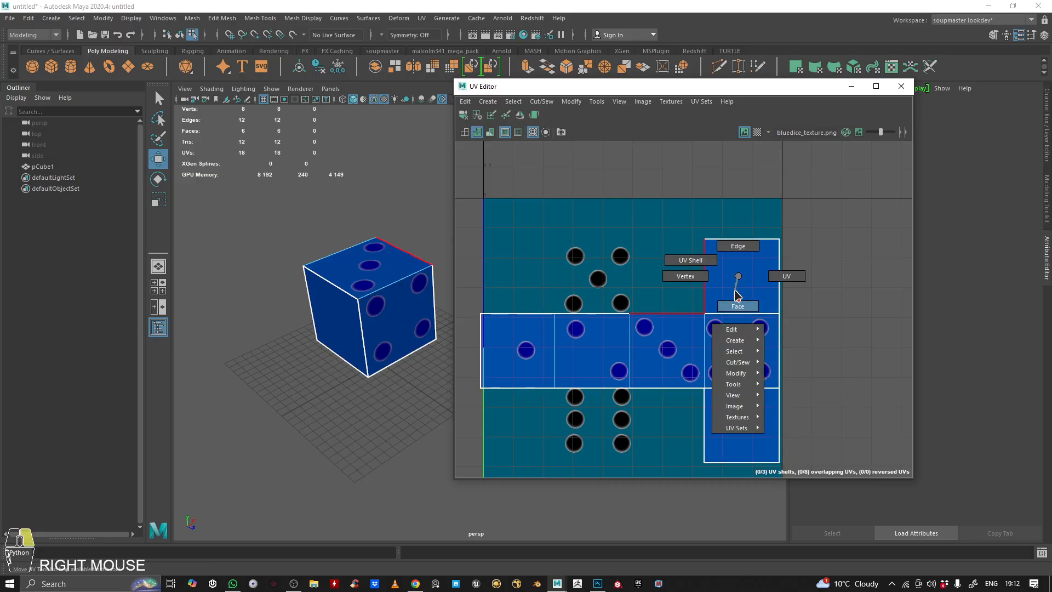
pyautogui.moveTo(738, 296); pyautogui.dragTo(738, 301, button='right')
pyautogui.click(742, 276)
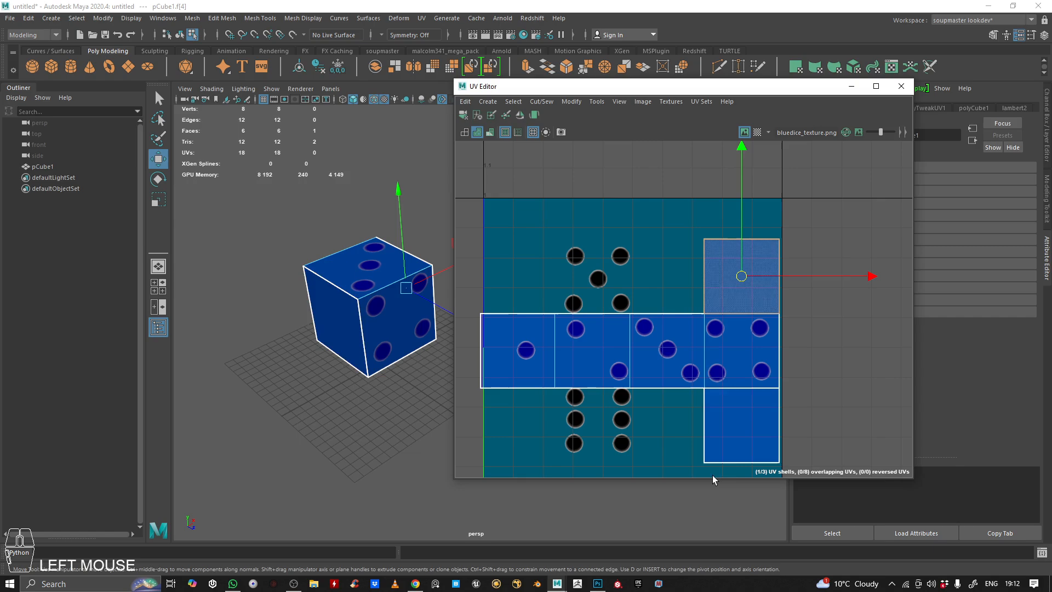
pyautogui.click(715, 454)
pyautogui.click(723, 356)
pyautogui.click(698, 357)
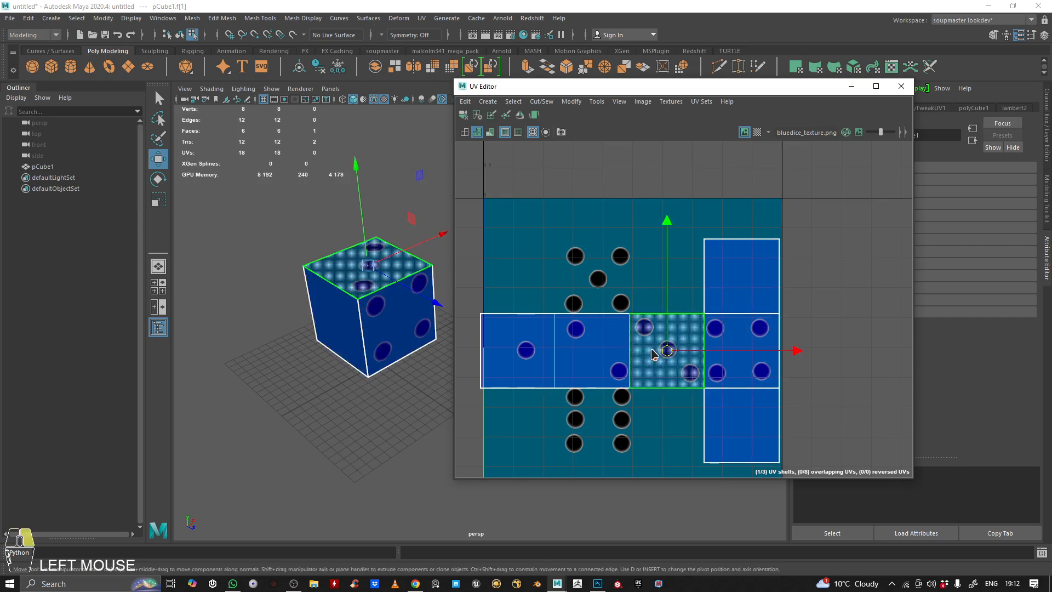
pyautogui.moveTo(652, 350); pyautogui.dragTo(491, 315, button='right')
pyautogui.click(596, 338)
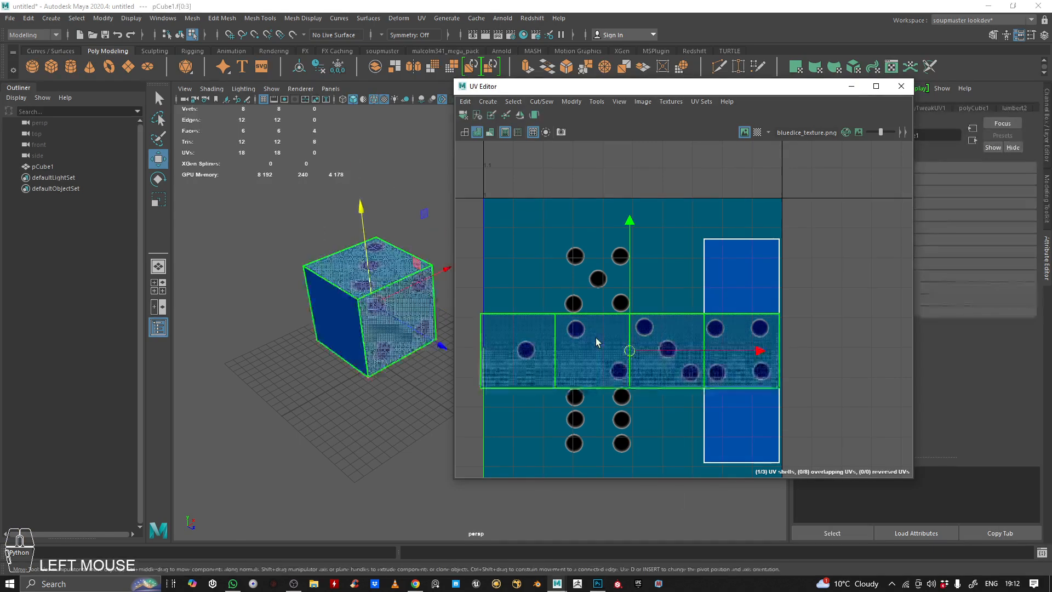
pyautogui.click(734, 273)
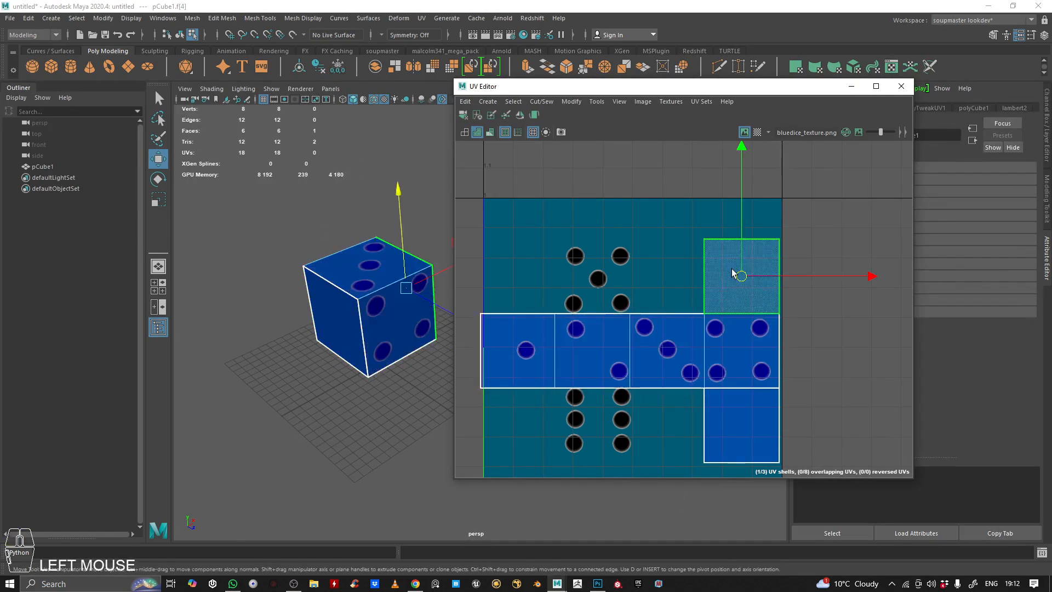
pyautogui.click(769, 432)
# Select both detached blank faces and move their UVs horizontally over the five-dot and six-dot patterns.
pyautogui.click(688, 197)
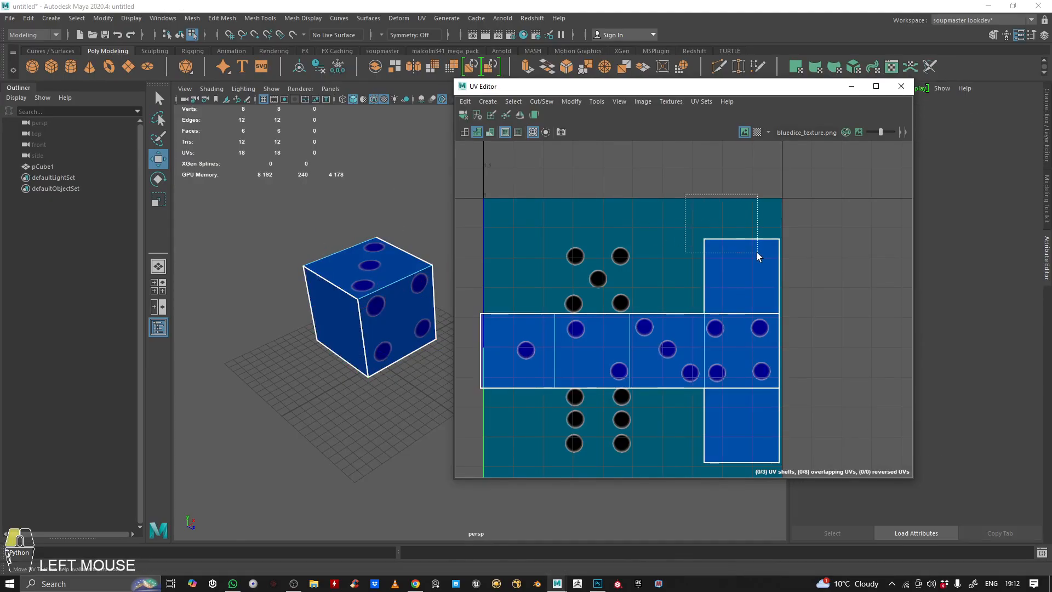
pyautogui.moveTo(757, 252); pyautogui.dragTo(758, 252)
pyautogui.keyDown('shift'); pyautogui.click(761, 406); pyautogui.keyUp('shift')
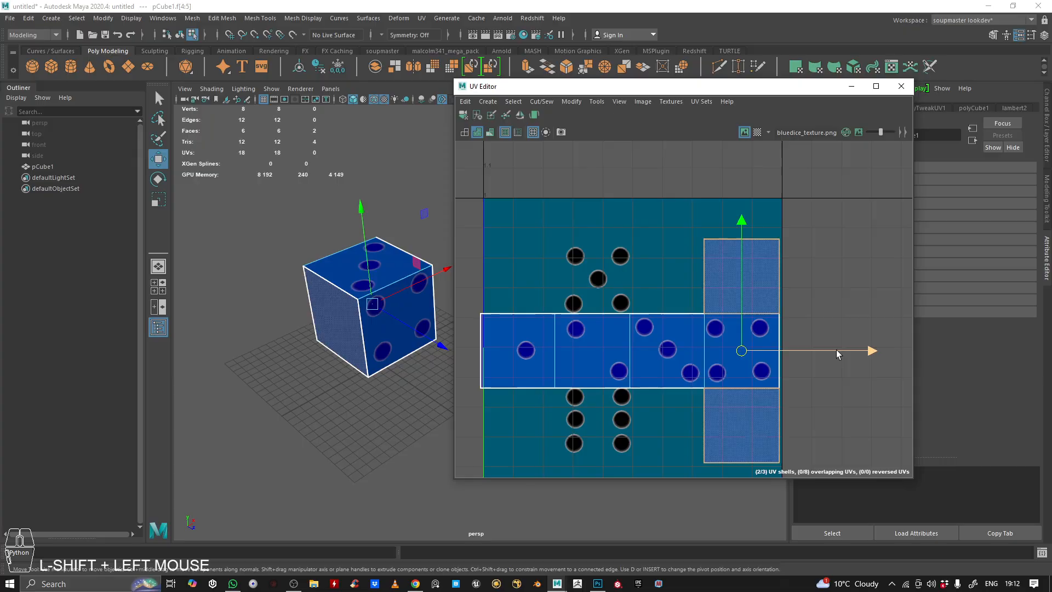
pyautogui.moveTo(836, 354); pyautogui.dragTo(692, 354)
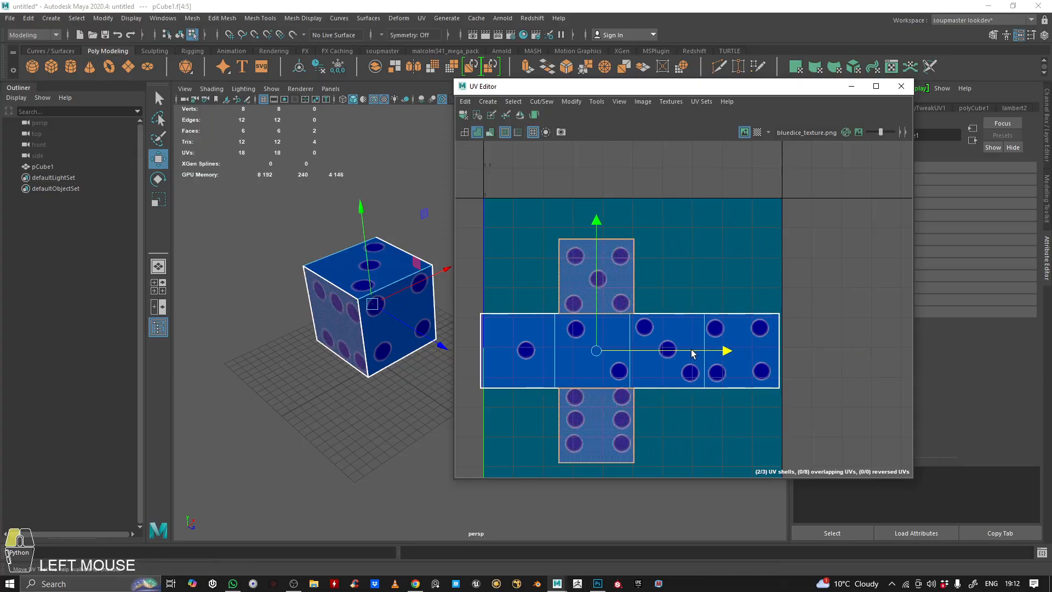
# View the cube's six-dot side and nudge that face's UVs to centre the dots on it.
pyautogui.moveTo(336, 271); pyautogui.dragTo(430, 162, button='right')
pyautogui.click(291, 256)
pyautogui.keyDown('alt'); pyautogui.moveTo(291, 256); pyautogui.dragTo(310, 287); pyautogui.keyUp('alt')
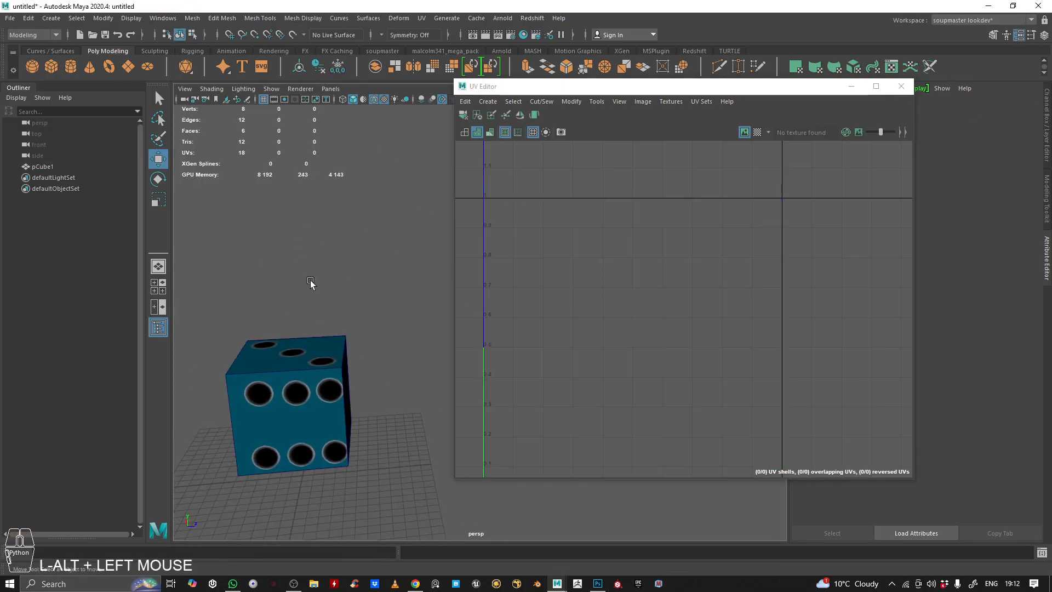
pyautogui.click(299, 384)
pyautogui.rightClick(681, 344)
pyautogui.moveTo(588, 234); pyautogui.dragTo(577, 221, button='right')
pyautogui.click(593, 426)
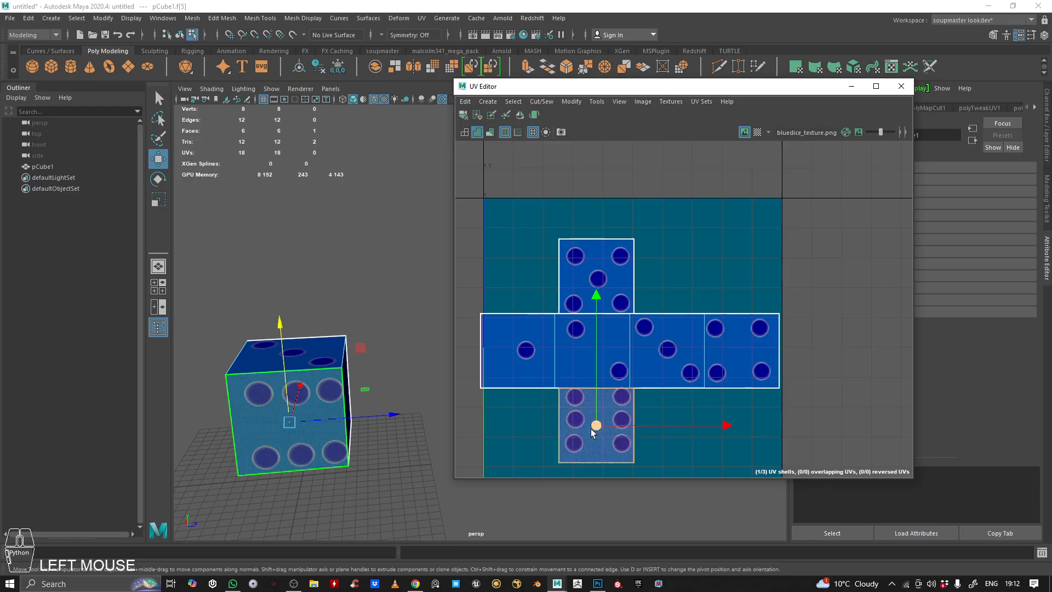
pyautogui.moveTo(594, 424); pyautogui.dragTo(598, 423)
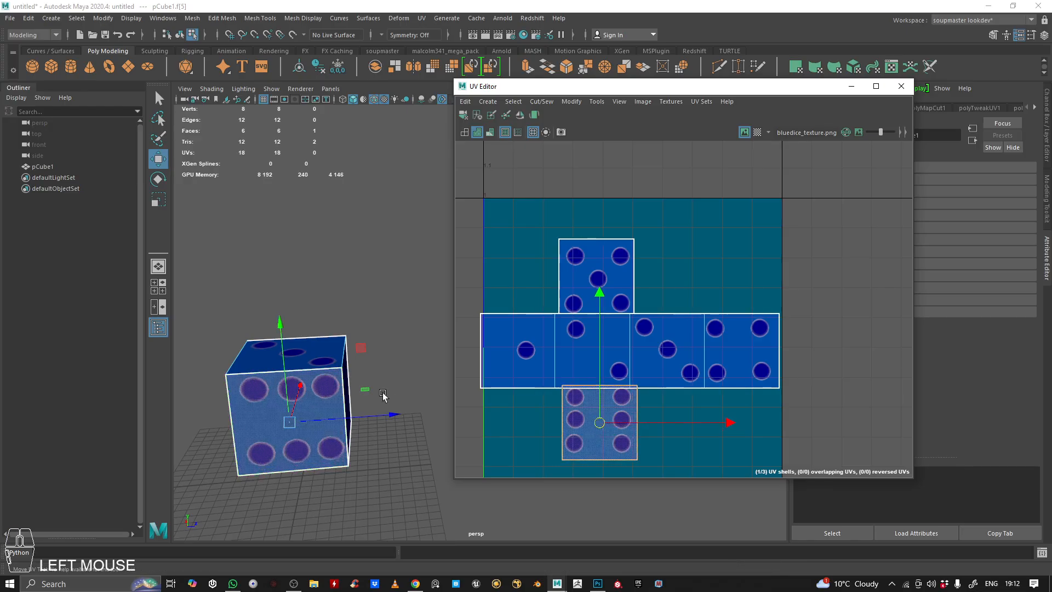
pyautogui.keyDown('alt'); pyautogui.moveTo(383, 395); pyautogui.dragTo(387, 390, button='middle'); pyautogui.keyUp('alt')
pyautogui.moveTo(603, 404); pyautogui.dragTo(597, 399)
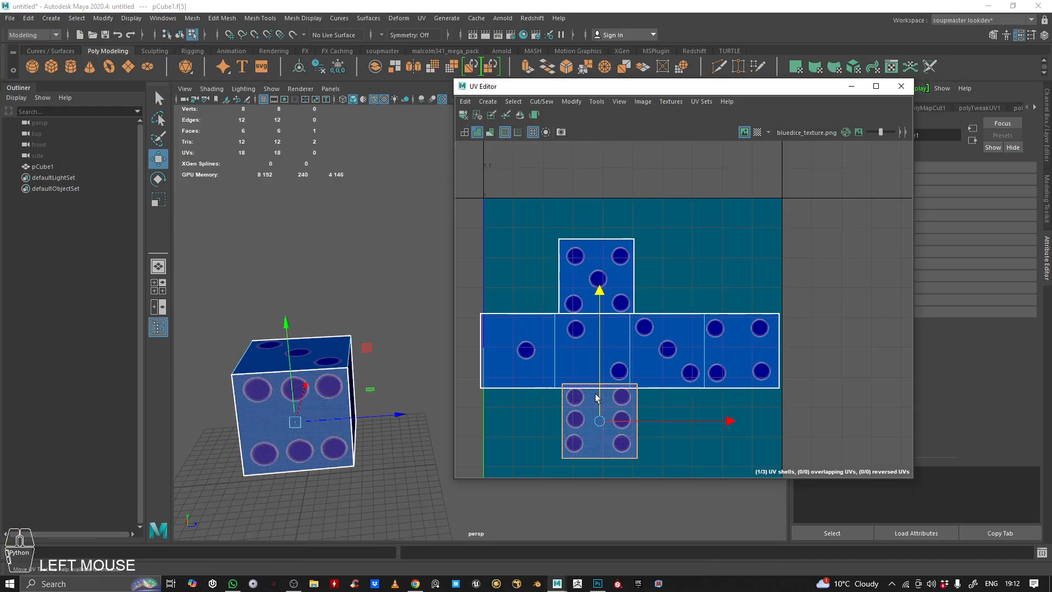
# Inspect the five-dot face's UV alignment, and undo the nudges made to the six-dot face.
pyautogui.click(603, 282)
pyautogui.scroll(3, 602, 282)
pyautogui.click(594, 283)
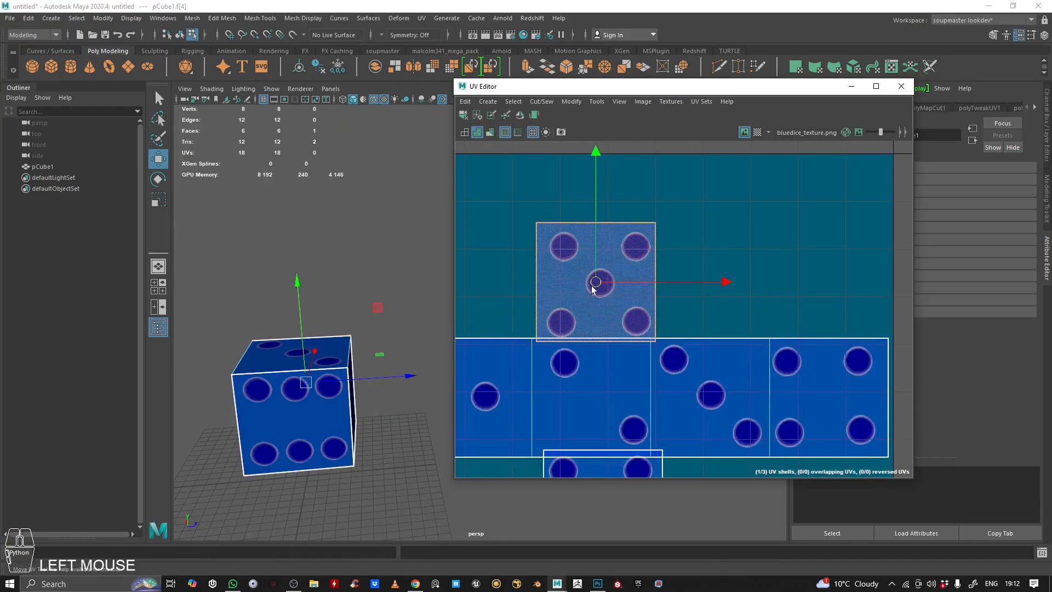
pyautogui.scroll(-3, 627, 298)
pyautogui.scroll(5, 610, 313)
pyautogui.scroll(-3, 627, 328)
pyautogui.hotkey('ctrl', 'z')
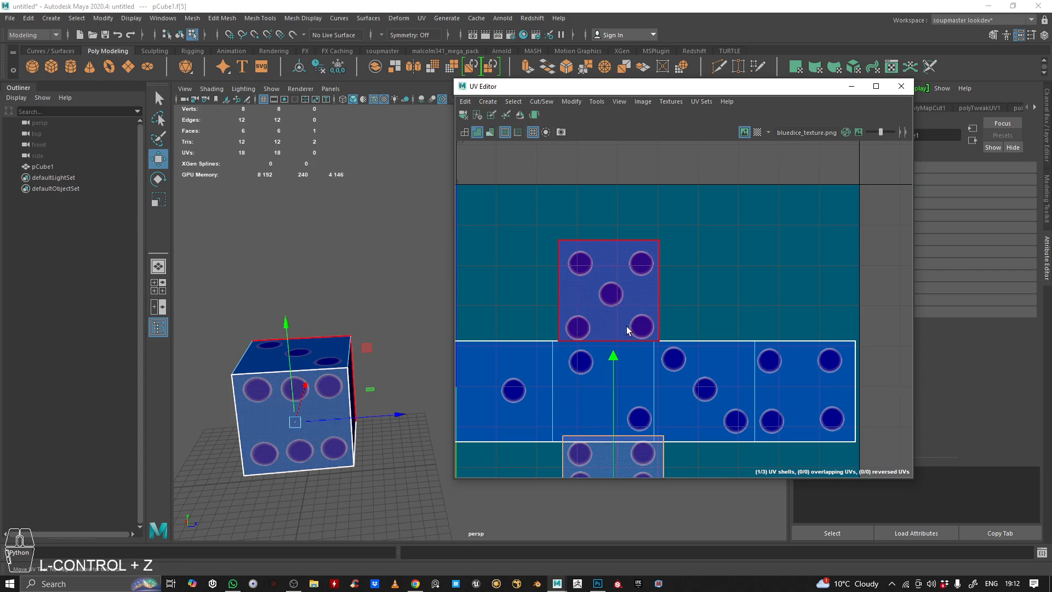
pyautogui.hotkey('ctrl', 'z')
pyautogui.hotkey('ctrl', 'z')
pyautogui.keyDown('alt'); pyautogui.moveTo(649, 388); pyautogui.dragTo(692, 285, button='middle'); pyautogui.keyUp('alt')
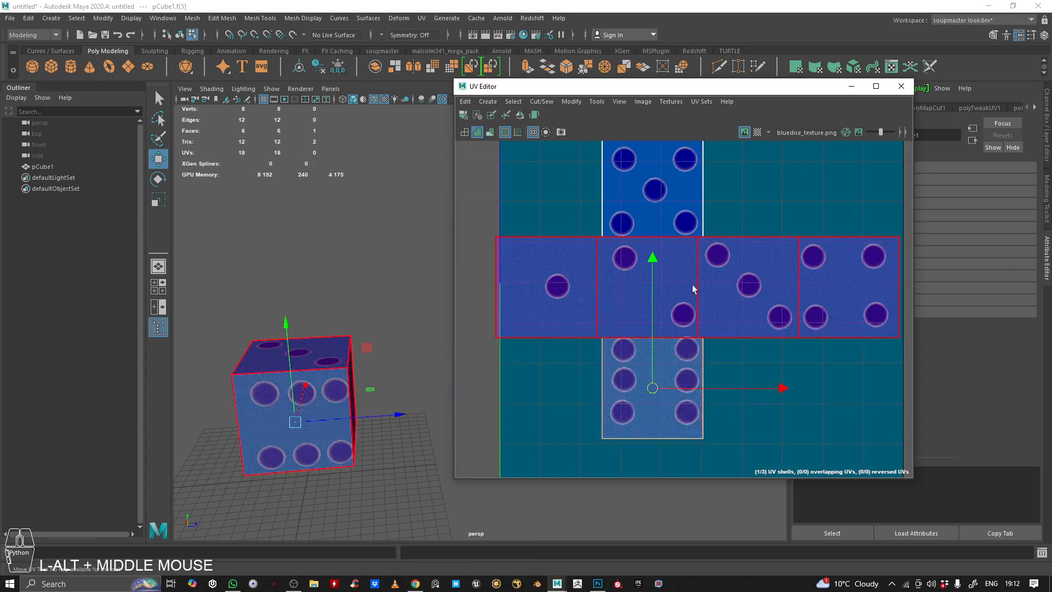
pyautogui.scroll(-2, 692, 289)
pyautogui.hotkey('ctrl', 'z')
# Offset the UVs of the upper and lower detached faces separately, away from their dot patterns.
pyautogui.scroll(-2, 687, 289)
pyautogui.click(681, 257)
pyautogui.moveTo(672, 240); pyautogui.dragTo(681, 226)
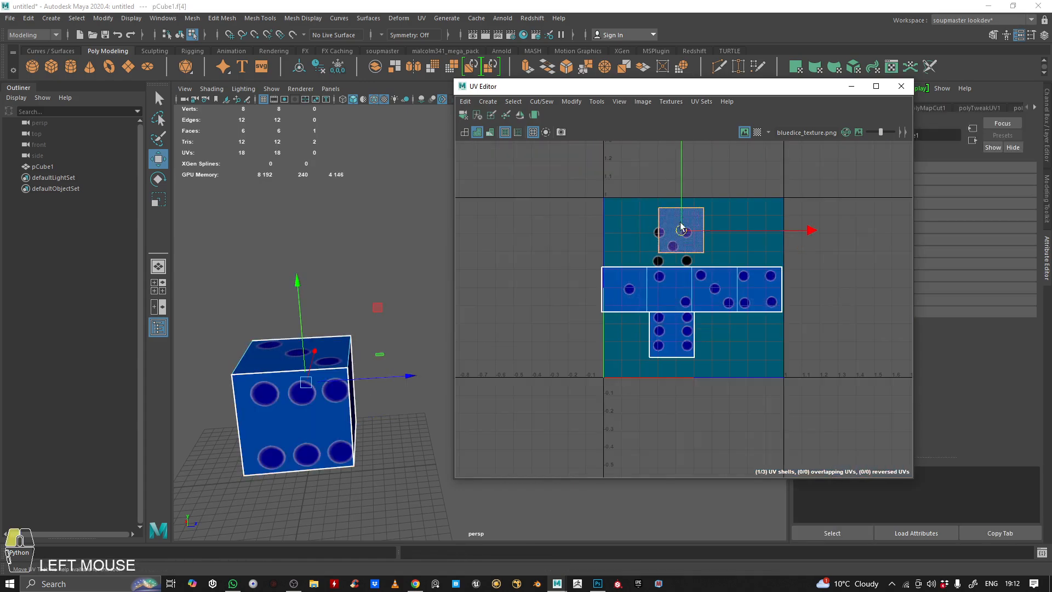
pyautogui.click(665, 335)
pyautogui.moveTo(664, 336); pyautogui.dragTo(676, 344)
# Try the lower detached face's UVs over the six-dot pattern, and shift them off it again.
pyautogui.scroll(3, 676, 350)
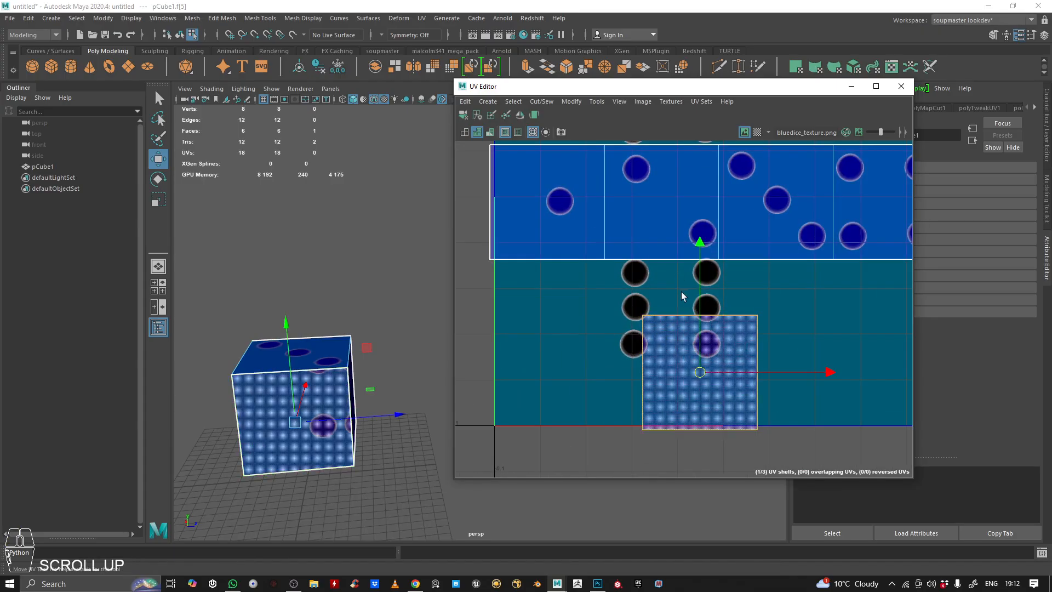
pyautogui.moveTo(700, 372); pyautogui.dragTo(678, 313)
pyautogui.scroll(4, 678, 313)
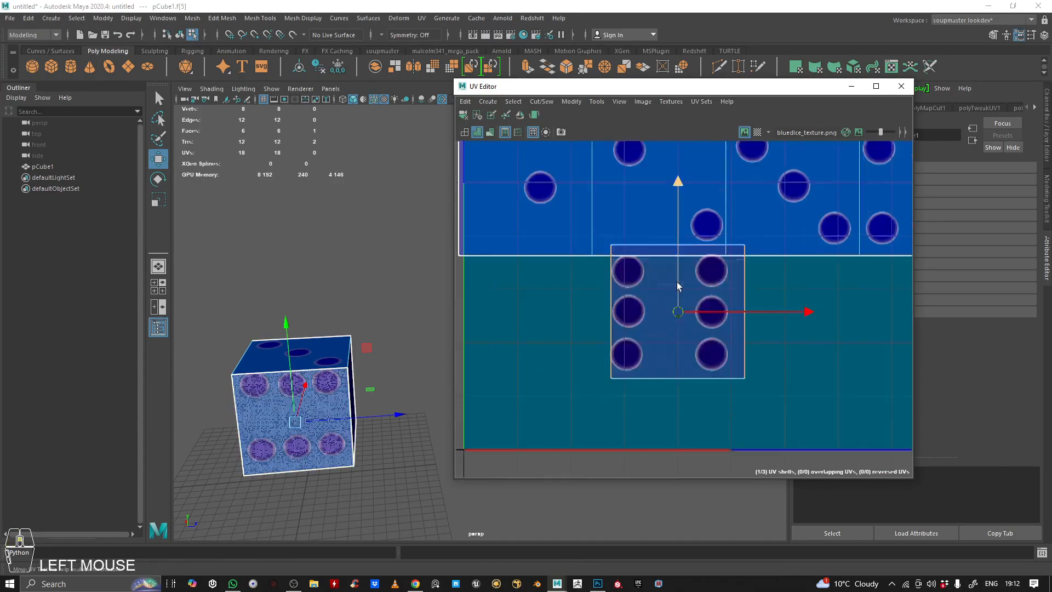
pyautogui.scroll(-2, 638, 217)
pyautogui.keyDown('alt'); pyautogui.moveTo(636, 223); pyautogui.dragTo(606, 296, button='middle'); pyautogui.keyUp('alt')
pyautogui.scroll(-4, 585, 273)
pyautogui.moveTo(623, 352); pyautogui.dragTo(636, 396)
# Move the upper detached face's UVs so they frame the five-dot pattern above the strip.
pyautogui.keyDown('alt'); pyautogui.moveTo(660, 251); pyautogui.dragTo(662, 279, button='middle'); pyautogui.keyUp('alt')
pyautogui.scroll(3, 648, 211)
pyautogui.keyDown('alt'); pyautogui.moveTo(649, 211); pyautogui.dragTo(647, 234, button='middle'); pyautogui.keyUp('alt')
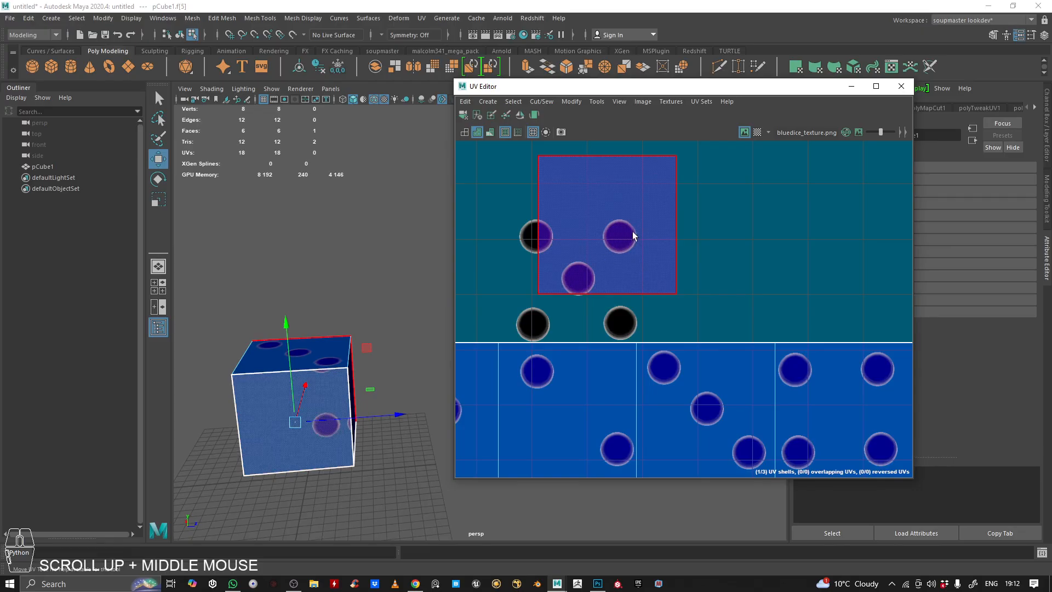
pyautogui.scroll(-3, 632, 233)
pyautogui.scroll(2, 634, 265)
pyautogui.keyDown('alt'); pyautogui.moveTo(641, 281); pyautogui.dragTo(662, 262, button='middle'); pyautogui.keyUp('alt')
pyautogui.click(636, 203)
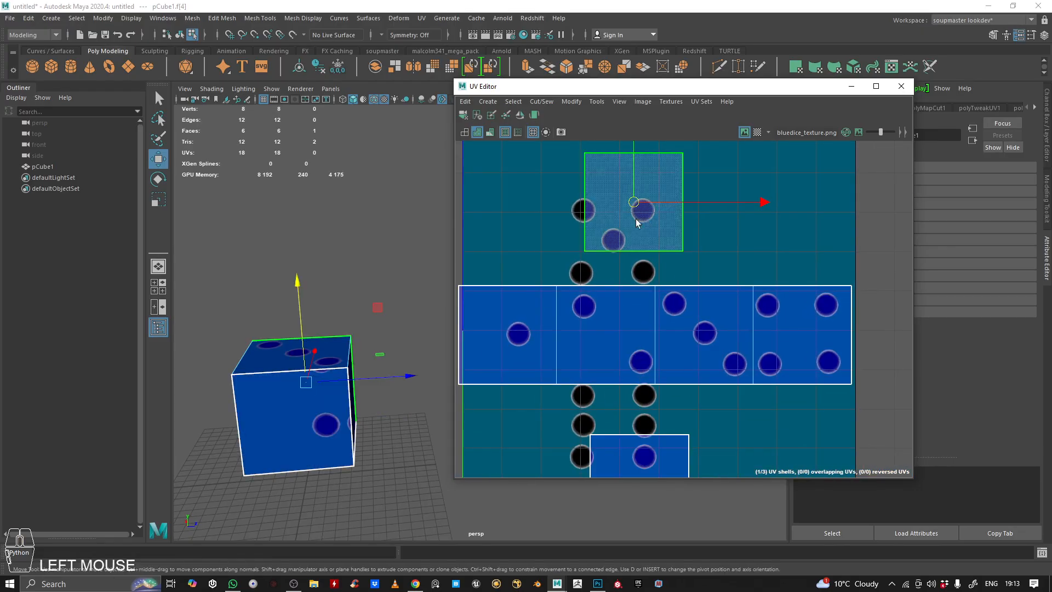
pyautogui.moveTo(635, 204); pyautogui.dragTo(614, 238)
pyautogui.keyDown('alt'); pyautogui.moveTo(613, 239); pyautogui.dragTo(625, 197, button='middle'); pyautogui.keyUp('alt')
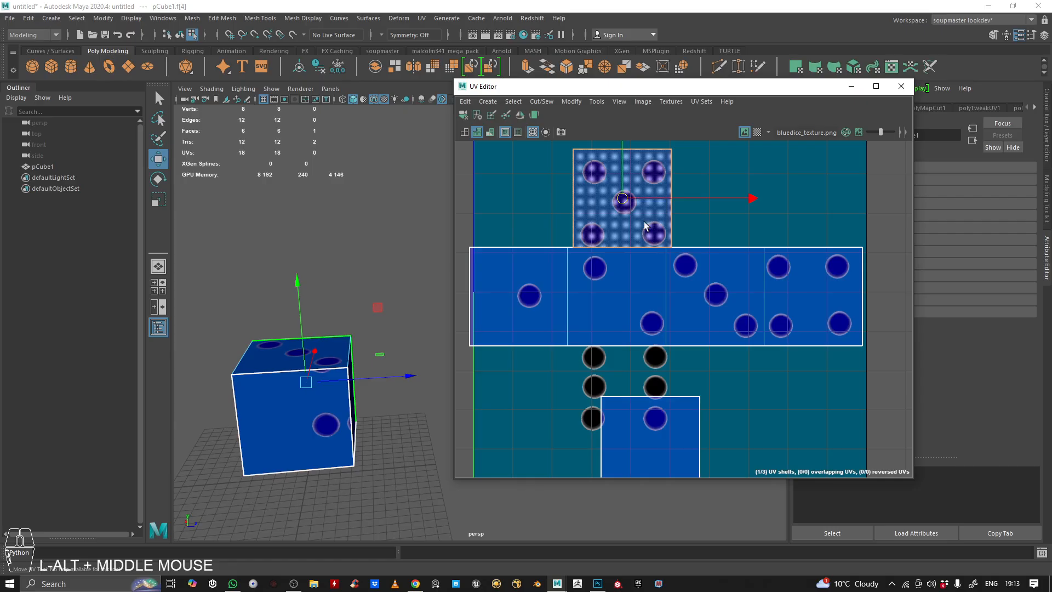
# Move the lower detached face's UVs over the six-dot pattern, and orbit the cube to view the textured sides.
pyautogui.click(672, 422)
pyautogui.keyDown('alt'); pyautogui.moveTo(652, 442); pyautogui.dragTo(651, 414, button='middle'); pyautogui.keyUp('alt')
pyautogui.moveTo(651, 415); pyautogui.dragTo(624, 363)
pyautogui.keyDown('alt'); pyautogui.moveTo(318, 346); pyautogui.dragTo(375, 348, button='middle'); pyautogui.keyUp('alt')
pyautogui.keyDown('alt'); pyautogui.moveTo(376, 349); pyautogui.dragTo(350, 329); pyautogui.keyUp('alt')
pyautogui.scroll(-2, 610, 306)
pyautogui.keyDown('alt'); pyautogui.moveTo(629, 268); pyautogui.dragTo(675, 299, button='middle'); pyautogui.keyUp('alt')
# Undo the placement of both detached faces, and move the upper face's UVs well clear of the five-dot pattern.
pyautogui.hotkey('ctrl', 'z')
pyautogui.hotkey('ctrl', 'z')
pyautogui.hotkey('ctrl', 'z')
pyautogui.scroll(3, 675, 299)
pyautogui.scroll(-2, 682, 270)
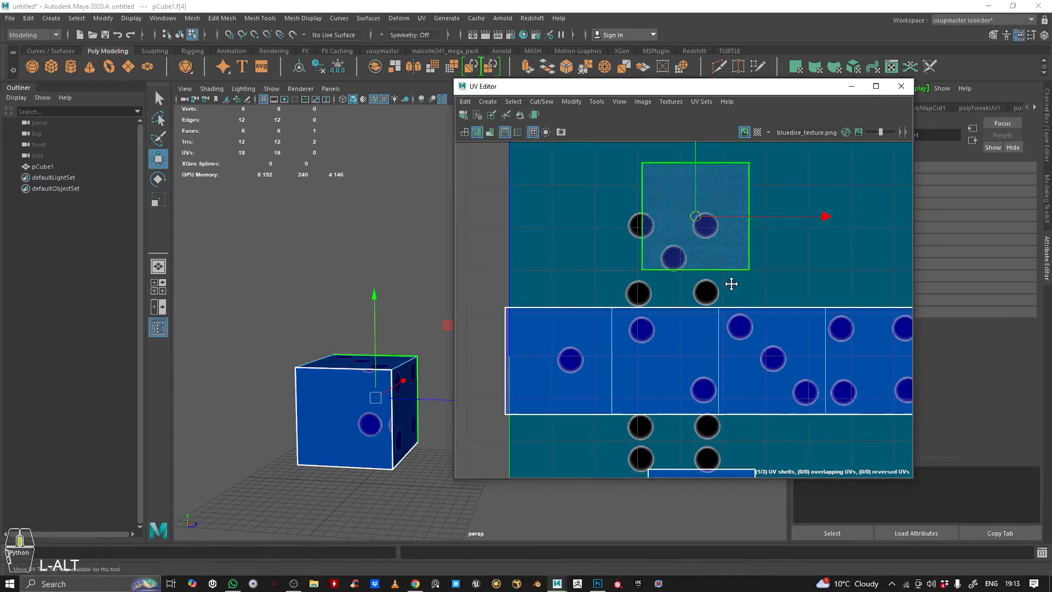
pyautogui.keyDown('alt'); pyautogui.moveTo(731, 282); pyautogui.dragTo(702, 252, button='middle'); pyautogui.keyUp('alt')
pyautogui.moveTo(677, 239); pyautogui.dragTo(775, 212)
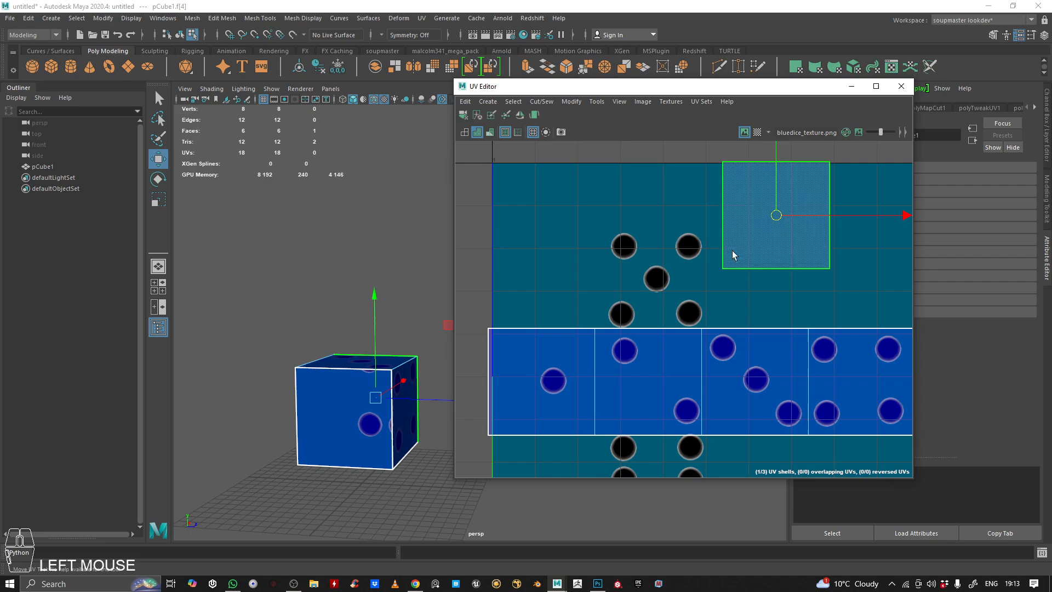
pyautogui.keyDown('alt'); pyautogui.moveTo(704, 259); pyautogui.dragTo(648, 224, button='middle'); pyautogui.keyUp('alt')
pyautogui.scroll(-3, 632, 243)
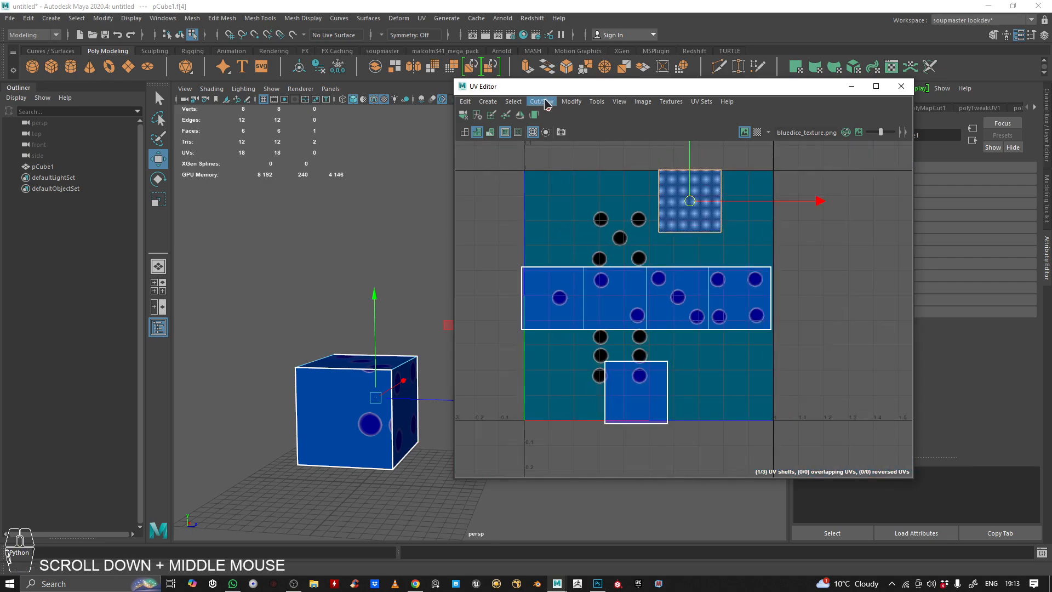
# Switch the UV layout to edge selection and select the strip's edge just below the five-dot pattern.
pyautogui.scroll(3, 691, 225)
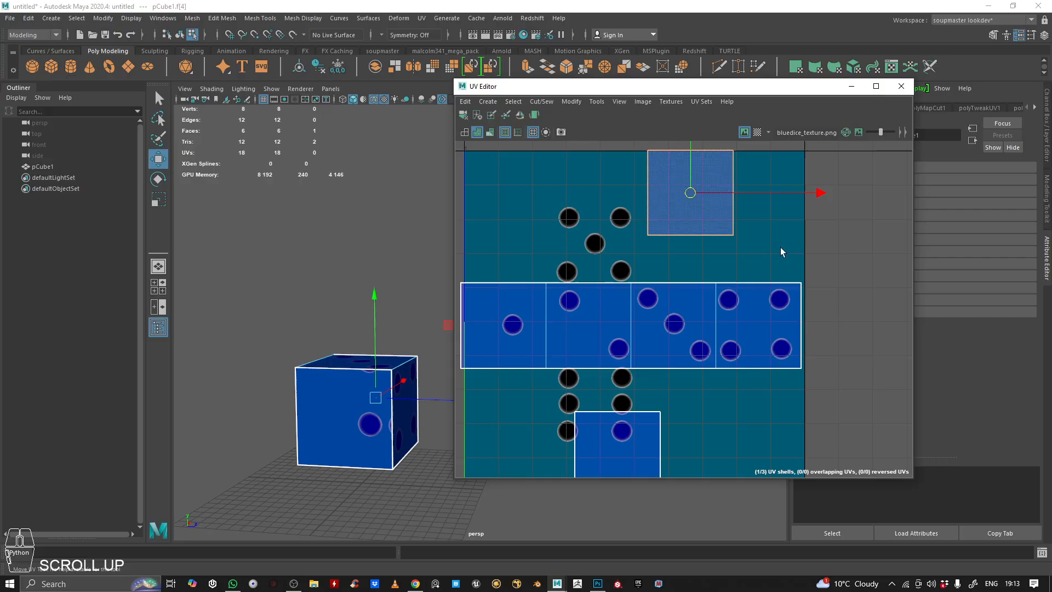
pyautogui.scroll(3, 617, 249)
pyautogui.keyDown('alt'); pyautogui.moveTo(618, 253); pyautogui.dragTo(654, 258, button='middle'); pyautogui.keyUp('alt')
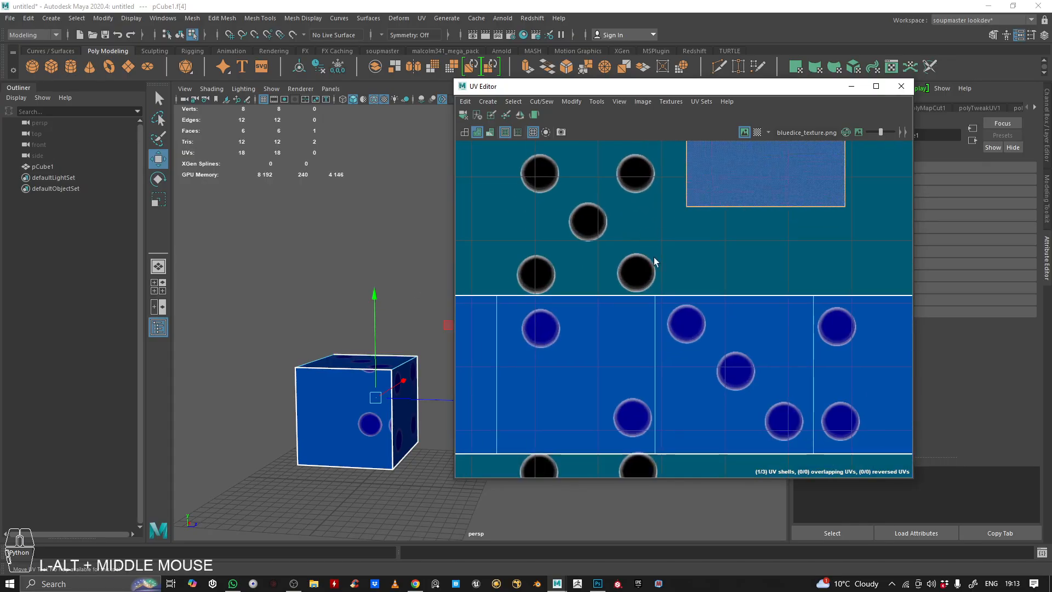
pyautogui.moveTo(656, 281); pyautogui.dragTo(679, 181, button='right')
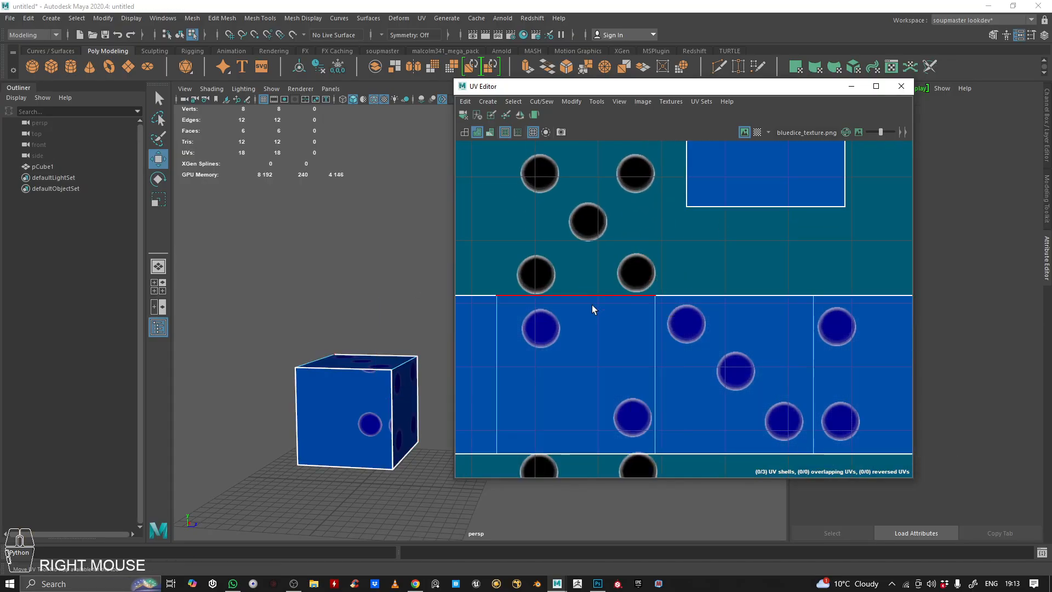
pyautogui.scroll(-3, 591, 305)
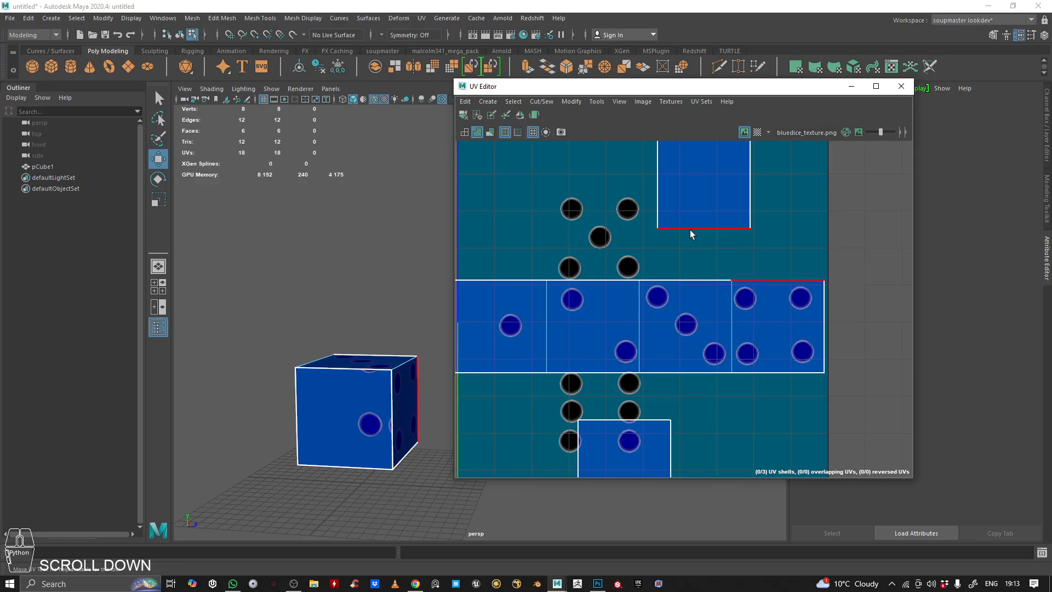
pyautogui.scroll(-2, 603, 283)
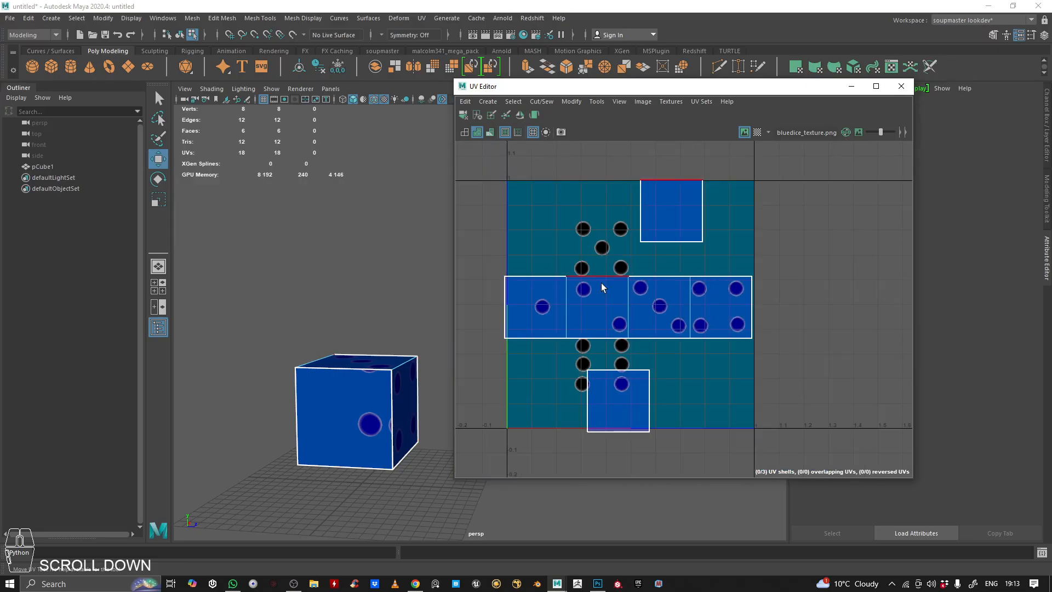
pyautogui.click(600, 280)
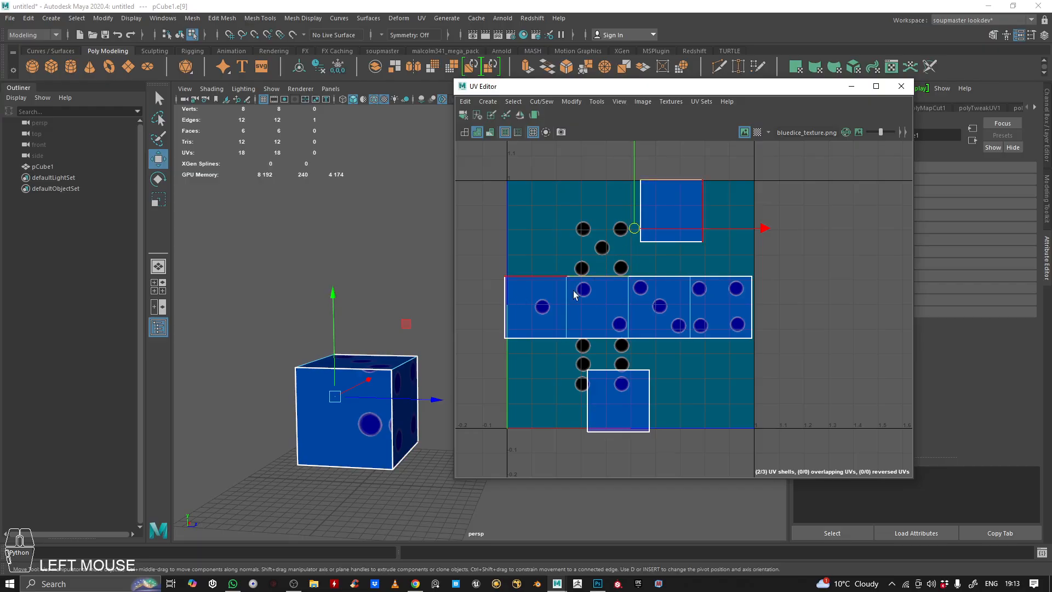
# Select the edge shared by the two-dot face and the upper detached face in both shells, and examine it on the cube.
pyautogui.scroll(3, 610, 282)
pyautogui.scroll(-3, 591, 255)
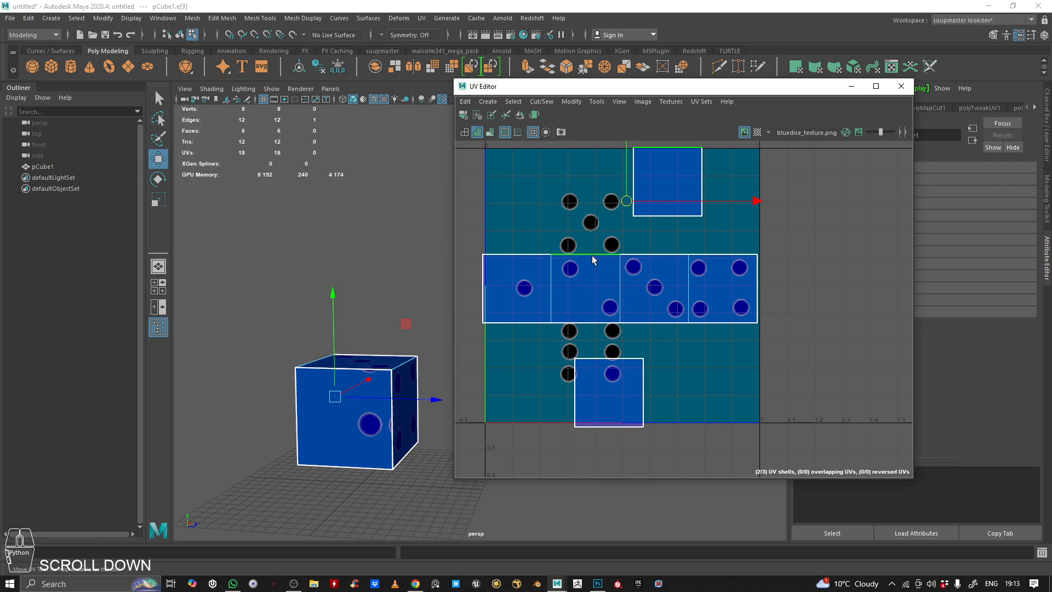
pyautogui.click(591, 256)
pyautogui.scroll(-2, 574, 196)
pyautogui.keyDown('alt'); pyautogui.moveTo(575, 196); pyautogui.dragTo(591, 233, button='middle'); pyautogui.keyUp('alt')
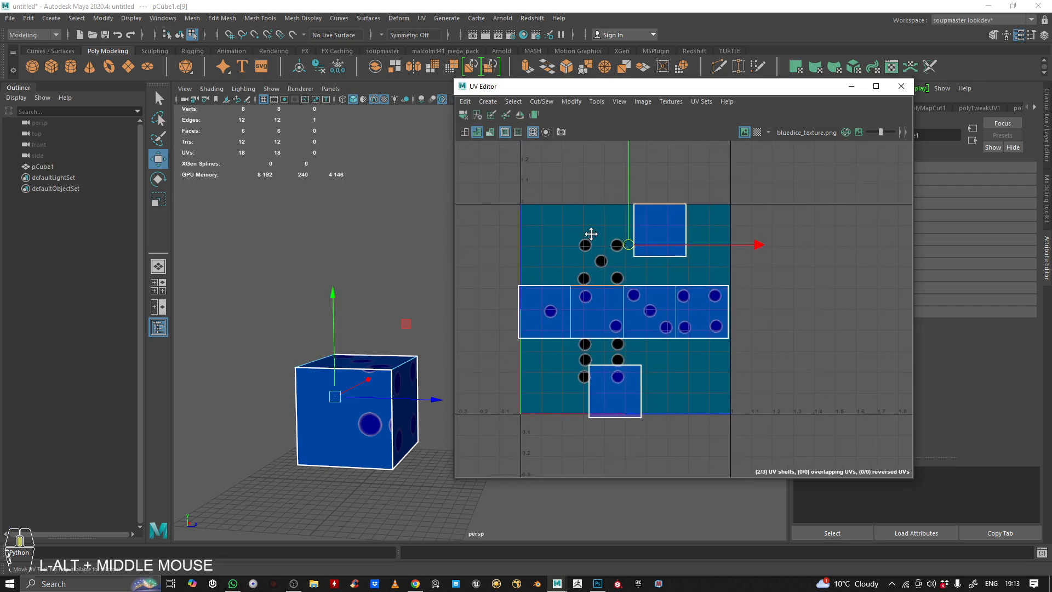
pyautogui.click(664, 206)
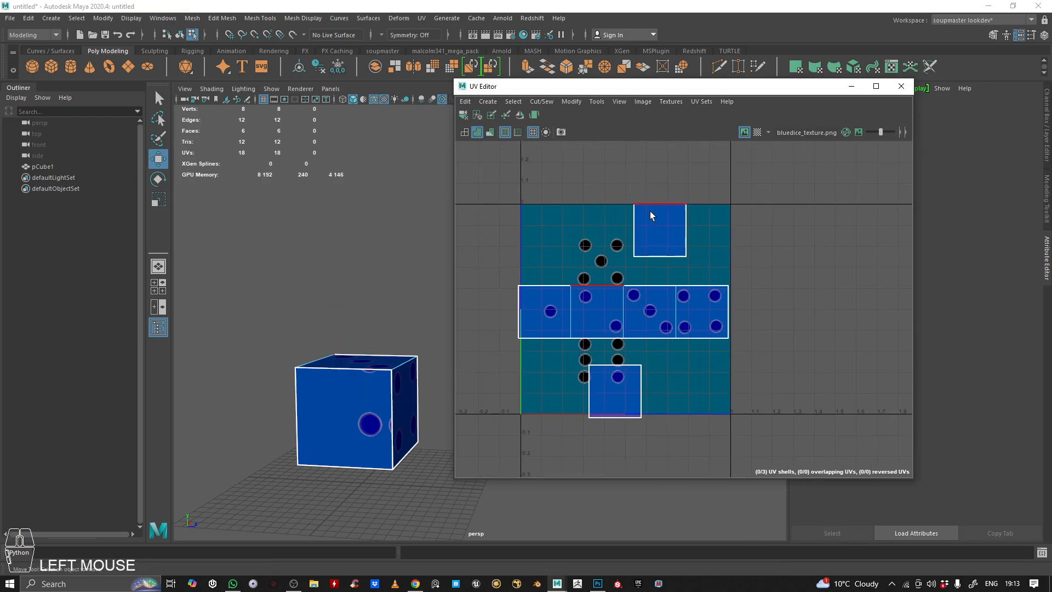
pyautogui.click(667, 203)
pyautogui.keyDown('alt'); pyautogui.moveTo(430, 301); pyautogui.dragTo(520, 314); pyautogui.keyUp('alt')
pyautogui.keyDown('alt'); pyautogui.moveTo(520, 314); pyautogui.dragTo(487, 315, button='right'); pyautogui.keyUp('alt')
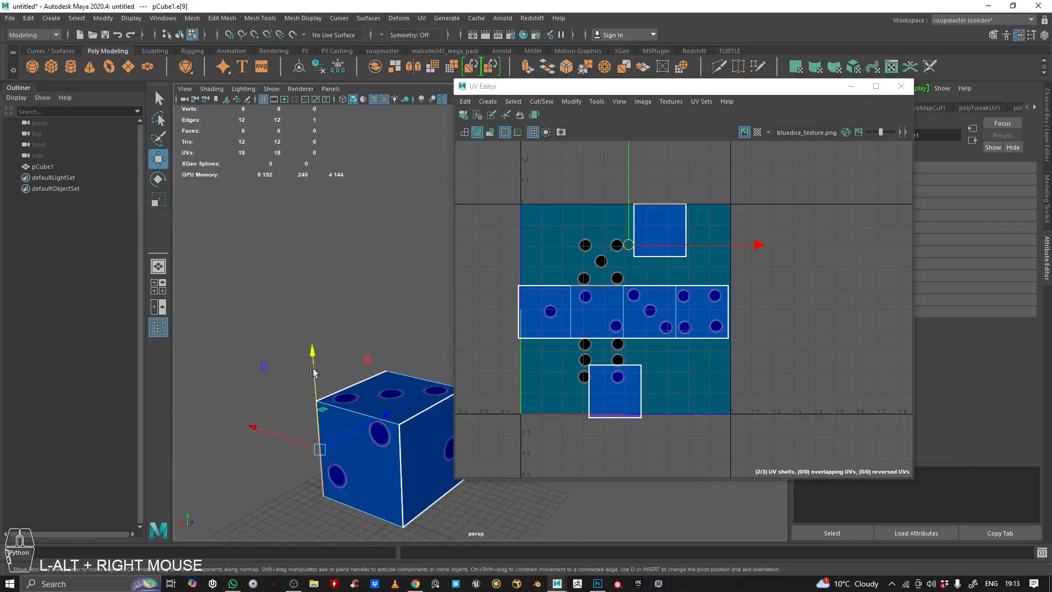
pyautogui.keyDown('alt'); pyautogui.moveTo(488, 315); pyautogui.dragTo(329, 272); pyautogui.keyUp('alt')
pyautogui.keyDown('alt'); pyautogui.moveTo(329, 272); pyautogui.dragTo(305, 284, button='middle'); pyautogui.keyUp('alt')
pyautogui.moveTo(305, 285)
pyautogui.keyDown('alt'); pyautogui.mouseDown()
pyautogui.moveTo(310, 298)
pyautogui.moveTo(323, 290)
pyautogui.mouseUp(); pyautogui.keyUp('alt')
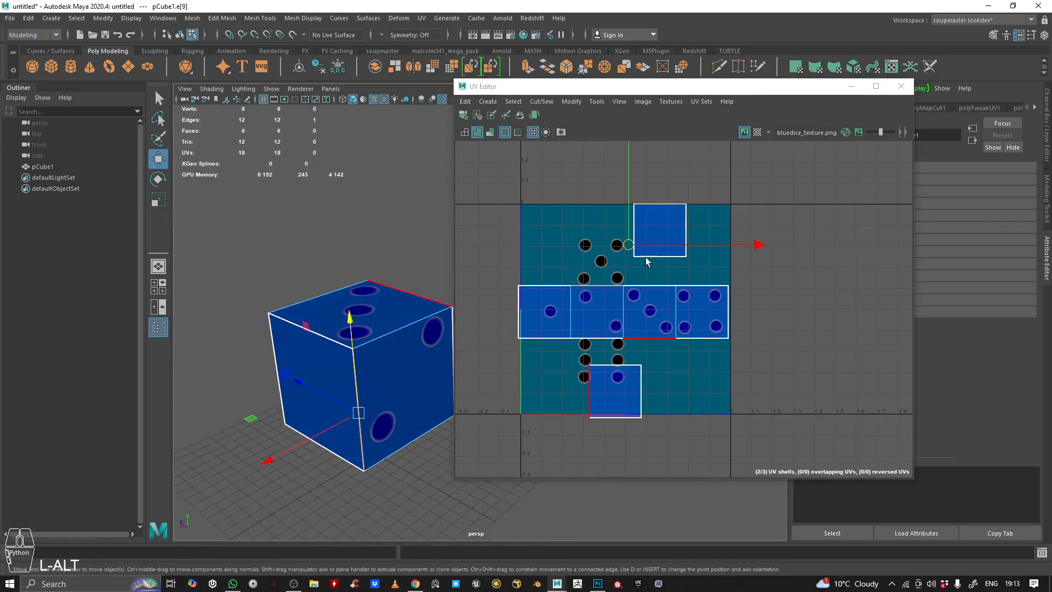
# Select the two-dot face's upper edge and use Move and Sew to attach the upper detached face over the five-dot pattern.
pyautogui.click(597, 198)
pyautogui.scroll(3, 629, 257)
pyautogui.keyDown('alt'); pyautogui.moveTo(629, 258); pyautogui.dragTo(693, 176, button='middle'); pyautogui.keyUp('alt')
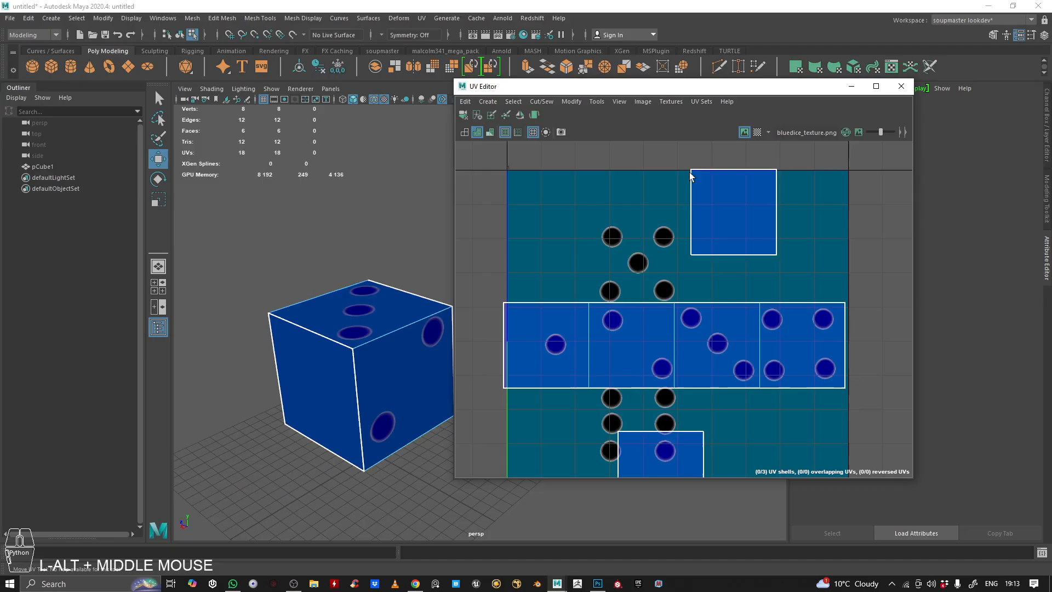
pyautogui.click(722, 168)
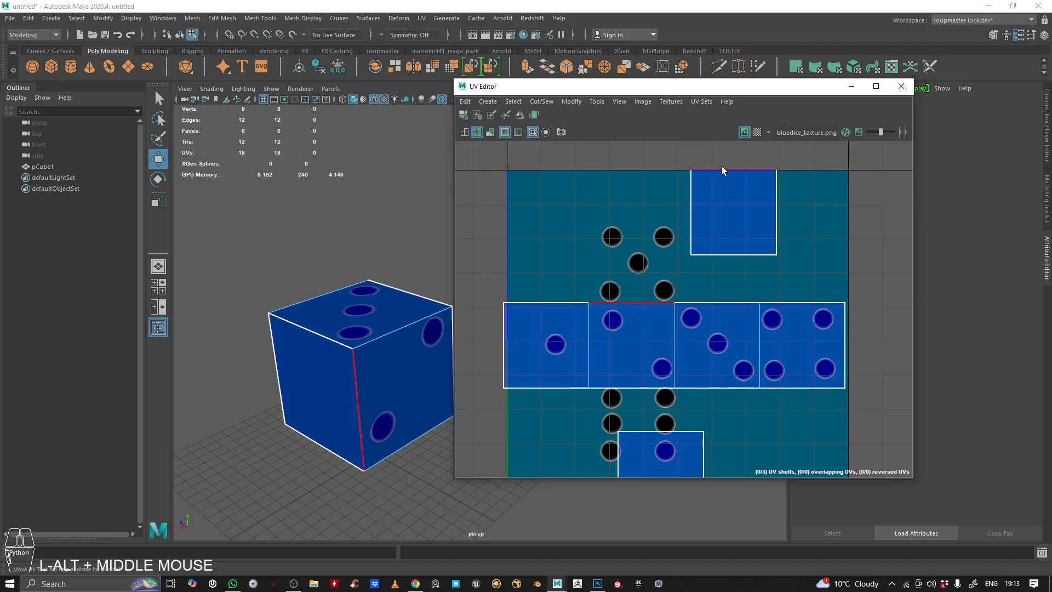
pyautogui.click(633, 305)
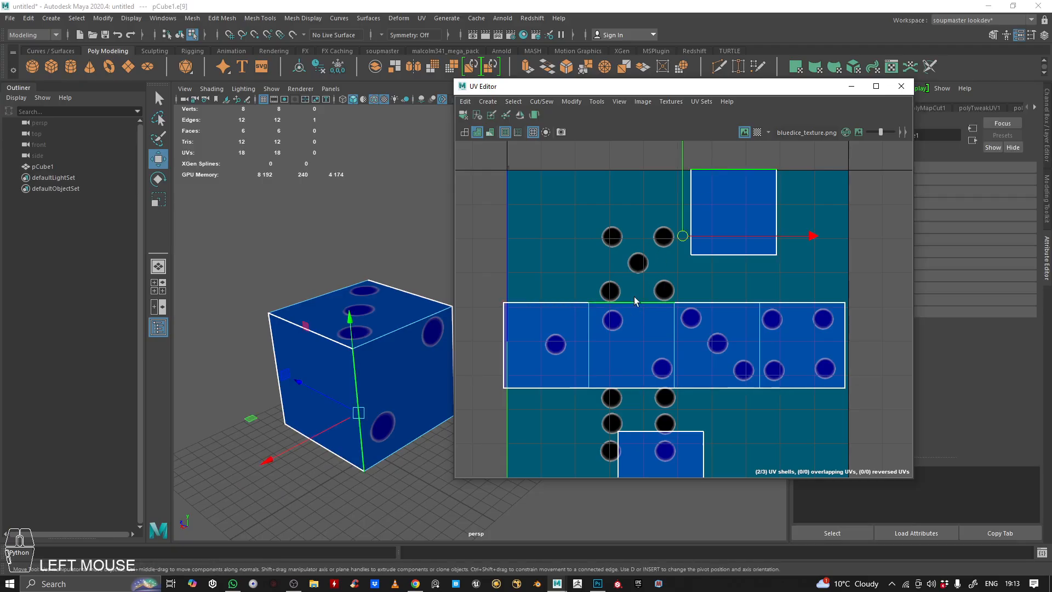
pyautogui.scroll(-2, 623, 316)
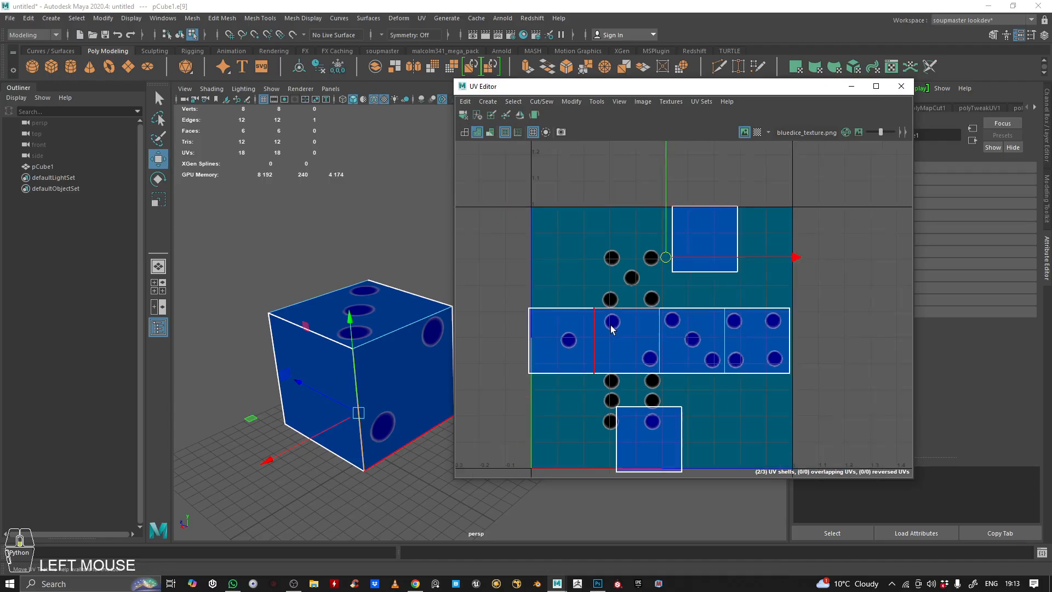
pyautogui.scroll(3, 621, 312)
pyautogui.scroll(-3, 622, 307)
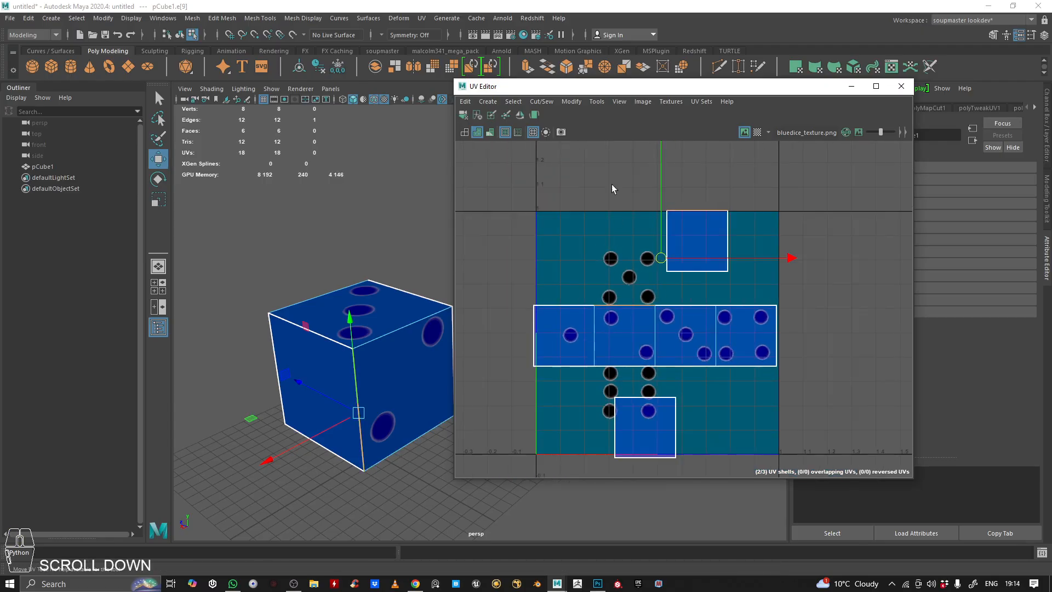
pyautogui.click(542, 101)
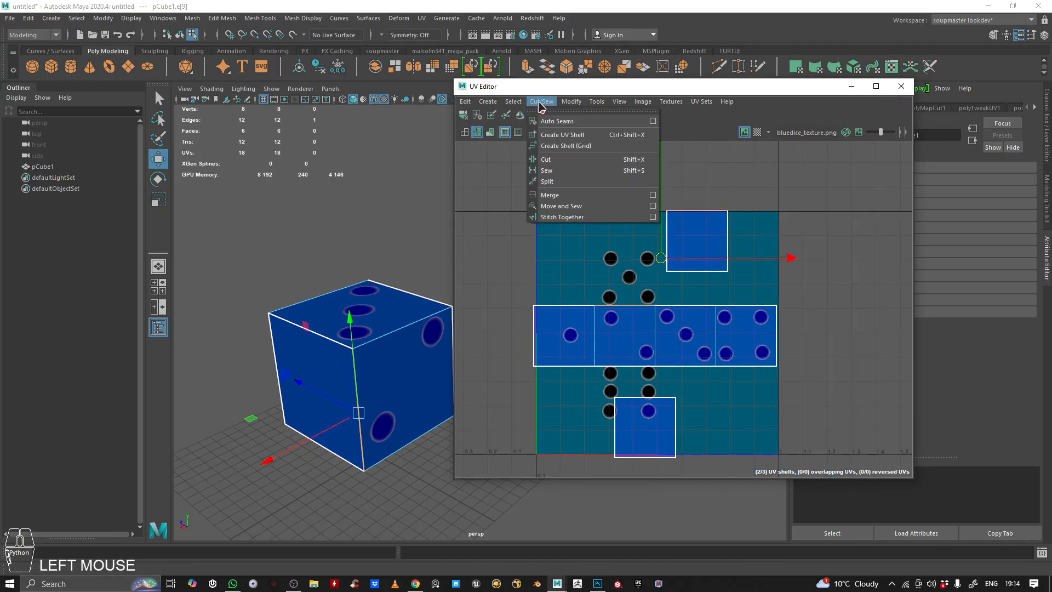
pyautogui.click(587, 204)
# Select the two-dot face's lower edge and view on the cube where it meets the remaining detached face.
pyautogui.keyDown('alt'); pyautogui.moveTo(630, 278); pyautogui.dragTo(653, 212, button='middle'); pyautogui.keyUp('alt')
pyautogui.scroll(3, 649, 300)
pyautogui.scroll(-2, 653, 212)
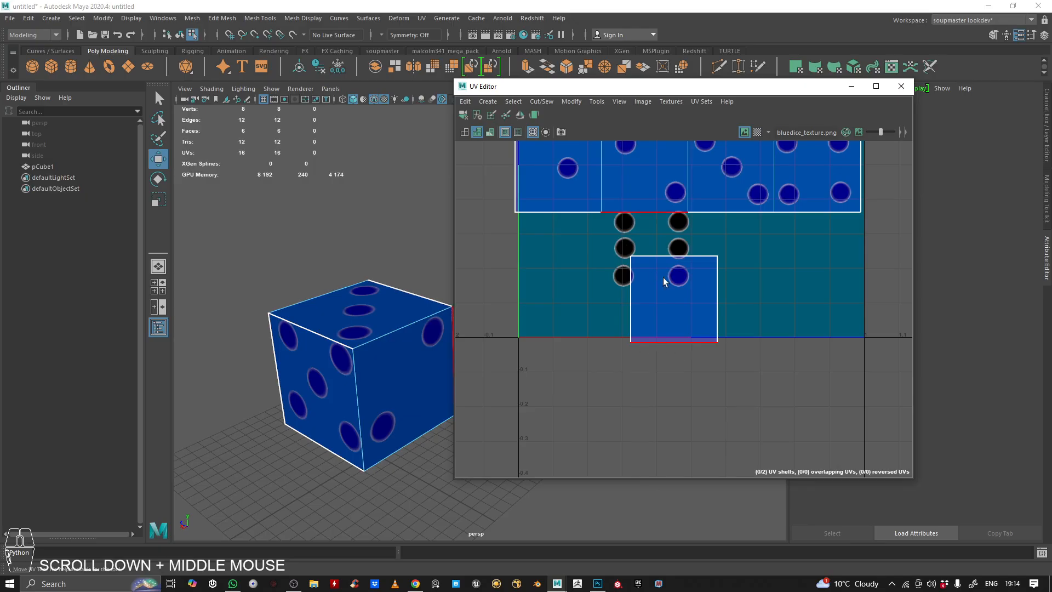
pyautogui.click(636, 210)
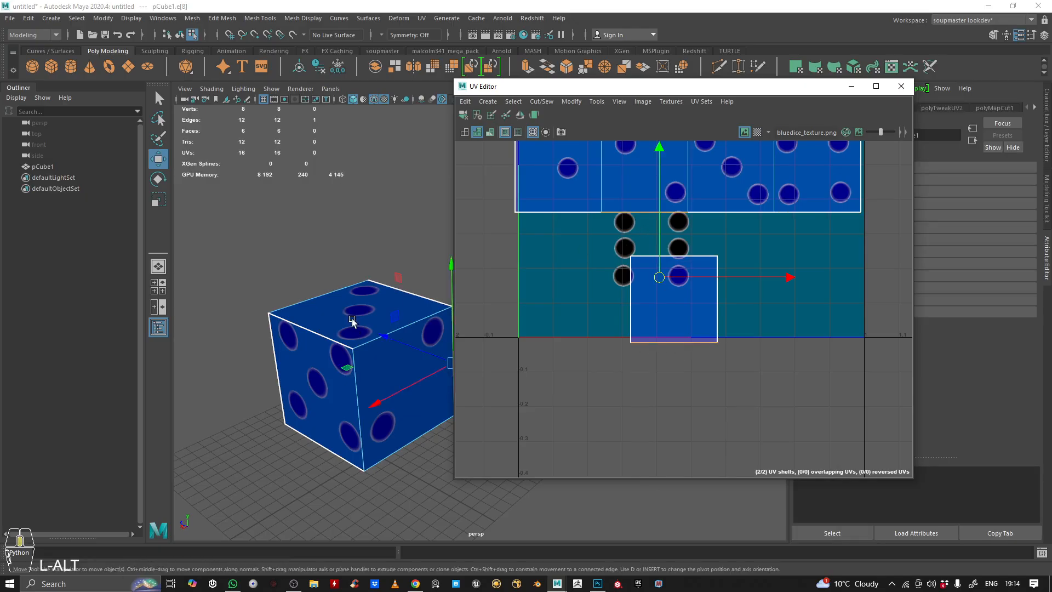
pyautogui.keyDown('alt'); pyautogui.moveTo(352, 318); pyautogui.dragTo(319, 313); pyautogui.keyUp('alt')
pyautogui.keyDown('alt'); pyautogui.moveTo(319, 313); pyautogui.dragTo(435, 305, button='right'); pyautogui.keyUp('alt')
pyautogui.keyDown('alt'); pyautogui.moveTo(280, 316); pyautogui.dragTo(350, 308, button='middle'); pyautogui.keyUp('alt')
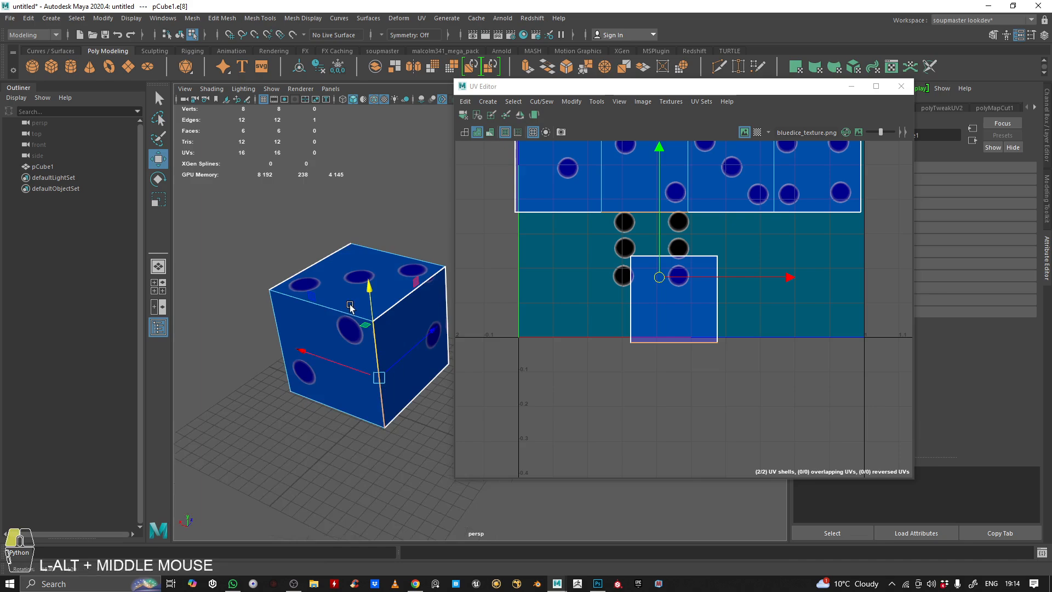
pyautogui.scroll(-2, 585, 280)
pyautogui.keyDown('alt'); pyautogui.moveTo(570, 211); pyautogui.dragTo(590, 267, button='middle'); pyautogui.keyUp('alt')
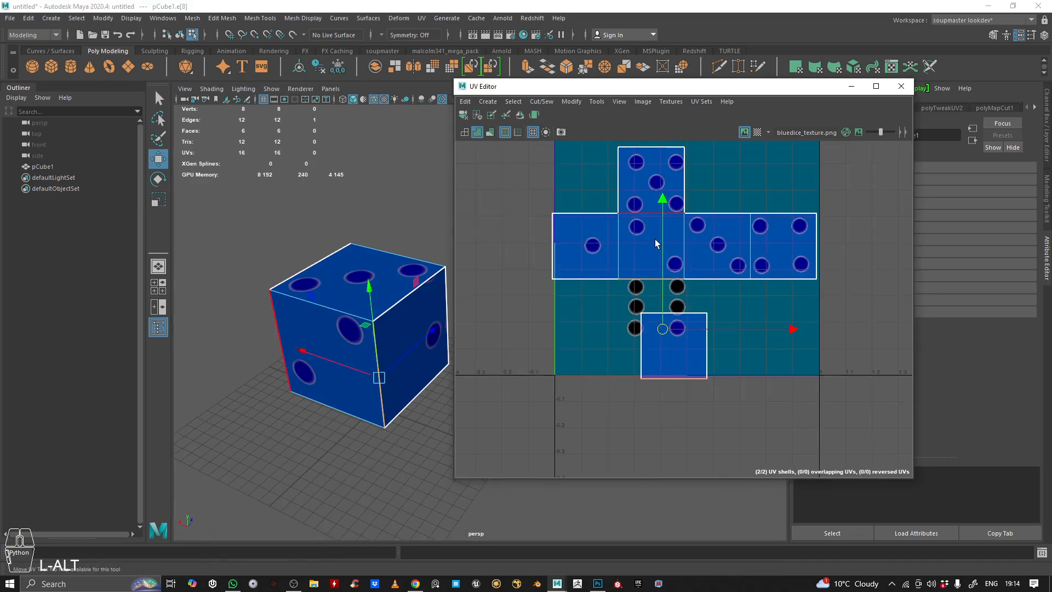
# Compare the remaining detached face's outer edge with the strip's lower edge, and examine the shared edge on the cube.
pyautogui.click(682, 388)
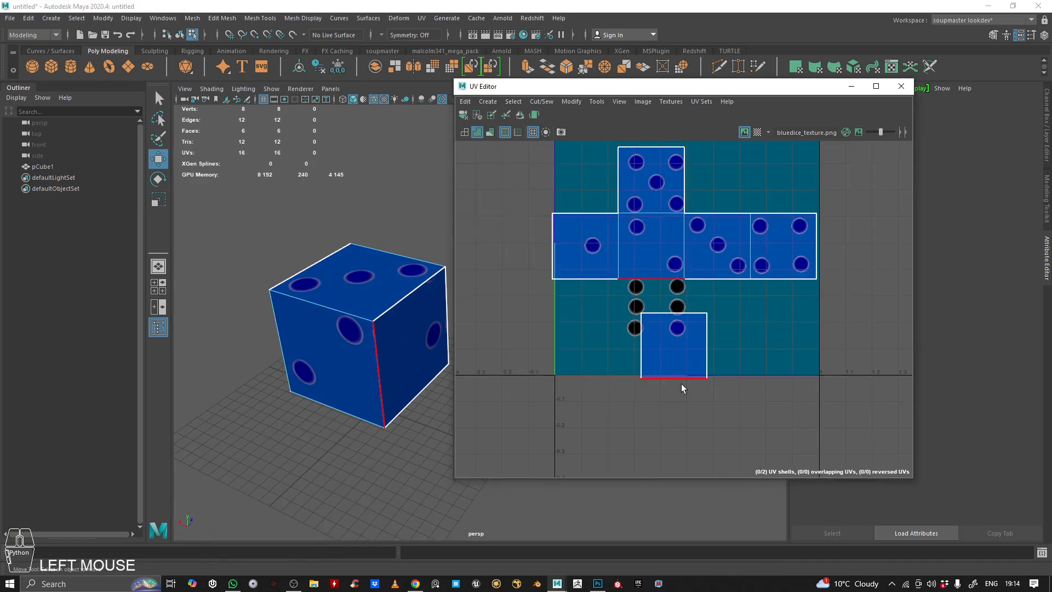
pyautogui.click(662, 281)
pyautogui.keyDown('alt'); pyautogui.moveTo(377, 281); pyautogui.dragTo(375, 300, button='middle'); pyautogui.keyUp('alt')
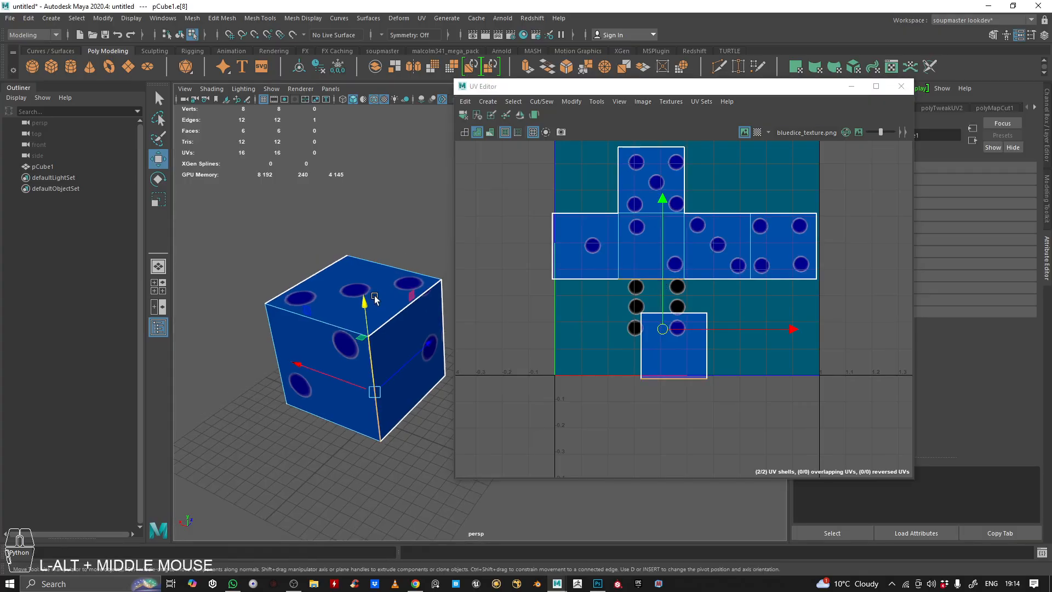
pyautogui.moveTo(376, 300)
pyautogui.keyDown('alt'); pyautogui.mouseDown()
pyautogui.moveTo(364, 279)
pyautogui.moveTo(374, 298)
pyautogui.mouseUp(); pyautogui.keyUp('alt')
pyautogui.keyDown('alt'); pyautogui.moveTo(373, 298); pyautogui.dragTo(427, 289, button='right'); pyautogui.keyUp('alt')
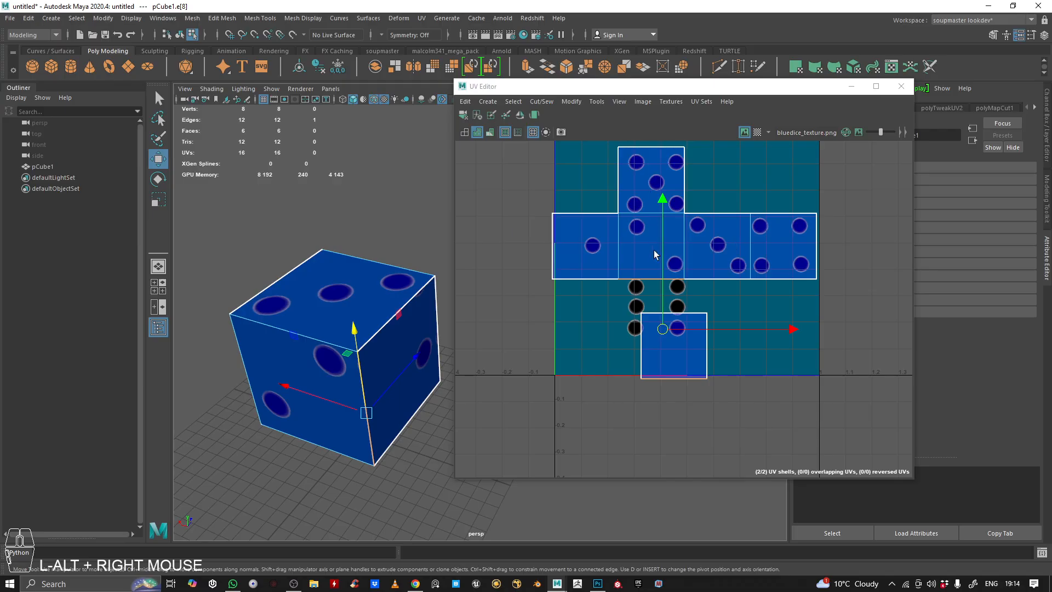
pyautogui.scroll(-1, 631, 256)
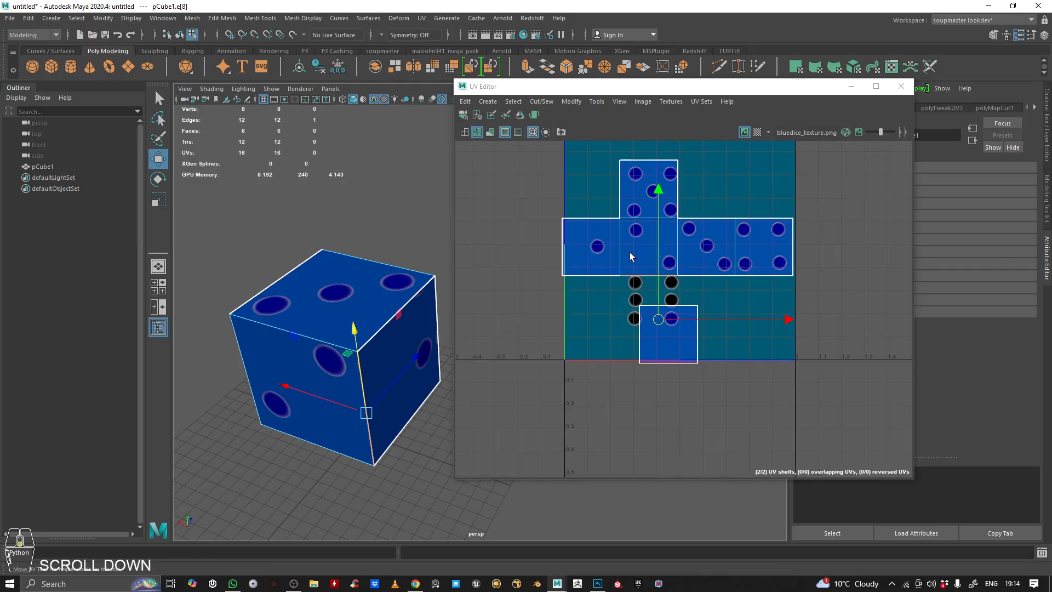
pyautogui.scroll(2, 630, 252)
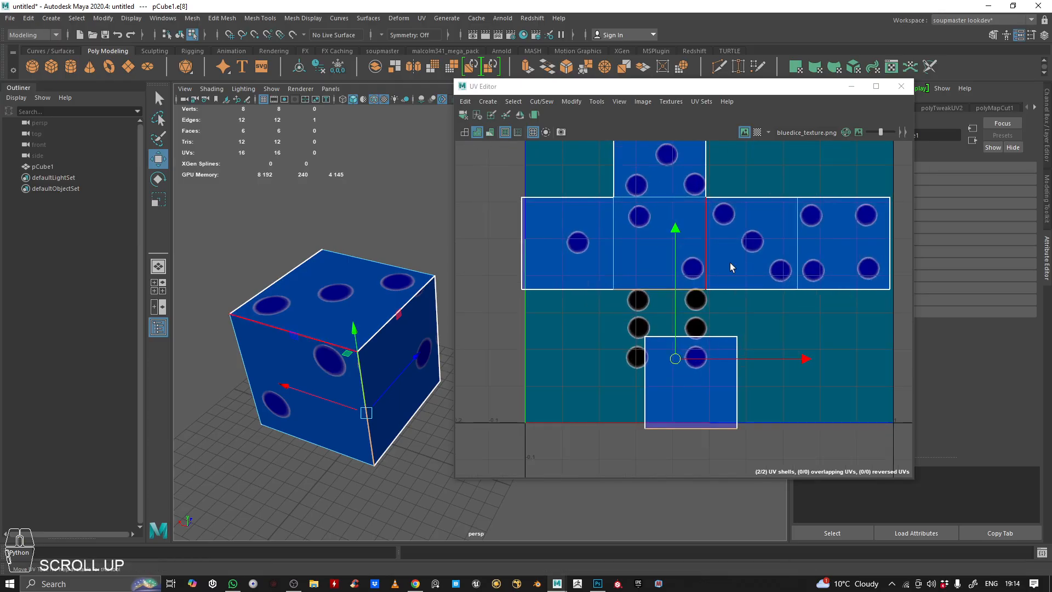
# Select the shared edge below the two-dot face and use Move and Sew to attach the remaining face over the six-dot pattern.
pyautogui.click(566, 287)
pyautogui.click(669, 290)
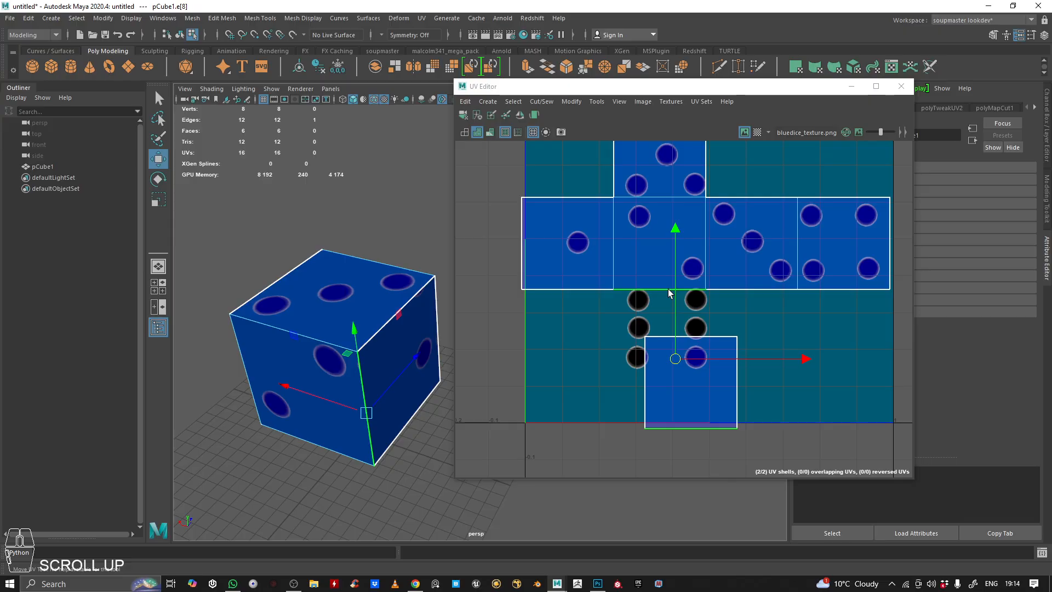
pyautogui.scroll(-2, 669, 293)
pyautogui.click(684, 275)
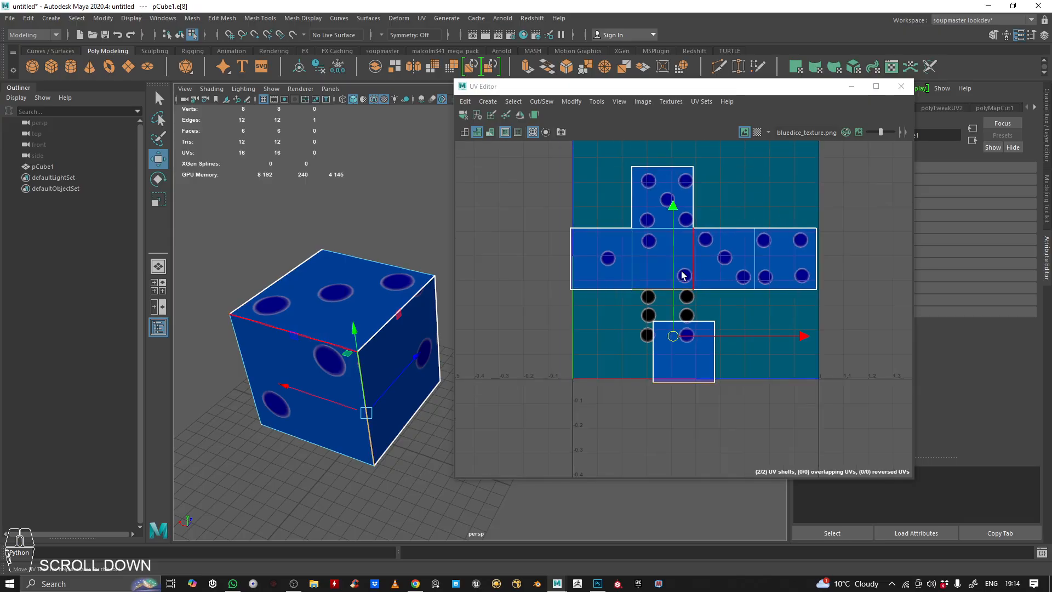
pyautogui.scroll(-1, 691, 260)
pyautogui.keyDown('alt'); pyautogui.moveTo(692, 257); pyautogui.dragTo(695, 280, button='middle'); pyautogui.keyUp('alt')
pyautogui.scroll(3, 699, 284)
pyautogui.scroll(-2, 709, 288)
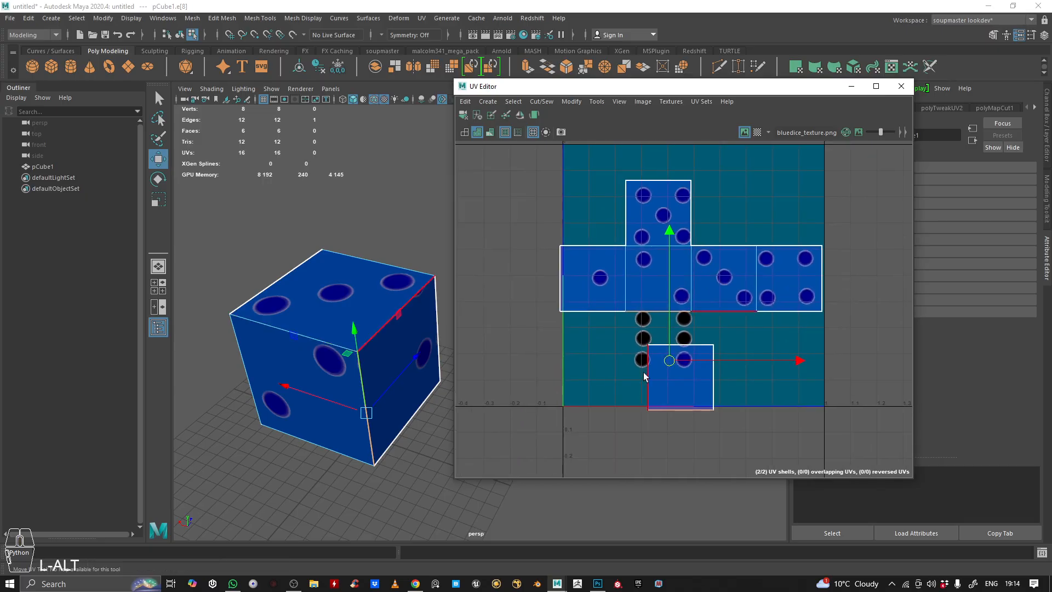
pyautogui.scroll(3, 620, 374)
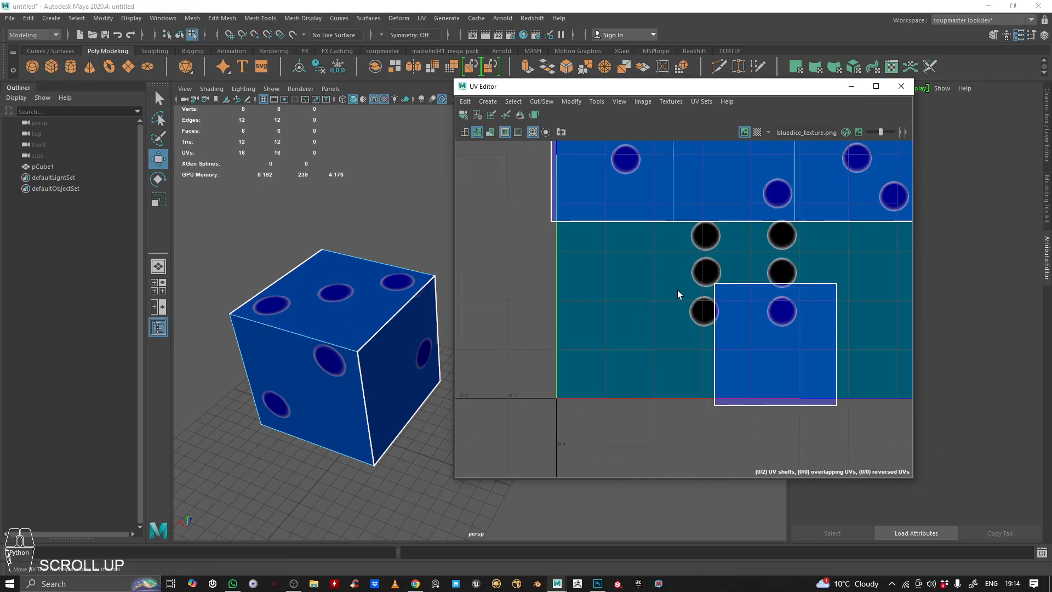
pyautogui.click(726, 222)
pyautogui.keyDown('alt'); pyautogui.moveTo(579, 343); pyautogui.dragTo(563, 353, button='middle'); pyautogui.keyUp('alt')
pyautogui.click(541, 101)
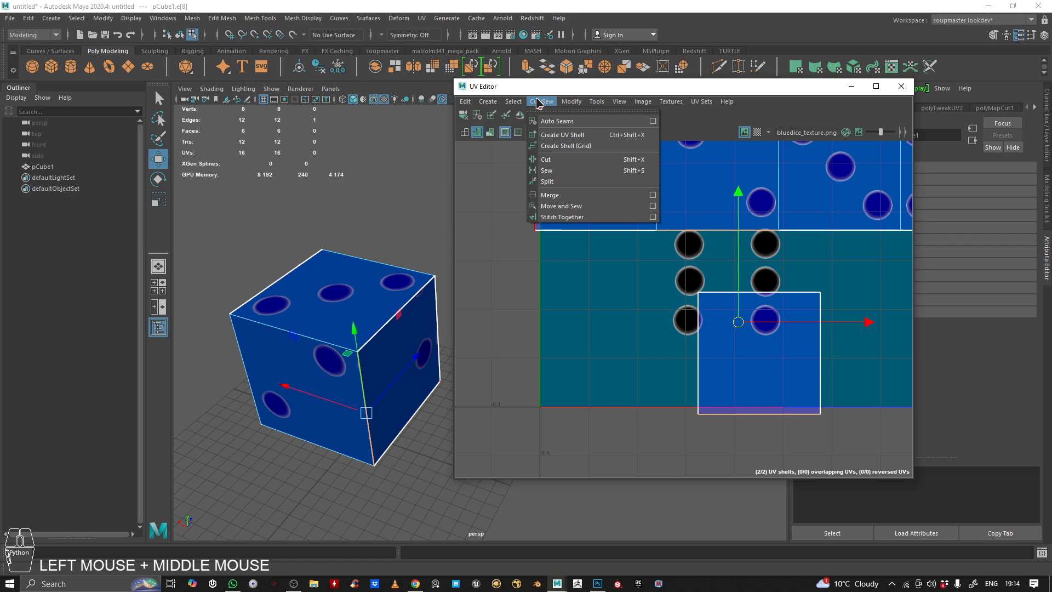
pyautogui.click(572, 207)
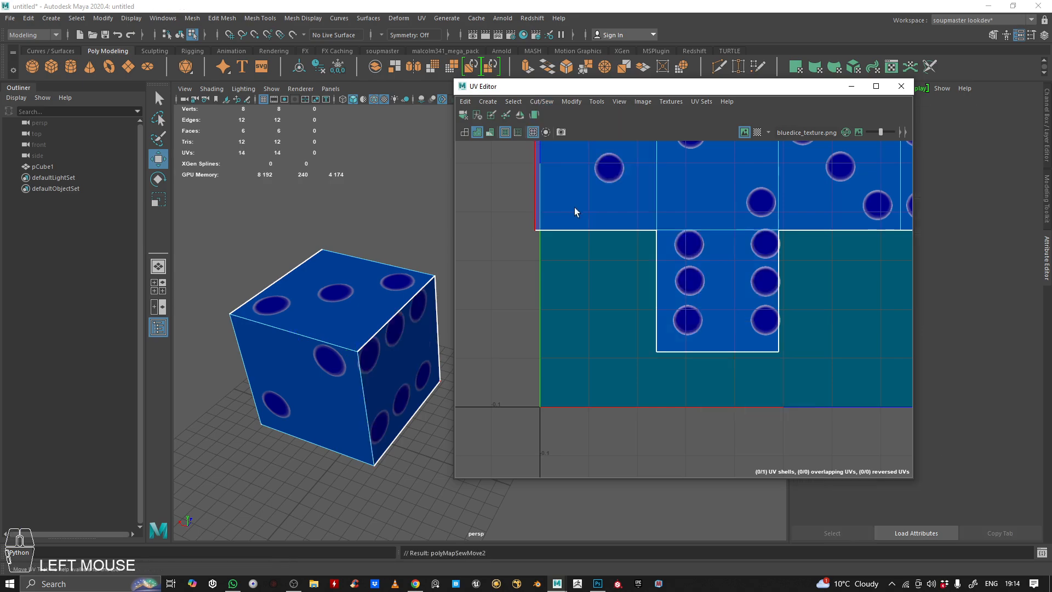
# Select the complete cross-shaped UV shell and shift it slightly right to line up with the texture's edges.
pyautogui.scroll(-2, 746, 296)
pyautogui.keyDown('alt'); pyautogui.moveTo(746, 296); pyautogui.dragTo(668, 357, button='middle'); pyautogui.keyUp('alt')
pyautogui.scroll(-2, 668, 356)
pyautogui.click(798, 188)
pyautogui.moveTo(800, 189); pyautogui.dragTo(692, 137, button='right')
pyautogui.click(690, 300)
pyautogui.moveTo(685, 284); pyautogui.dragTo(689, 285)
pyautogui.hotkey('ctrl', 'z')
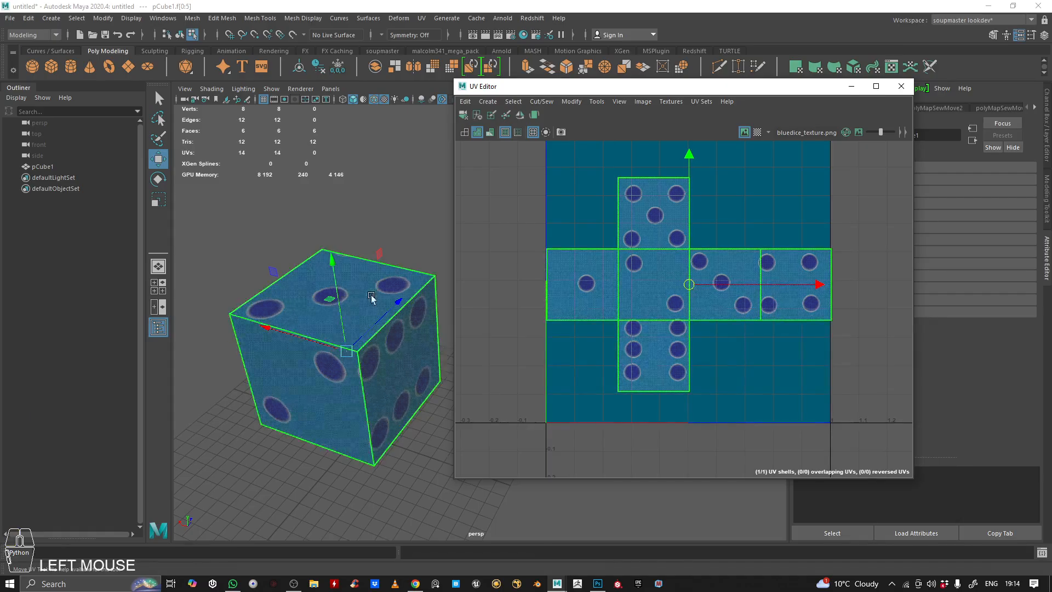
# Orbit the cube to view its three-dot face, and nudge the complete UV shell slightly to refine the dots' placement.
pyautogui.keyDown('alt'); pyautogui.moveTo(356, 258); pyautogui.dragTo(335, 290); pyautogui.keyUp('alt')
pyautogui.moveTo(335, 291); pyautogui.dragTo(435, 192, button='right')
pyautogui.keyDown('alt'); pyautogui.moveTo(368, 214); pyautogui.dragTo(361, 237); pyautogui.keyUp('alt')
pyautogui.click(368, 285)
pyautogui.moveTo(723, 282); pyautogui.dragTo(634, 263, button='right')
pyautogui.click(636, 264)
pyautogui.scroll(3, 647, 269)
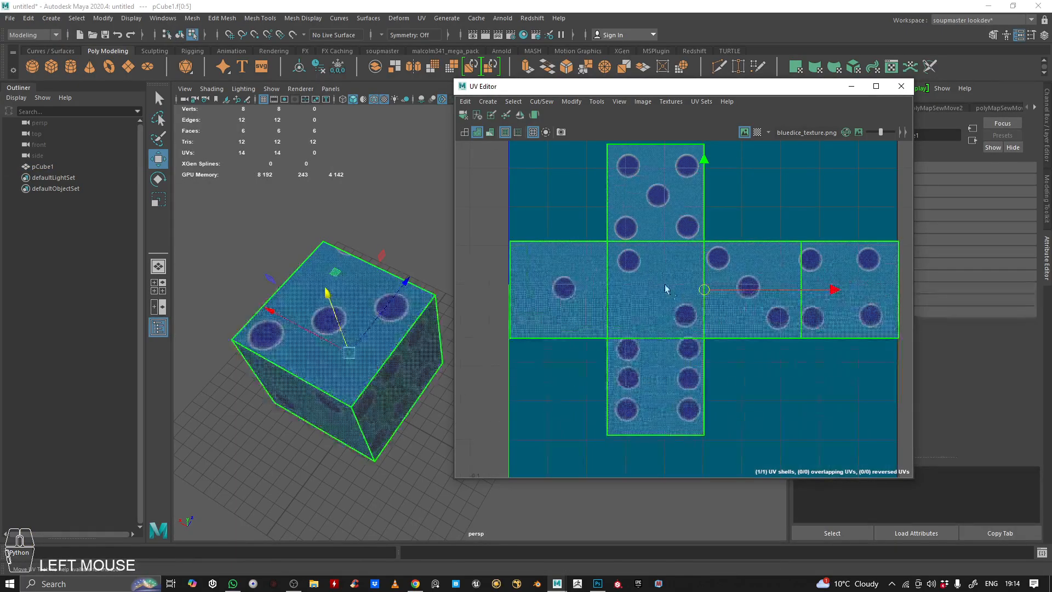
pyautogui.moveTo(704, 291); pyautogui.dragTo(703, 290)
pyautogui.scroll(-4, 643, 277)
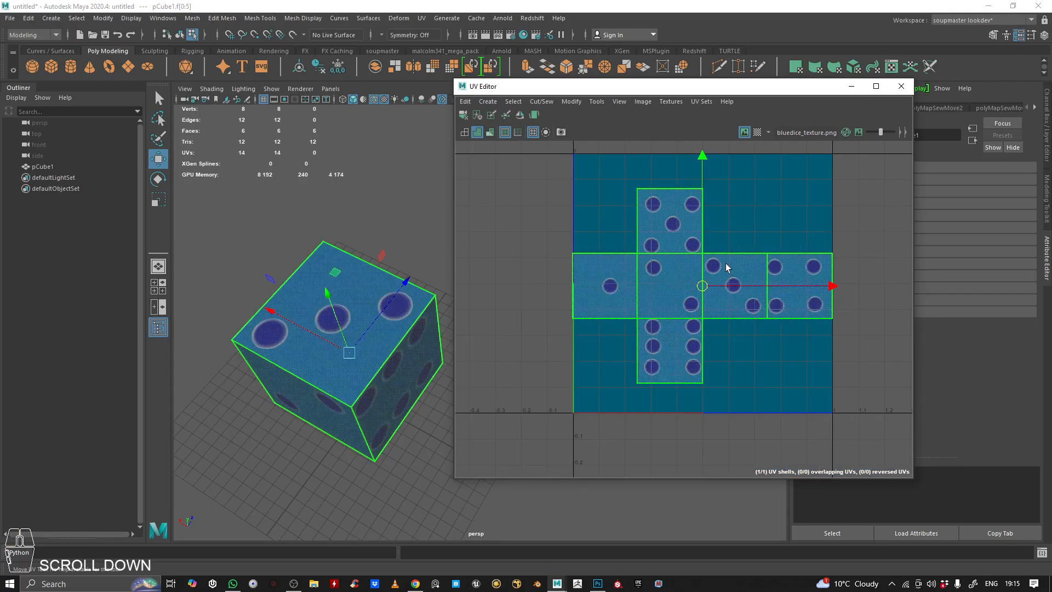
# Switch the cube to edge mode, select edges around its three-dot face, and compare them with the enlarged UV layout.
pyautogui.scroll(3, 643, 277)
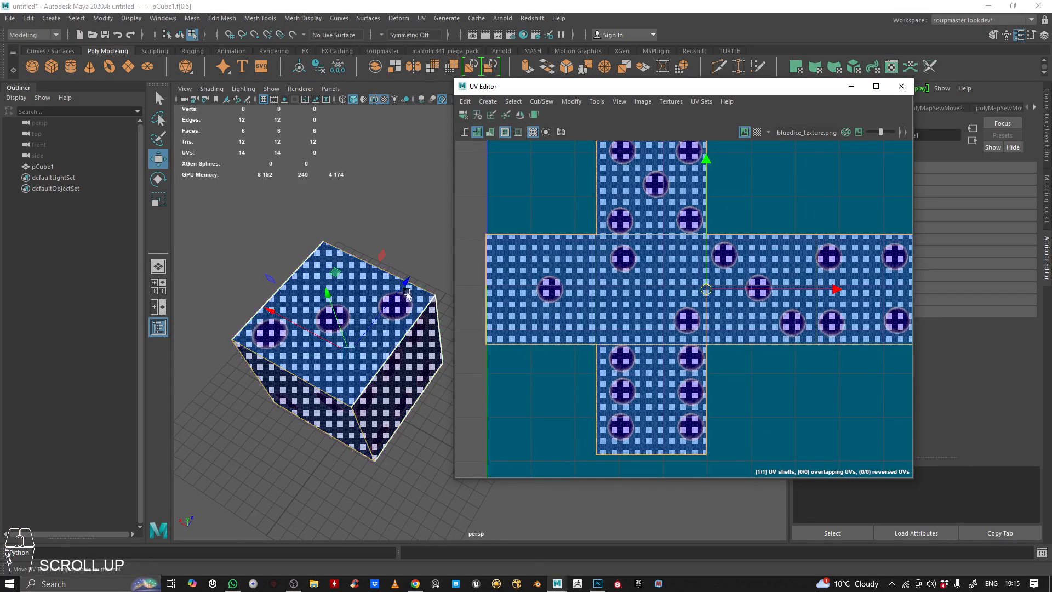
pyautogui.keyDown('alt'); pyautogui.moveTo(404, 300); pyautogui.dragTo(369, 266); pyautogui.keyUp('alt')
pyautogui.moveTo(335, 292); pyautogui.dragTo(354, 224, button='right')
pyautogui.click(393, 217)
pyautogui.keyDown('alt'); pyautogui.moveTo(354, 225); pyautogui.dragTo(315, 205); pyautogui.keyUp('alt')
pyautogui.doubleClick(376, 255)
pyautogui.keyDown('alt'); pyautogui.moveTo(357, 335); pyautogui.dragTo(340, 302); pyautogui.keyUp('alt')
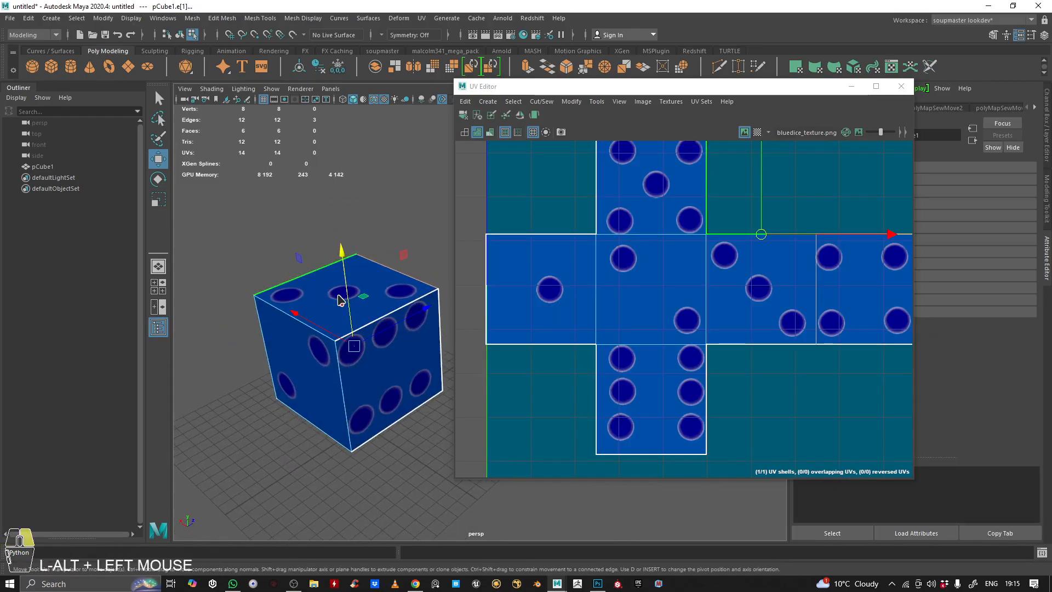
# Return the cube to object mode and select the whole object.
pyautogui.moveTo(339, 302); pyautogui.dragTo(415, 190, button='right')
pyautogui.click(416, 190)
pyautogui.moveTo(256, 211); pyautogui.dragTo(342, 284)
pyautogui.keyDown('alt'); pyautogui.moveTo(342, 284); pyautogui.dragTo(311, 286, button='middle'); pyautogui.keyUp('alt')
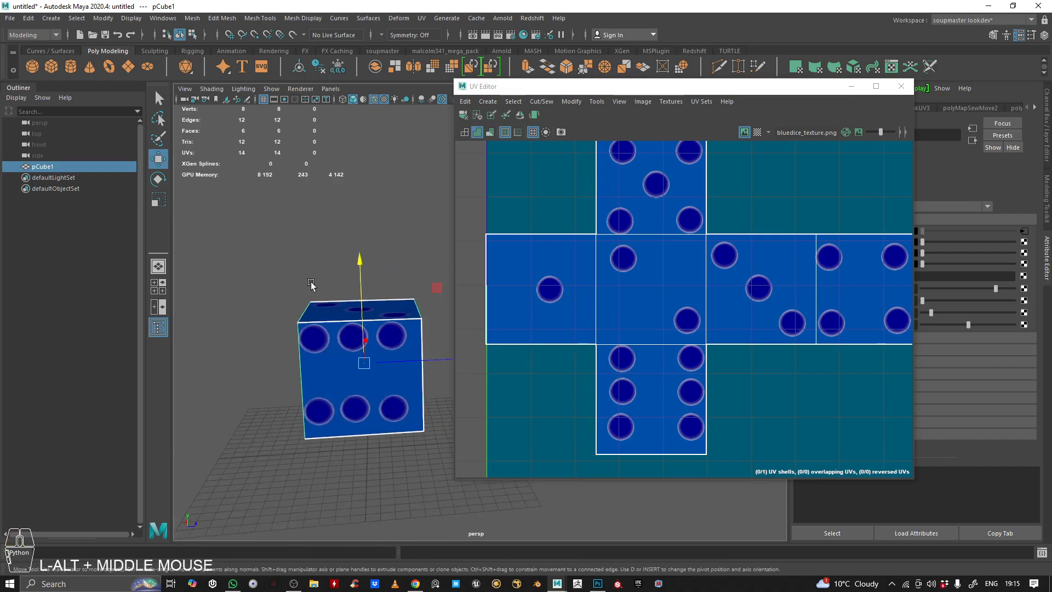
# Orbit around the textured cube to check the dots on its faces against the full cross-shaped UV layout.
pyautogui.keyDown('alt'); pyautogui.moveTo(312, 287); pyautogui.dragTo(334, 310); pyautogui.keyUp('alt')
pyautogui.keyDown('alt'); pyautogui.moveTo(334, 310); pyautogui.dragTo(331, 279, button='right'); pyautogui.keyUp('alt')
pyautogui.keyDown('alt'); pyautogui.moveTo(331, 278); pyautogui.dragTo(346, 289); pyautogui.keyUp('alt')
pyautogui.keyDown('alt'); pyautogui.moveTo(346, 288); pyautogui.dragTo(350, 399, button='middle'); pyautogui.keyUp('alt')
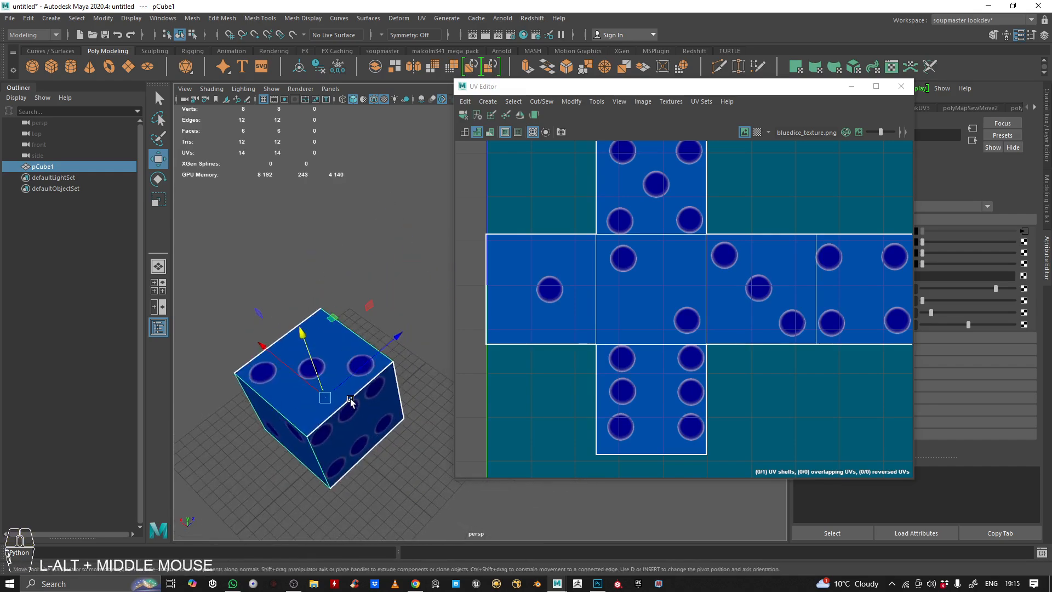
pyautogui.keyDown('alt'); pyautogui.moveTo(350, 399); pyautogui.dragTo(352, 323, button='right'); pyautogui.keyUp('alt')
pyautogui.keyDown('alt'); pyautogui.moveTo(353, 323); pyautogui.dragTo(366, 303); pyautogui.keyUp('alt')
pyautogui.keyDown('alt'); pyautogui.moveTo(366, 303); pyautogui.dragTo(346, 337, button='right'); pyautogui.keyUp('alt')
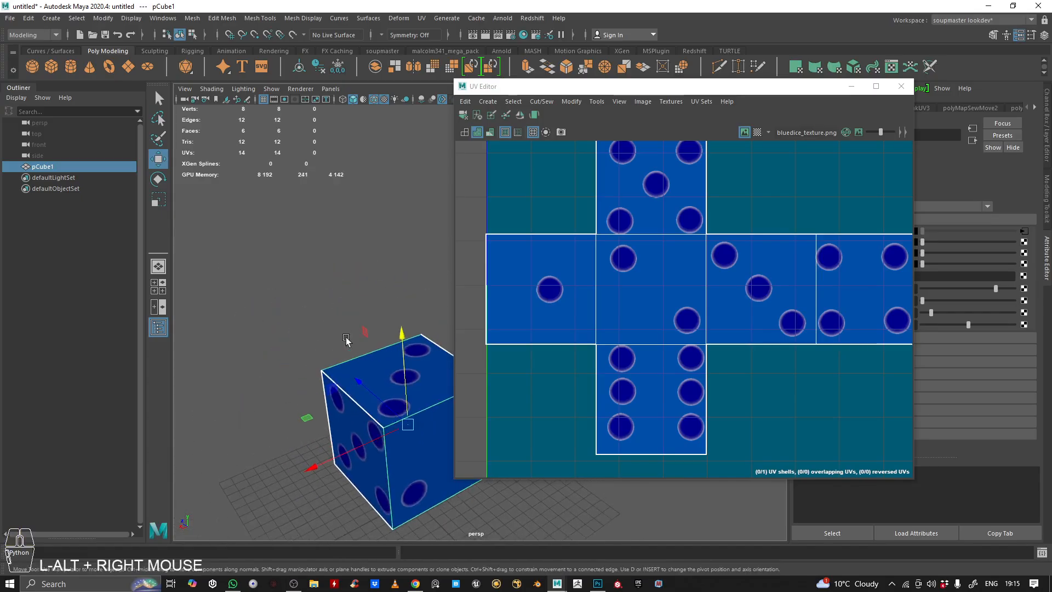
pyautogui.keyDown('alt'); pyautogui.moveTo(346, 337); pyautogui.dragTo(296, 298); pyautogui.keyUp('alt')
pyautogui.scroll(-4, 643, 297)
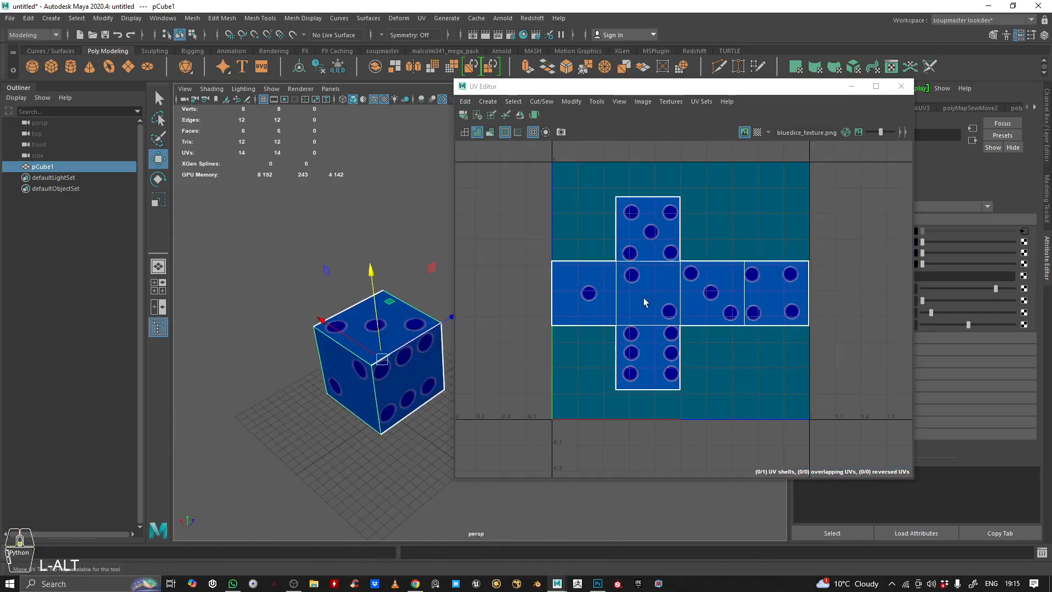
pyautogui.keyDown('alt'); pyautogui.moveTo(665, 286); pyautogui.dragTo(656, 298, button='middle'); pyautogui.keyUp('alt')
pyautogui.scroll(-1, 656, 297)
# Select the complete cross-shaped UV shell in the UV Editor.
pyautogui.moveTo(684, 283); pyautogui.dragTo(614, 234, button='right')
pyautogui.click(665, 262)
pyautogui.keyDown('alt'); pyautogui.moveTo(402, 362); pyautogui.dragTo(393, 360, button='middle'); pyautogui.keyUp('alt')
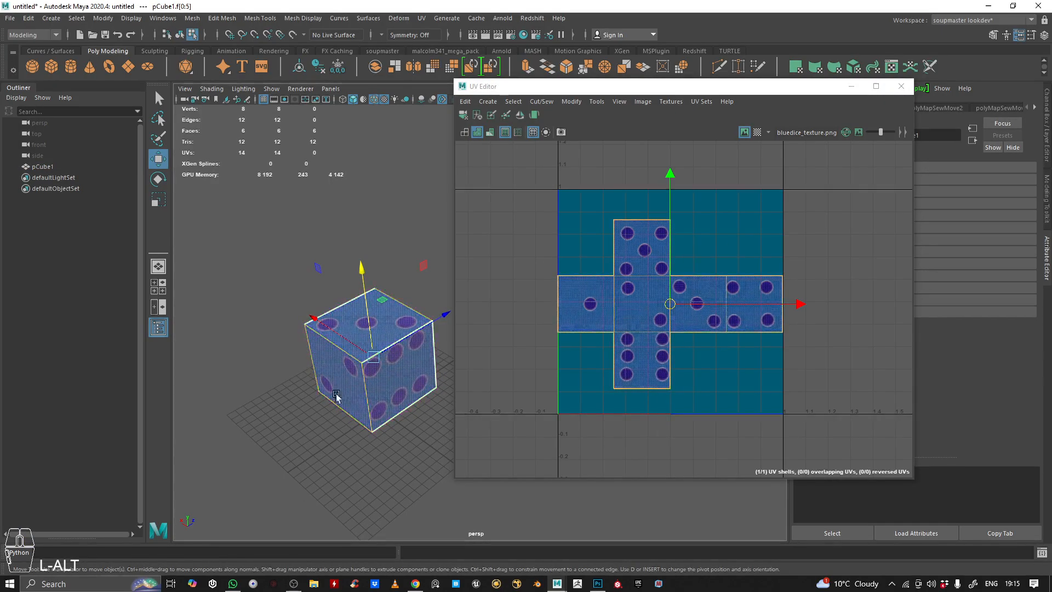
# Close the UV Editor and reselect the cube in object mode.
pyautogui.click(902, 86)
pyautogui.moveTo(359, 292); pyautogui.dragTo(587, 120, button='right')
pyautogui.click(467, 279)
pyautogui.click(359, 404)
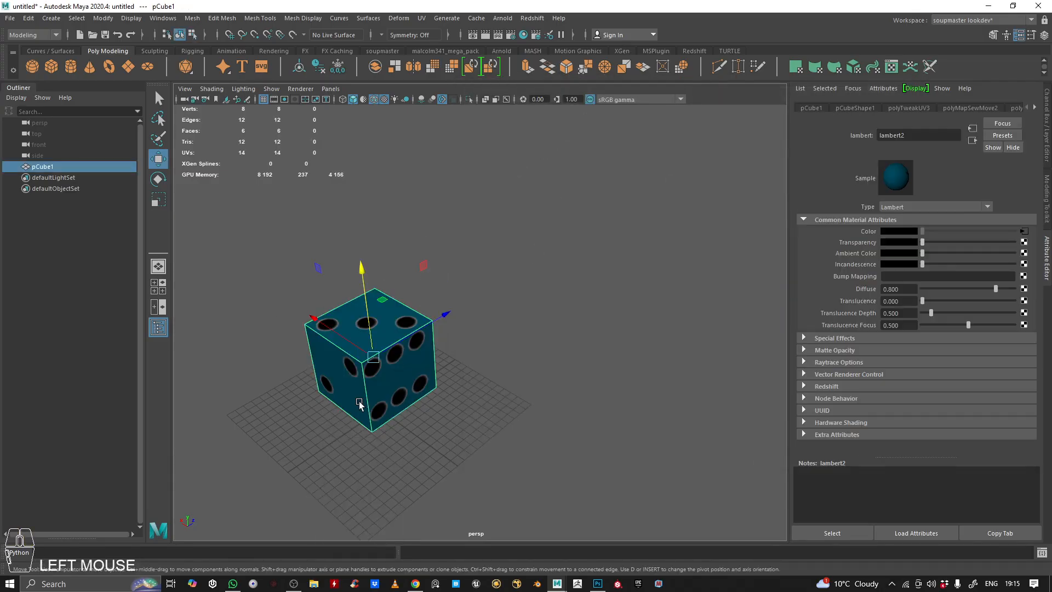
# Orbit around and zoom in on the finished dice to inspect the dot placement on its visible faces.
pyautogui.keyDown('alt'); pyautogui.moveTo(443, 357); pyautogui.dragTo(498, 321); pyautogui.keyUp('alt')
pyautogui.keyDown('alt'); pyautogui.moveTo(498, 321); pyautogui.dragTo(514, 400, button='right'); pyautogui.keyUp('alt')
pyautogui.keyDown('alt'); pyautogui.moveTo(515, 400); pyautogui.dragTo(451, 369); pyautogui.keyUp('alt')
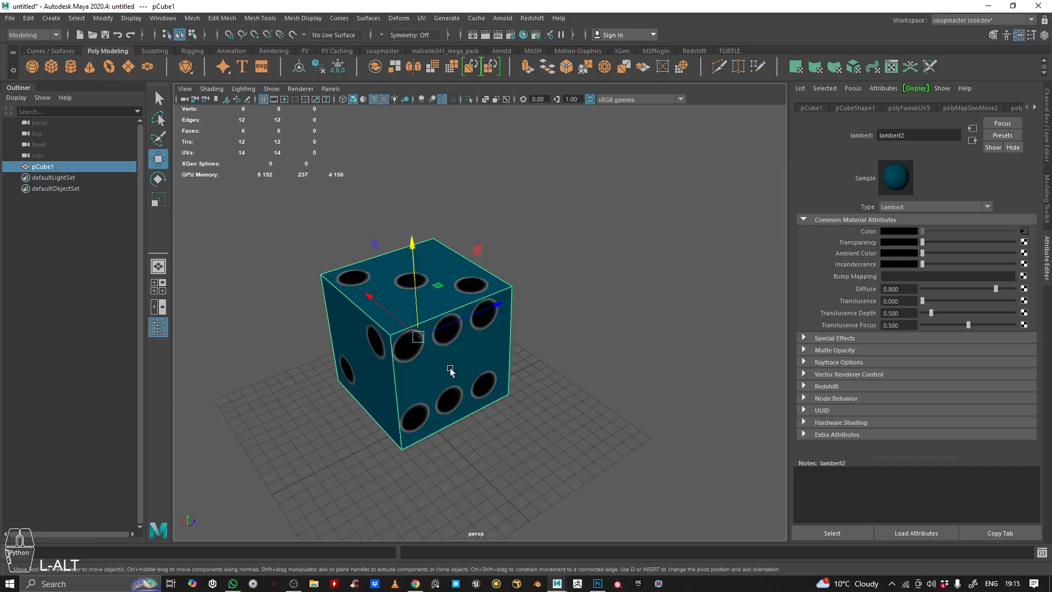
pyautogui.keyDown('alt'); pyautogui.moveTo(451, 369); pyautogui.dragTo(500, 334, button='right'); pyautogui.keyUp('alt')
pyautogui.keyDown('alt'); pyautogui.moveTo(500, 334); pyautogui.dragTo(526, 365, button='middle'); pyautogui.keyUp('alt')
pyautogui.keyDown('alt'); pyautogui.moveTo(526, 365); pyautogui.dragTo(471, 315, button='right'); pyautogui.keyUp('alt')
pyautogui.keyDown('alt'); pyautogui.moveTo(472, 314); pyautogui.dragTo(489, 296); pyautogui.keyUp('alt')
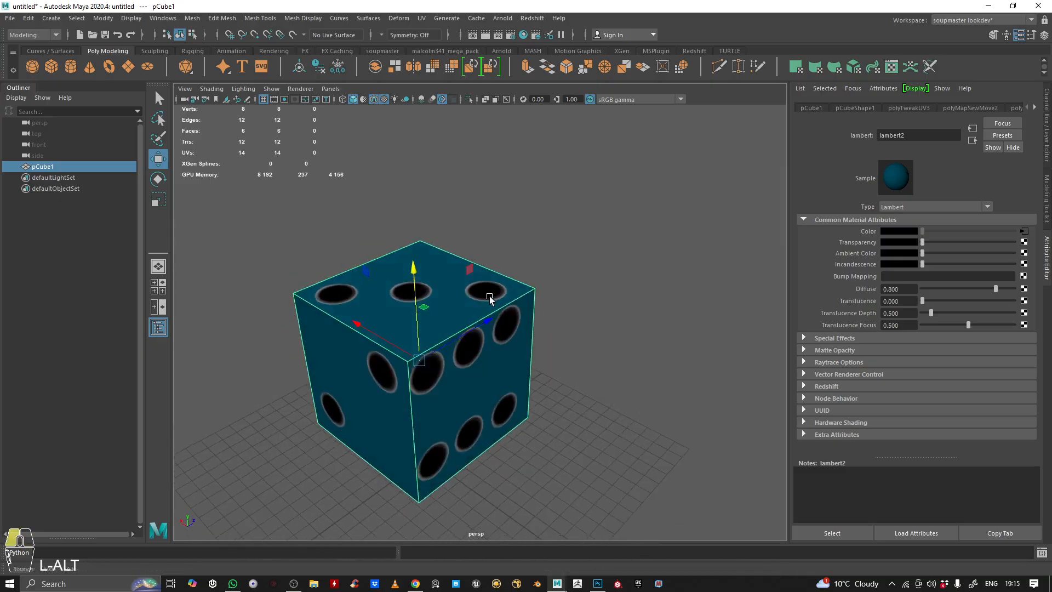
pyautogui.keyDown('alt'); pyautogui.moveTo(489, 296); pyautogui.dragTo(542, 228, button='right'); pyautogui.keyUp('alt')
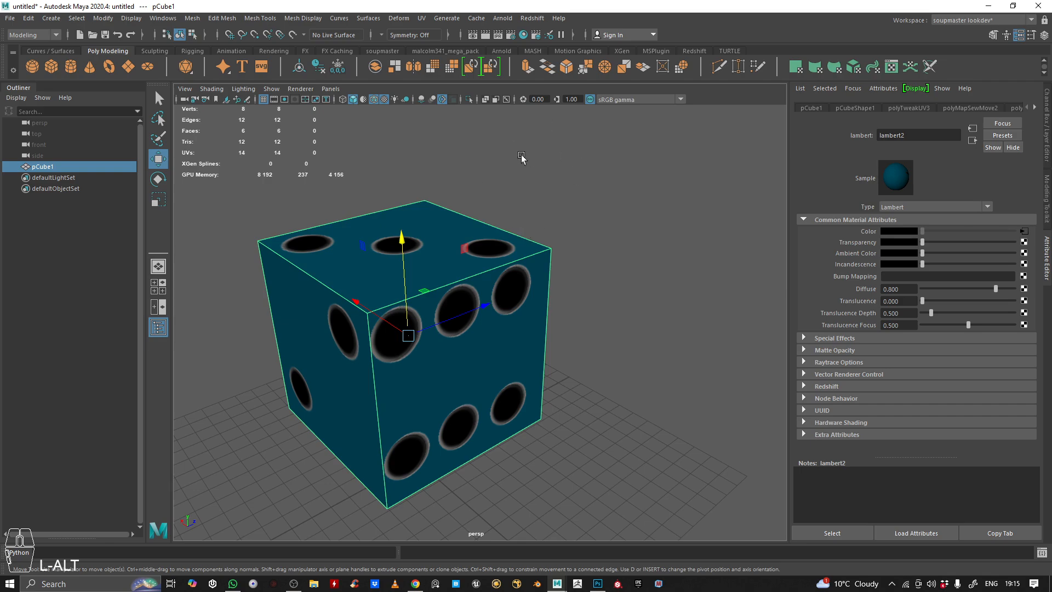
pyautogui.keyDown('alt'); pyautogui.moveTo(536, 247); pyautogui.dragTo(567, 239); pyautogui.keyUp('alt')
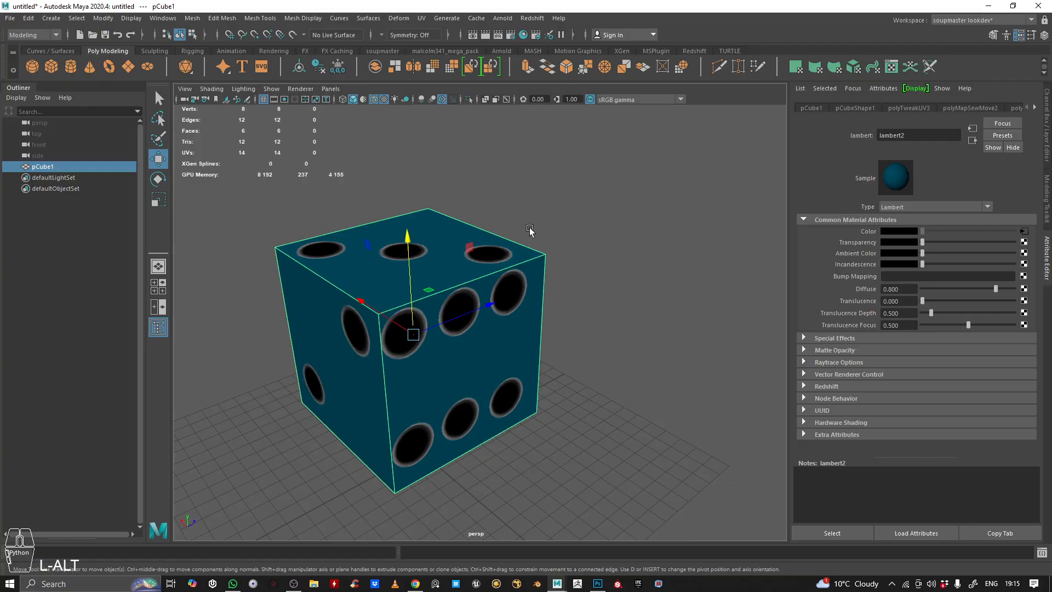
# Clear the selection and reselect the cube with a selection box around it.
pyautogui.moveTo(589, 186); pyautogui.dragTo(384, 405)
pyautogui.moveTo(565, 170); pyautogui.dragTo(445, 381)
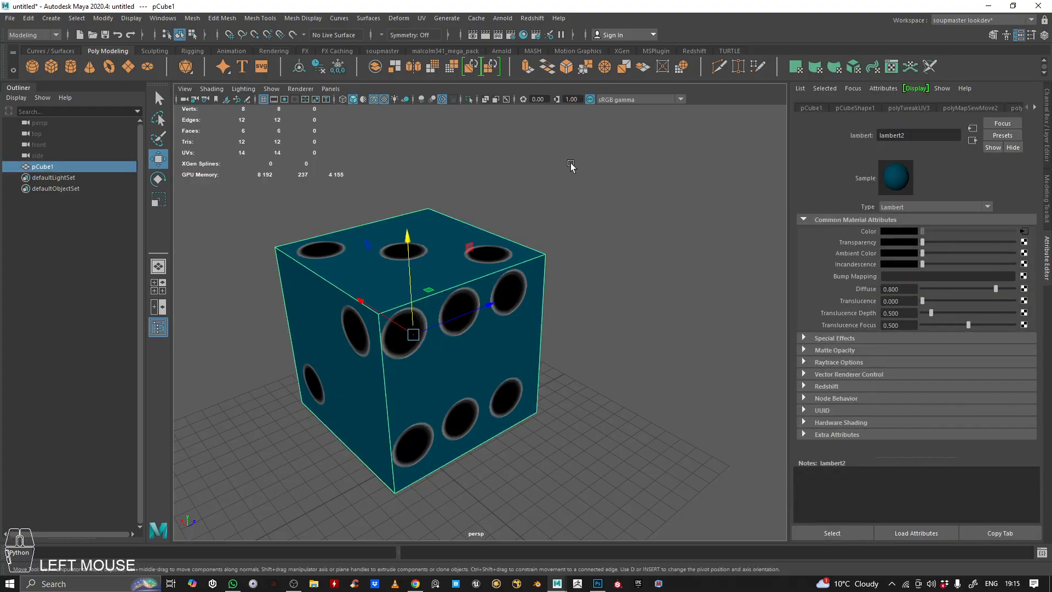
pyautogui.moveTo(571, 165); pyautogui.dragTo(471, 304)
pyautogui.click(599, 199)
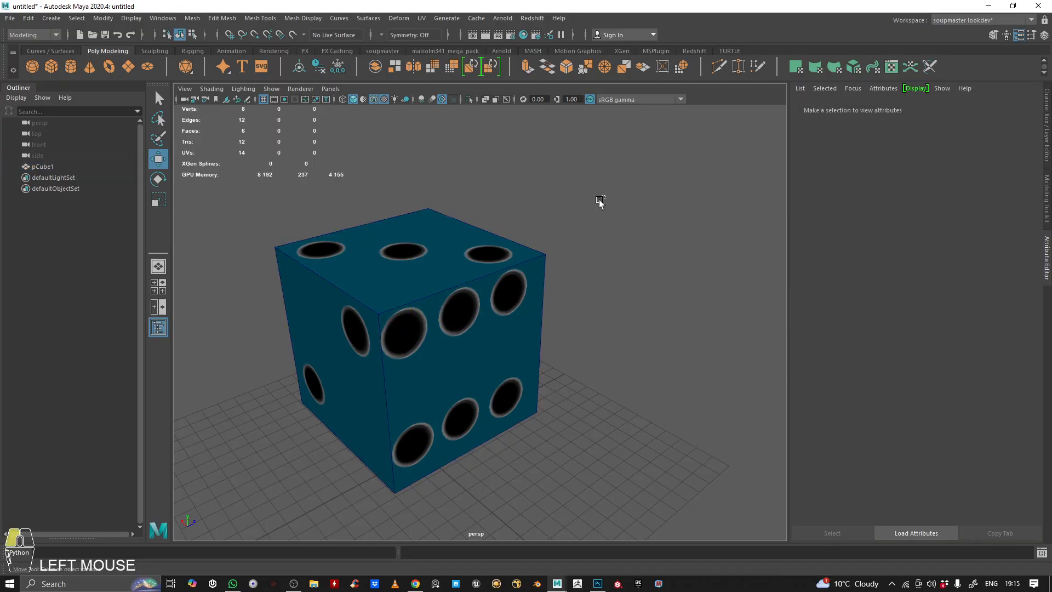
pyautogui.moveTo(607, 194); pyautogui.dragTo(225, 495)
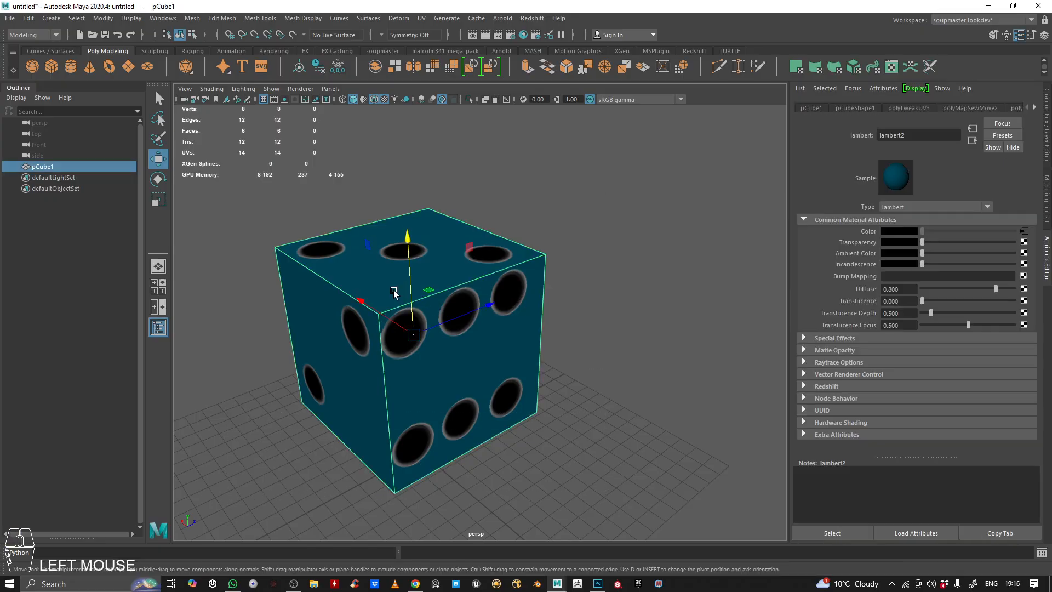
# Reopen the UV Editor and move its window away from the cube.
pyautogui.click(420, 19)
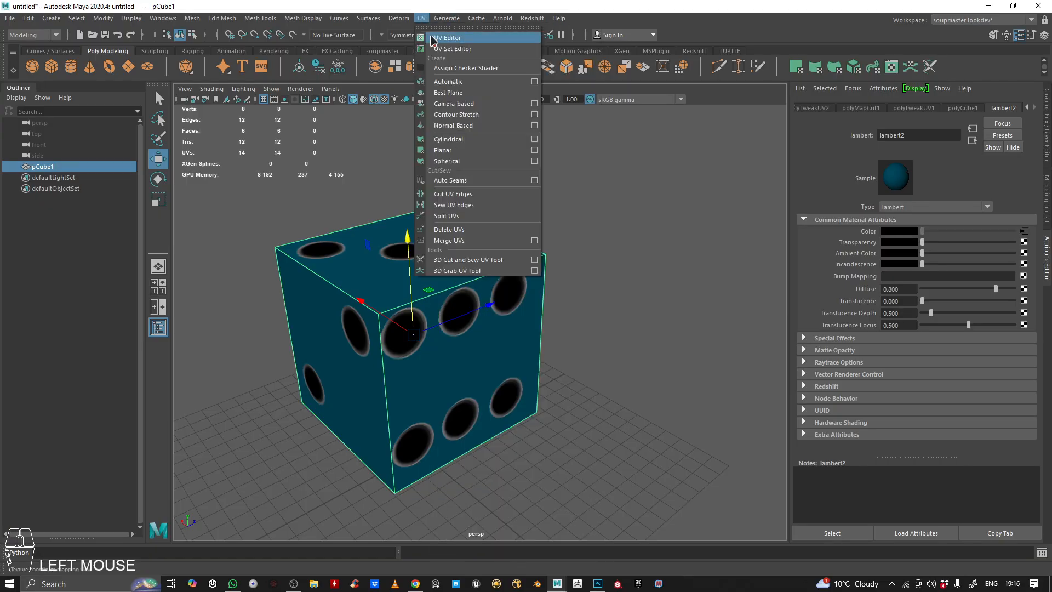
pyautogui.click(438, 37)
pyautogui.click(618, 267)
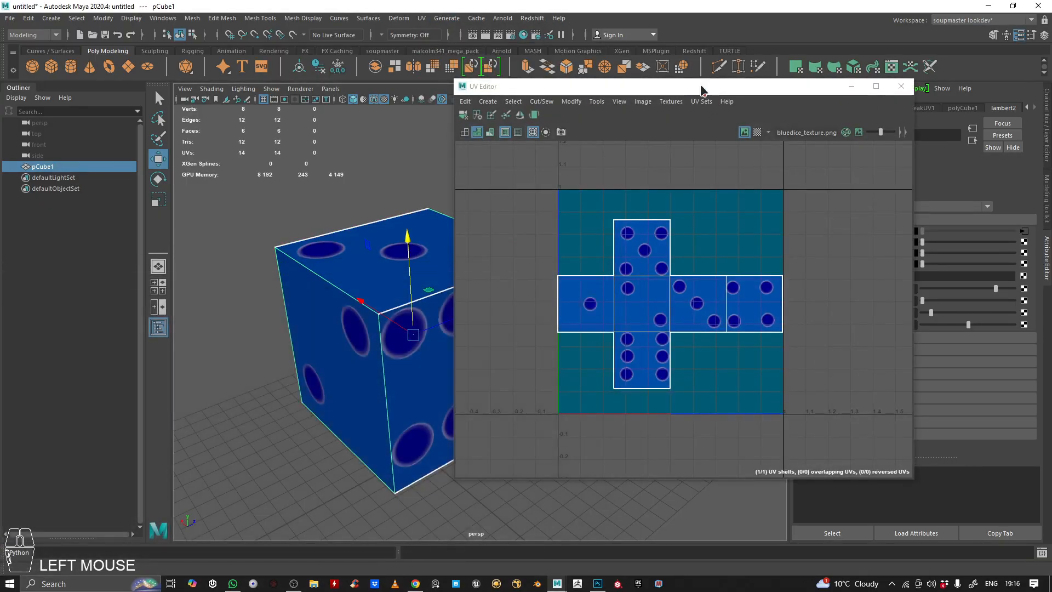
pyautogui.moveTo(702, 88); pyautogui.dragTo(816, 104)
# Orbit around the cube and compare its two-, three- and six-dot faces with the matching squares of the UV layout.
pyautogui.keyDown('alt'); pyautogui.moveTo(524, 245); pyautogui.dragTo(456, 241, button='right'); pyautogui.keyUp('alt')
pyautogui.click(490, 179)
pyautogui.keyDown('alt'); pyautogui.moveTo(490, 178); pyautogui.dragTo(432, 235); pyautogui.keyUp('alt')
pyautogui.keyDown('alt'); pyautogui.moveTo(432, 235); pyautogui.dragTo(403, 258, button='right'); pyautogui.keyUp('alt')
pyautogui.keyDown('alt'); pyautogui.moveTo(404, 258); pyautogui.dragTo(394, 292); pyautogui.keyUp('alt')
pyautogui.click(476, 250)
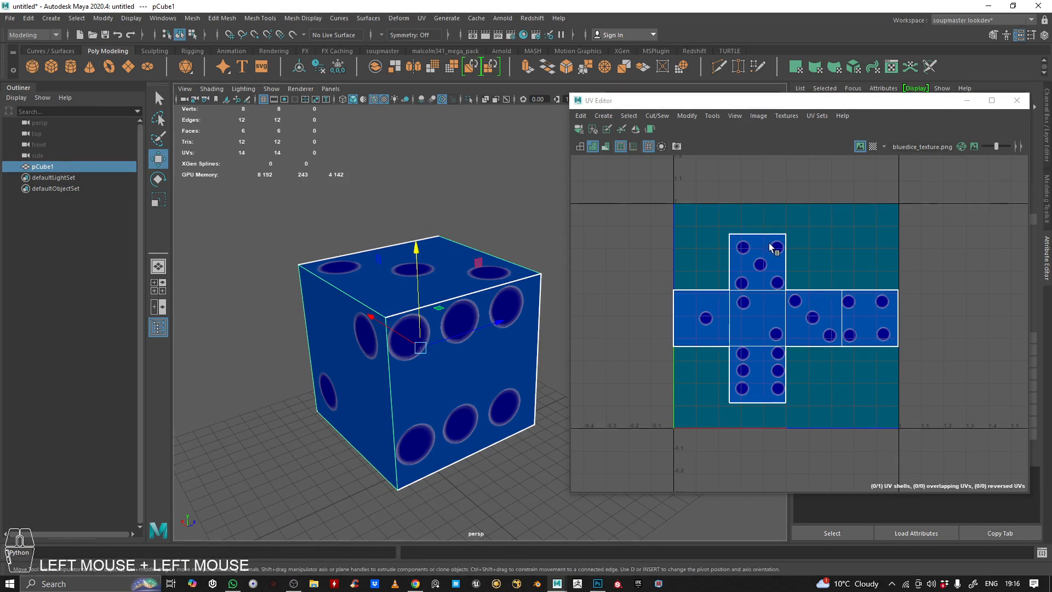
pyautogui.keyDown('alt'); pyautogui.moveTo(402, 231); pyautogui.dragTo(461, 282); pyautogui.keyUp('alt')
pyautogui.keyDown('alt'); pyautogui.moveTo(460, 283); pyautogui.dragTo(481, 294, button='right'); pyautogui.keyUp('alt')
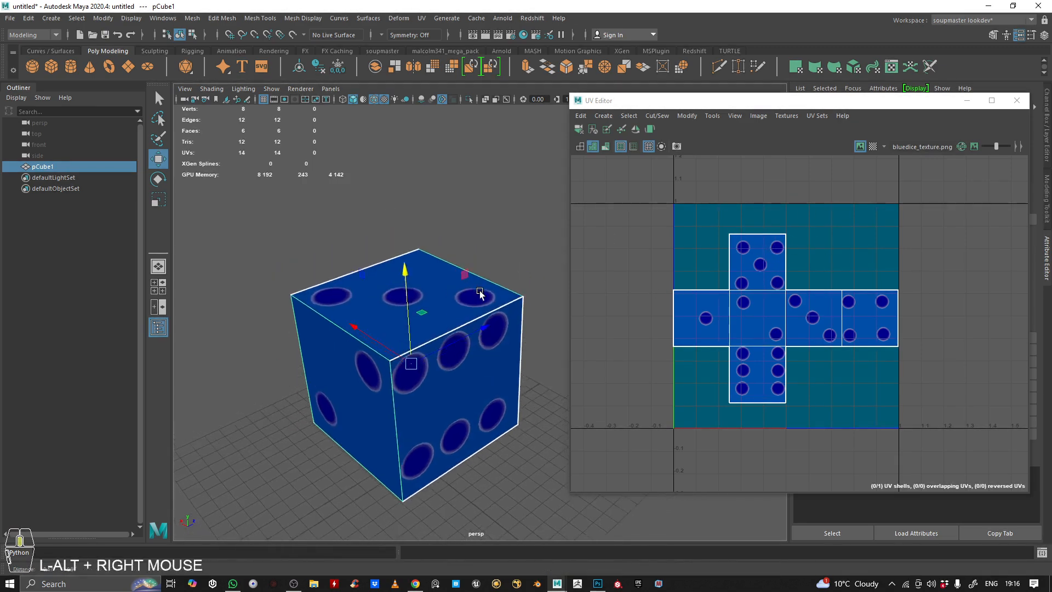
pyautogui.keyDown('alt'); pyautogui.moveTo(482, 294); pyautogui.dragTo(475, 268); pyautogui.keyUp('alt')
pyautogui.keyDown('alt'); pyautogui.moveTo(475, 269); pyautogui.dragTo(437, 288, button='right'); pyautogui.keyUp('alt')
pyautogui.keyDown('alt'); pyautogui.moveTo(436, 289); pyautogui.dragTo(404, 266); pyautogui.keyUp('alt')
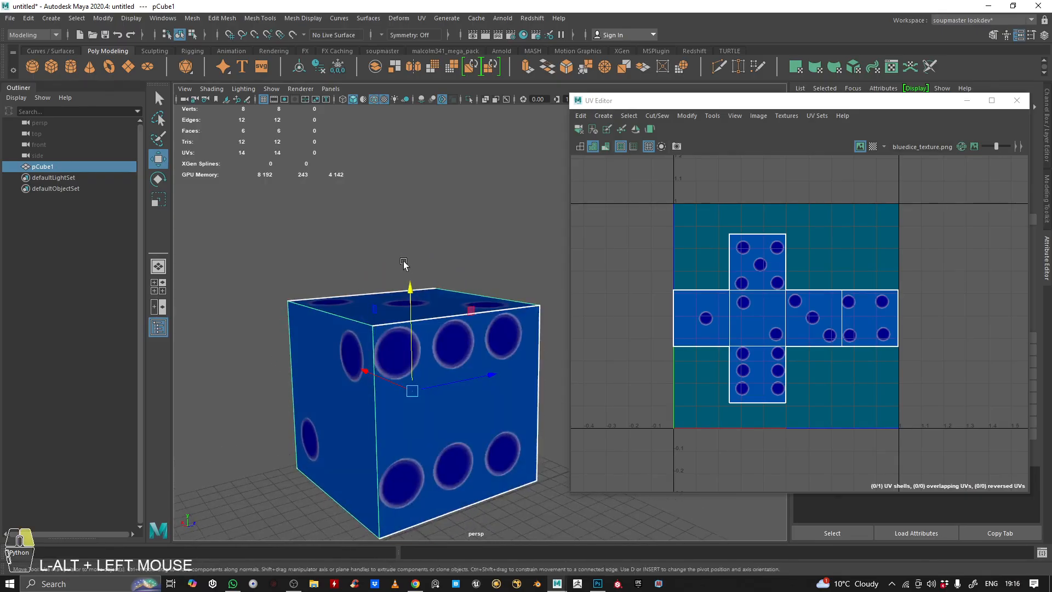
pyautogui.keyDown('alt'); pyautogui.moveTo(404, 266); pyautogui.dragTo(371, 276, button='right'); pyautogui.keyUp('alt')
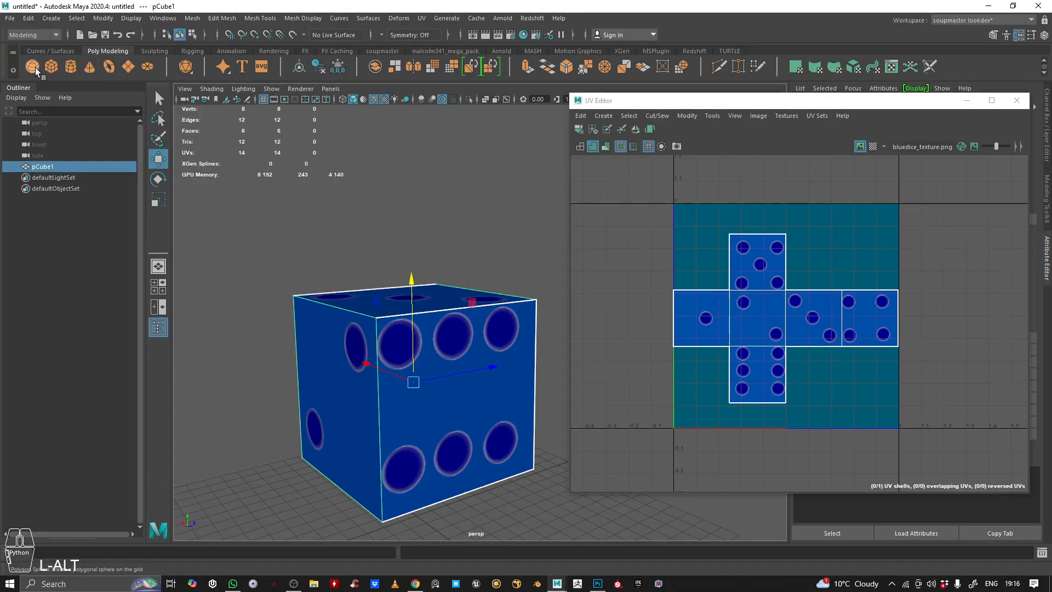
pyautogui.keyDown('alt'); pyautogui.moveTo(310, 222); pyautogui.dragTo(354, 285); pyautogui.keyUp('alt')
pyautogui.keyDown('alt'); pyautogui.moveTo(354, 285); pyautogui.dragTo(345, 265, button='middle'); pyautogui.keyUp('alt')
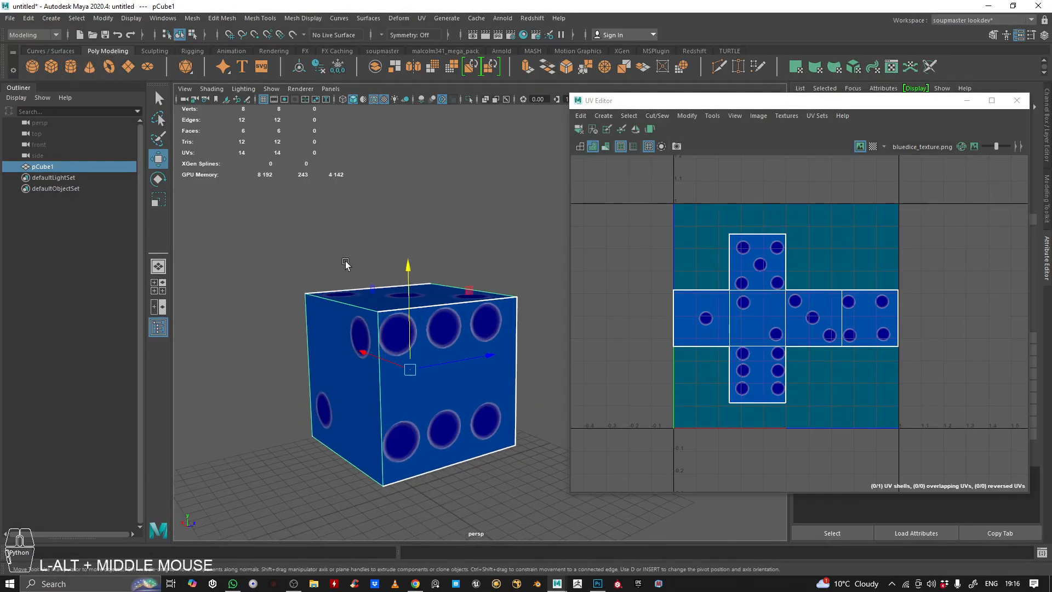
pyautogui.keyDown('alt'); pyautogui.moveTo(373, 279); pyautogui.dragTo(351, 269, button='right'); pyautogui.keyUp('alt')
pyautogui.keyDown('alt'); pyautogui.moveTo(350, 268); pyautogui.dragTo(382, 249); pyautogui.keyUp('alt')
# Reposition the UV Editor window closer to the cube and examine the three-dot and six-dot faces from several angles.
pyautogui.moveTo(846, 100); pyautogui.dragTo(733, 102)
pyautogui.keyDown('alt'); pyautogui.moveTo(395, 286); pyautogui.dragTo(364, 251); pyautogui.keyUp('alt')
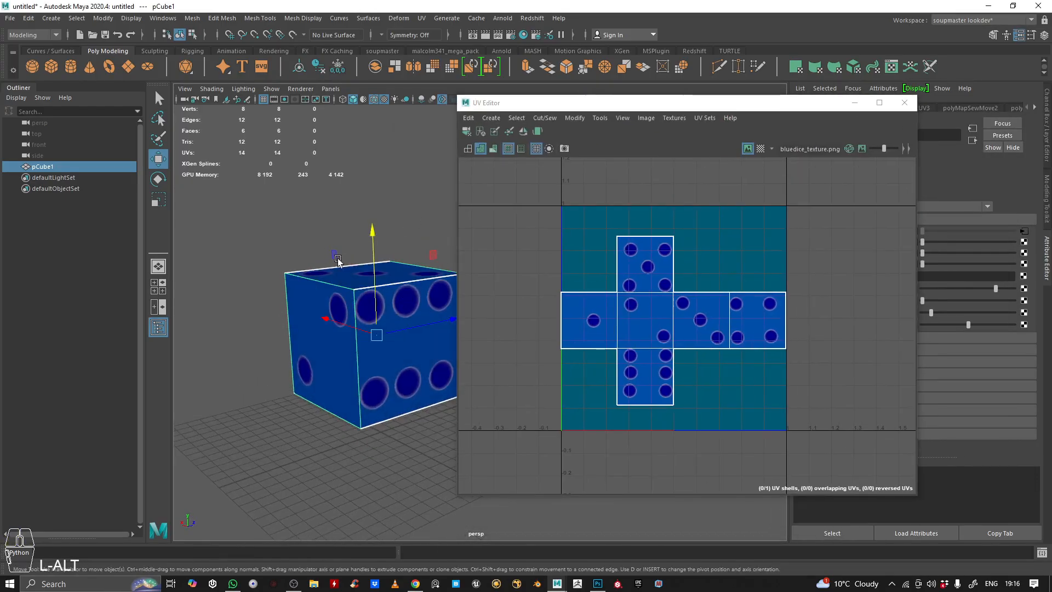
pyautogui.keyDown('alt'); pyautogui.moveTo(363, 251); pyautogui.dragTo(358, 269, button='right'); pyautogui.keyUp('alt')
pyautogui.keyDown('alt'); pyautogui.moveTo(359, 268); pyautogui.dragTo(278, 226); pyautogui.keyUp('alt')
pyautogui.keyDown('alt'); pyautogui.moveTo(277, 225); pyautogui.dragTo(353, 263, button='middle'); pyautogui.keyUp('alt')
pyautogui.keyDown('alt'); pyautogui.moveTo(353, 263); pyautogui.dragTo(294, 235, button='right'); pyautogui.keyUp('alt')
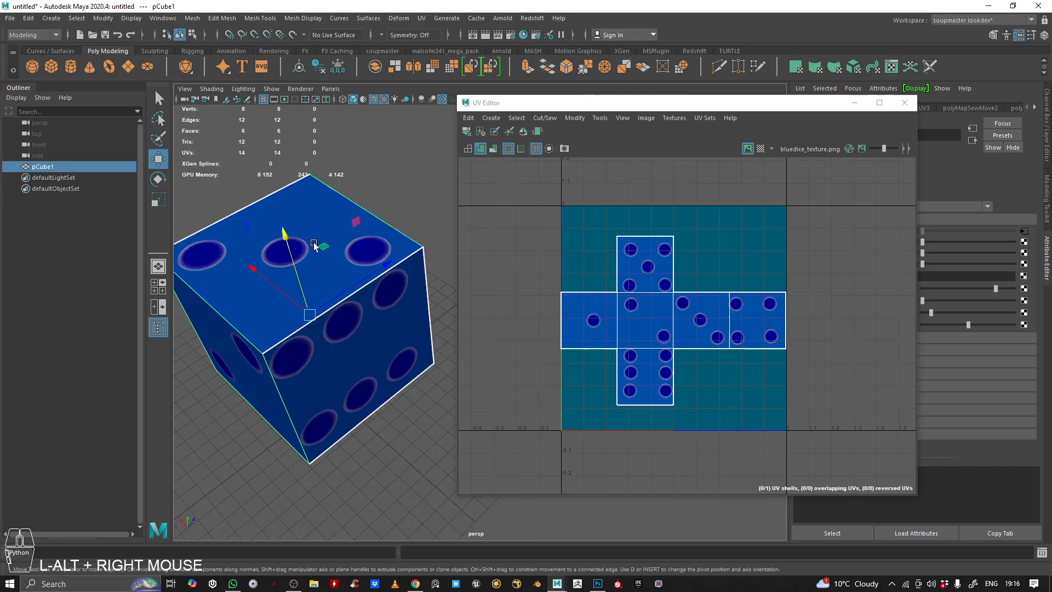
pyautogui.keyDown('alt'); pyautogui.moveTo(294, 235); pyautogui.dragTo(340, 247); pyautogui.keyUp('alt')
pyautogui.keyDown('alt'); pyautogui.moveTo(339, 247); pyautogui.dragTo(287, 236, button='right'); pyautogui.keyUp('alt')
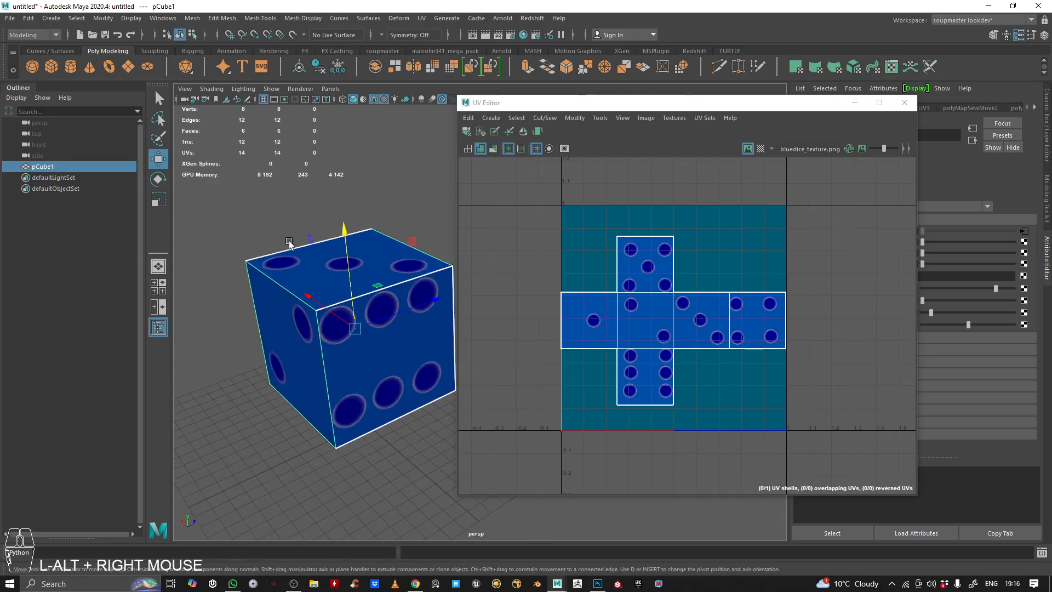
# Take a last look at the dice beside its full UV layout, and close the UV Editor.
pyautogui.scroll(-2, 774, 274)
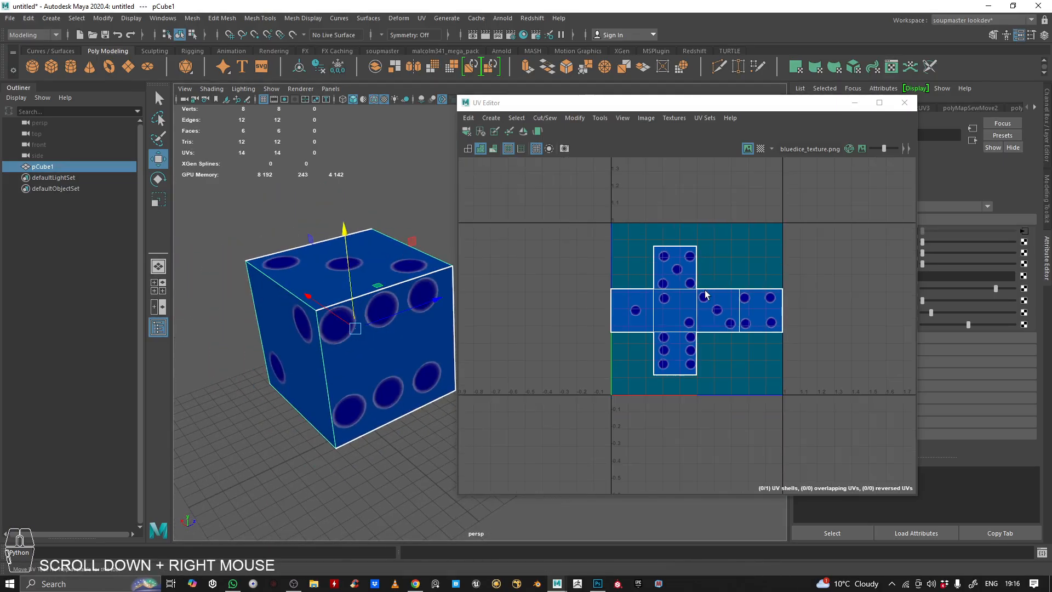
pyautogui.keyDown('alt'); pyautogui.moveTo(386, 262); pyautogui.dragTo(368, 264, button='middle'); pyautogui.keyUp('alt')
pyautogui.keyDown('alt'); pyautogui.moveTo(368, 264); pyautogui.dragTo(334, 253, button='right'); pyautogui.keyUp('alt')
pyautogui.keyDown('alt'); pyautogui.moveTo(335, 253); pyautogui.dragTo(356, 236); pyautogui.keyUp('alt')
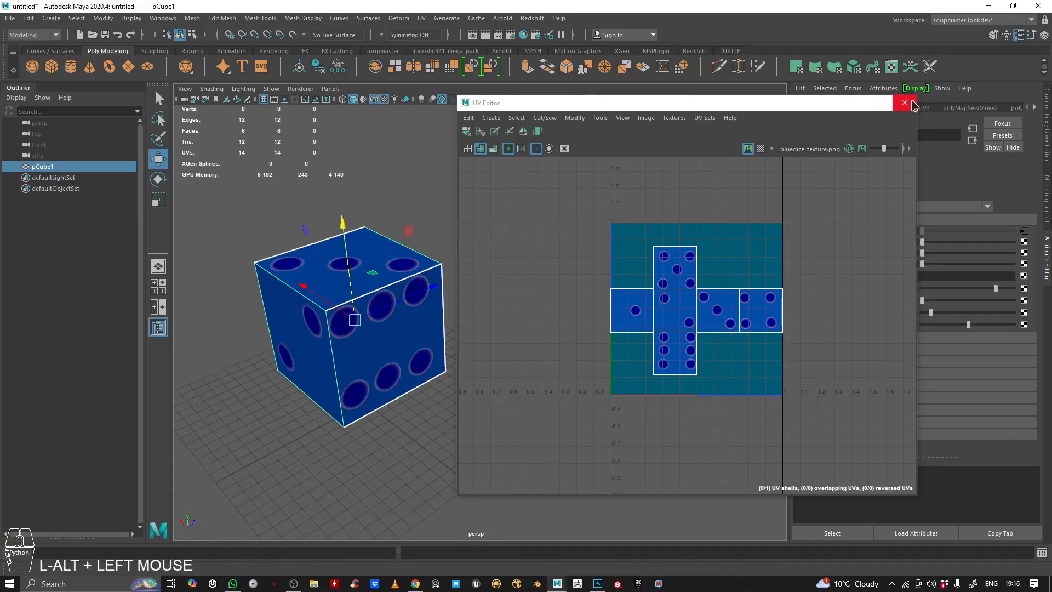
pyautogui.click(905, 103)
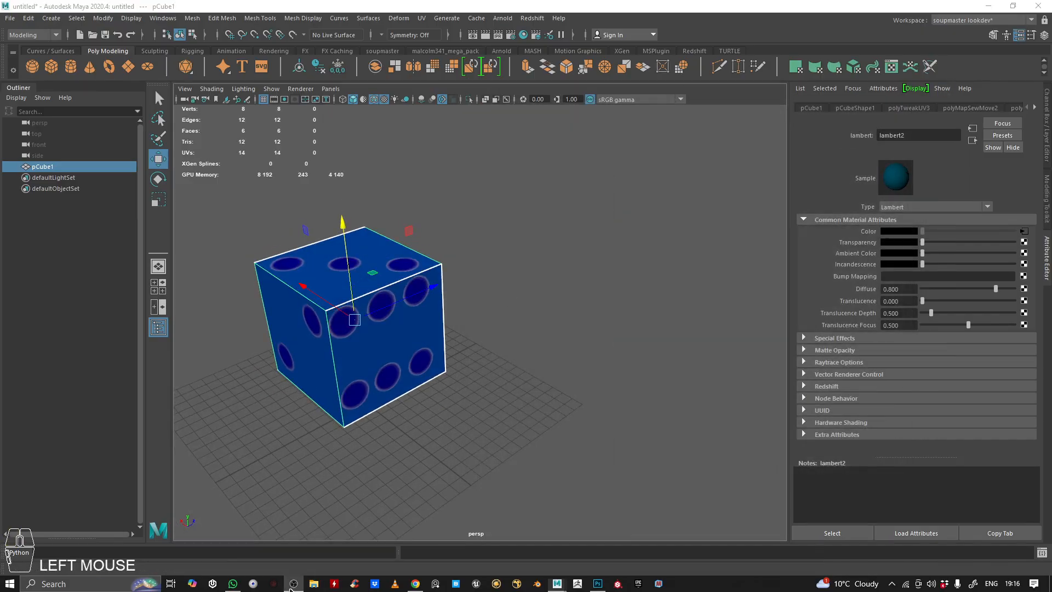